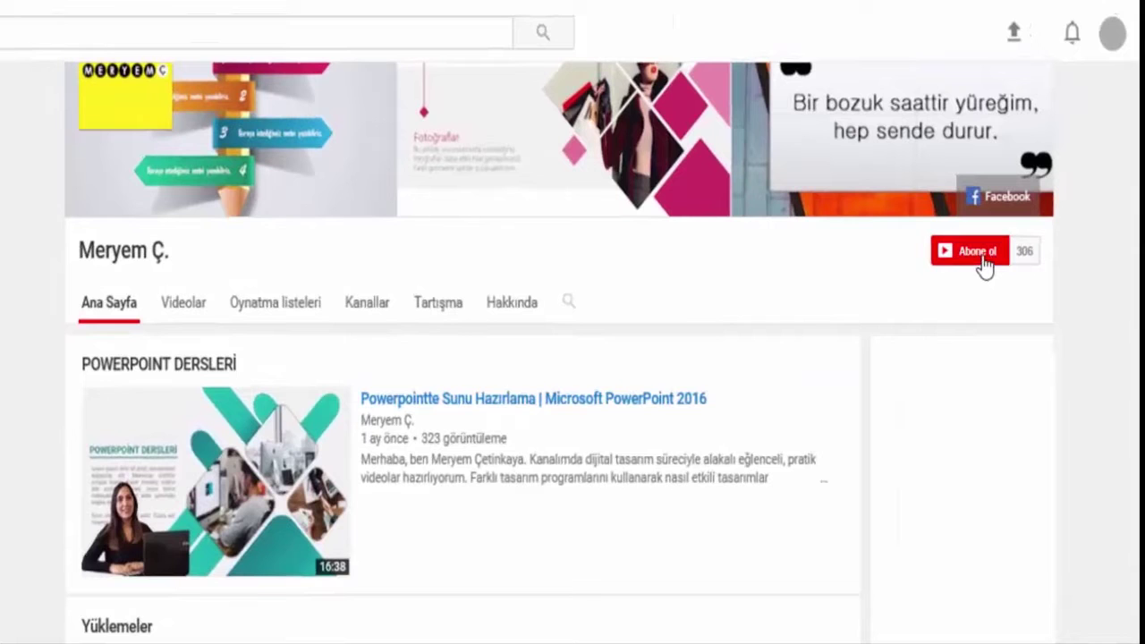
- Subscribe to the PowerPoint lessons channel with the red Abone ol button
{"action": "left_click", "coordinate": [981, 255]}
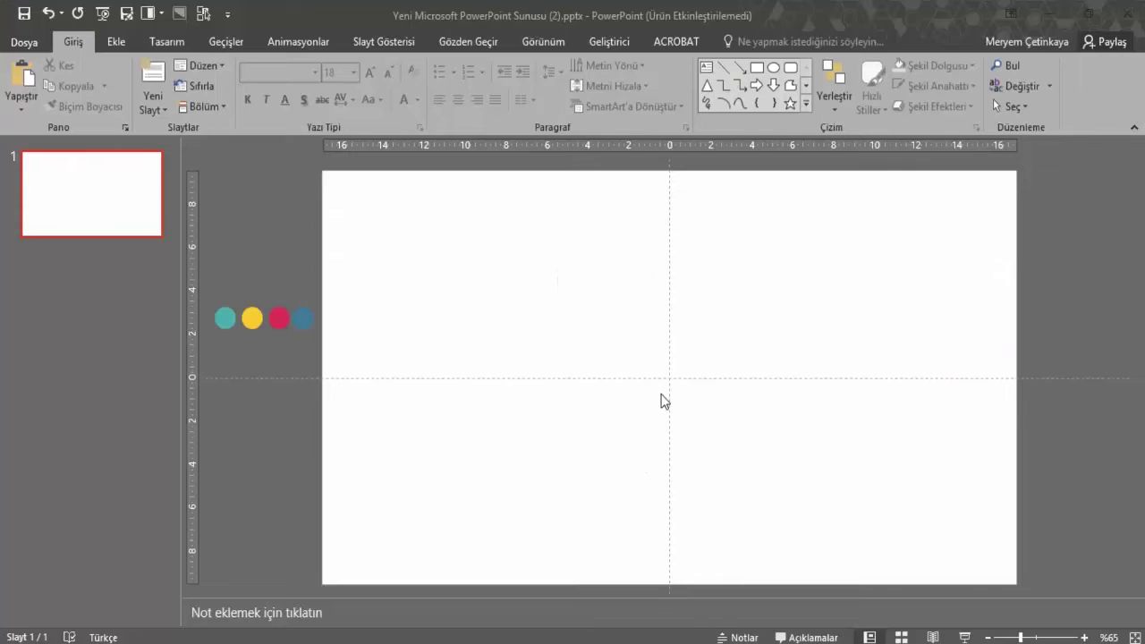
- Draw a rectangle near the slide's upper left and size it 3,5 cm by 9,35 cm
{"action": "left_click", "coordinate": [756, 69]}
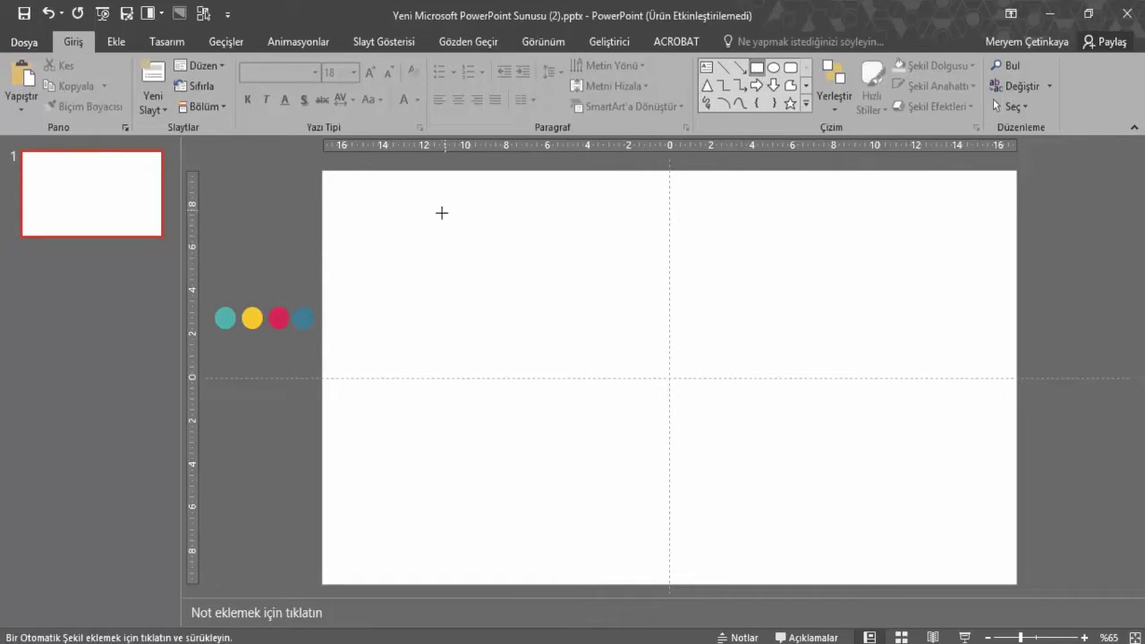
{"action": "left_click_drag", "start_coordinate": [441, 212], "coordinate": [603, 307]}
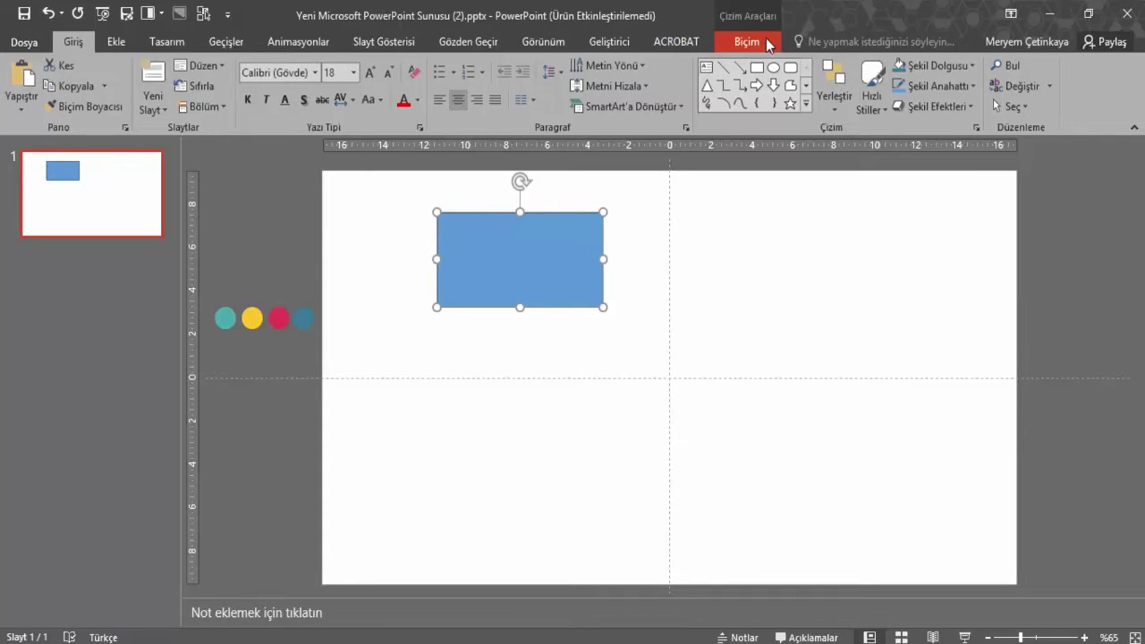
{"action": "left_click", "coordinate": [767, 43]}
{"action": "left_click", "coordinate": [986, 72]}
{"action": "type", "text": "3,5"}
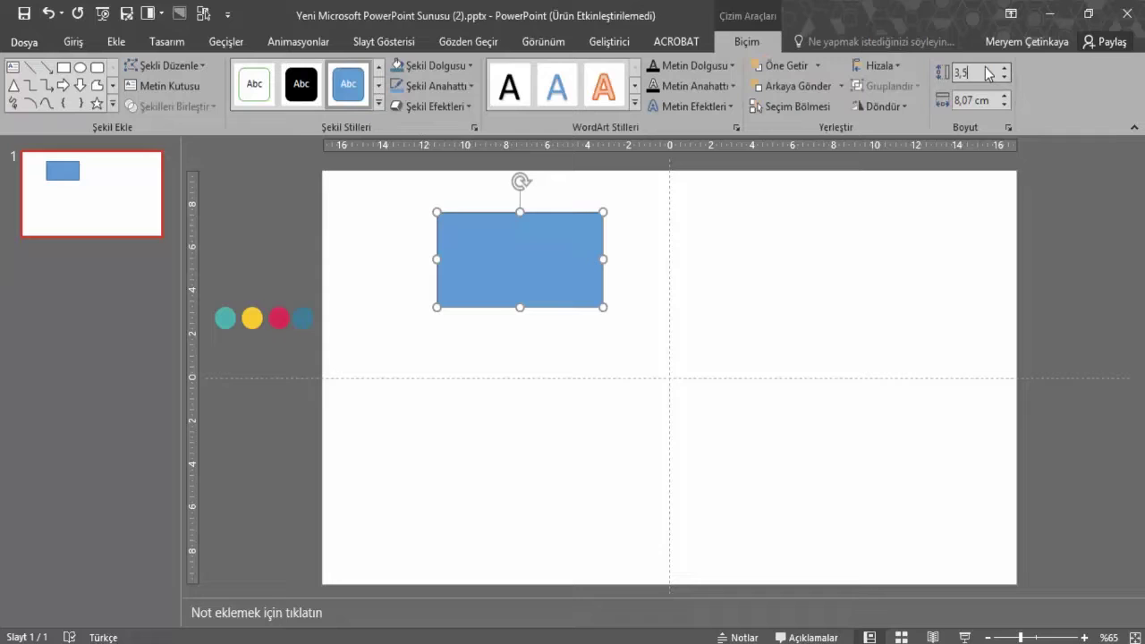
{"action": "key", "text": "Return"}
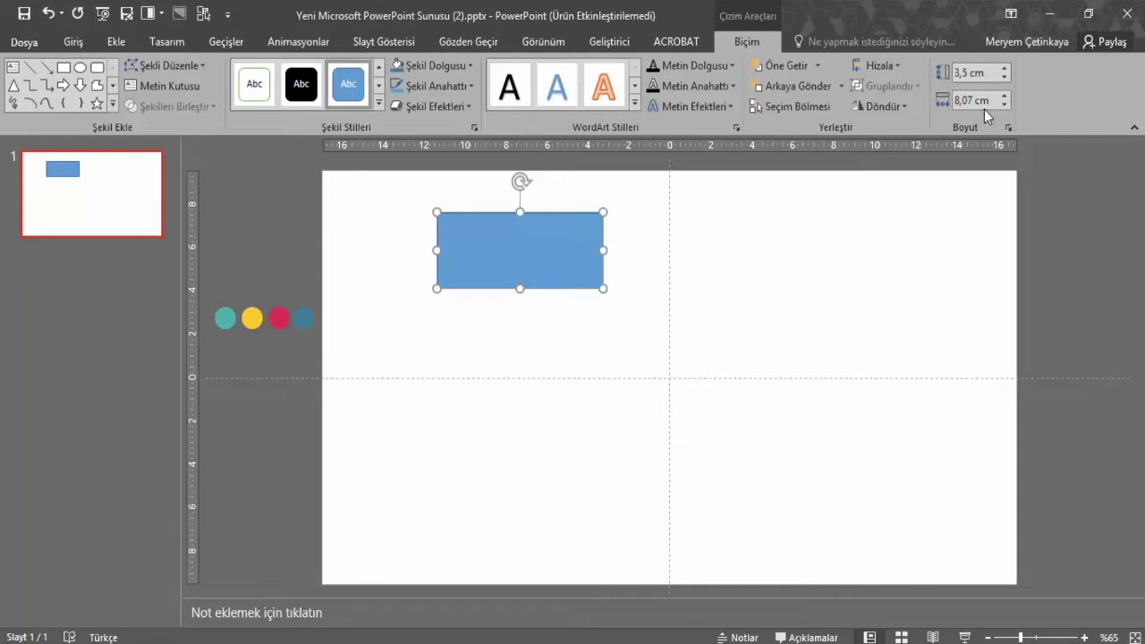
{"action": "left_click", "coordinate": [984, 102]}
{"action": "type", "text": "9,35"}
{"action": "key", "text": "Return"}
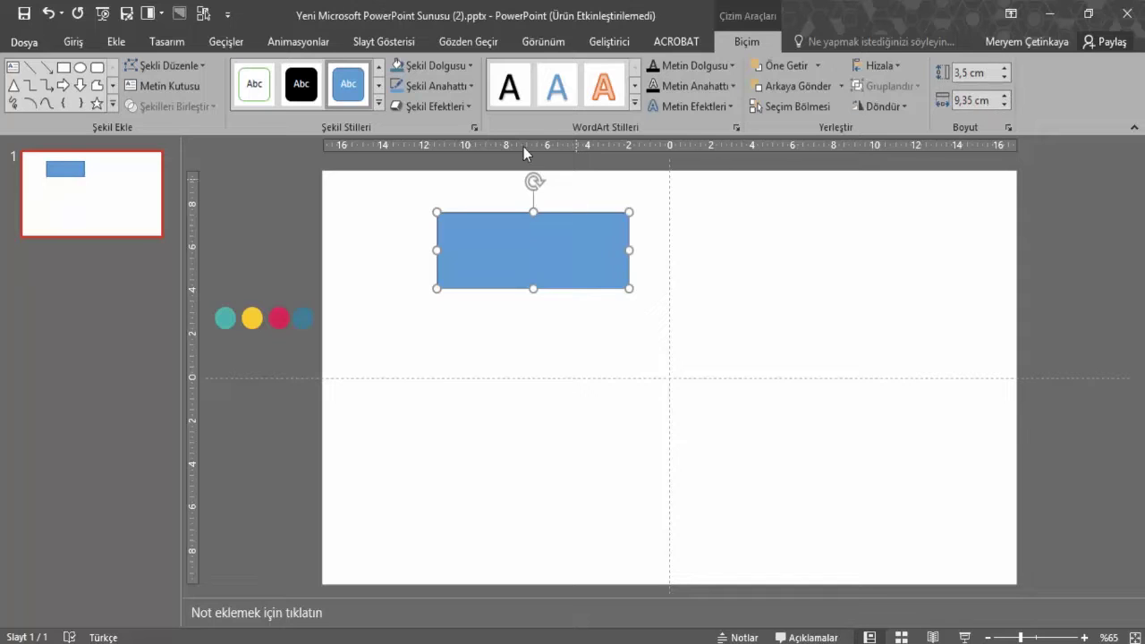
- Remove the rectangle's outline with Anahat Yok
{"action": "left_click", "coordinate": [457, 89]}
{"action": "left_click", "coordinate": [440, 275]}
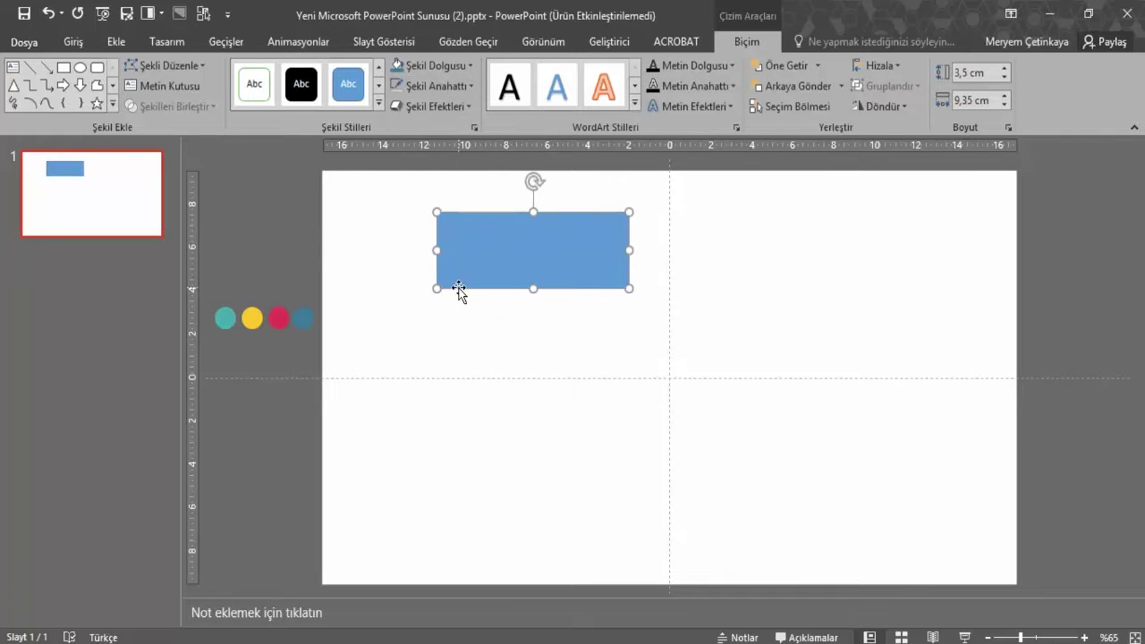
{"action": "left_click", "coordinate": [471, 338]}
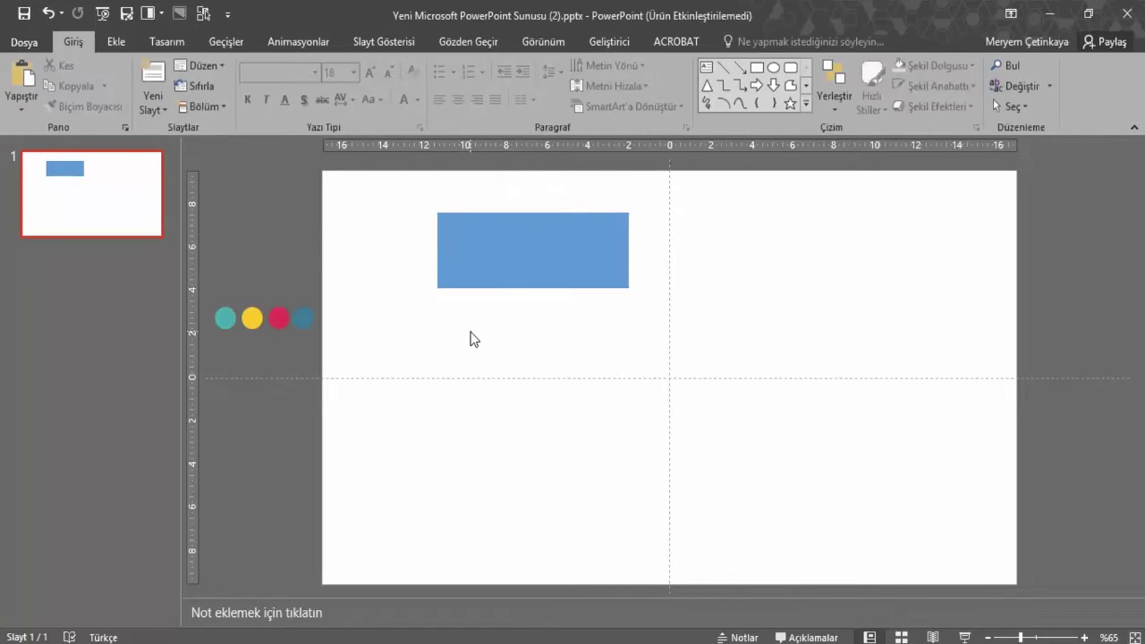
- Copy the rectangle and place a pasted copy just below the original
{"action": "left_click", "coordinate": [511, 269]}
{"action": "right_click", "coordinate": [510, 267]}
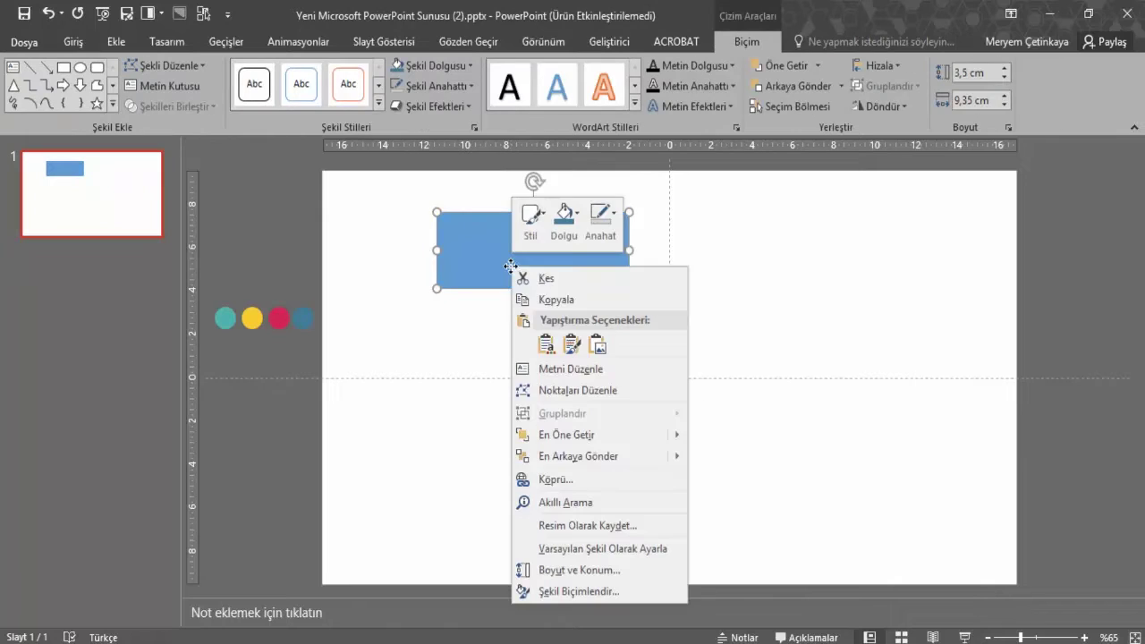
{"action": "left_click", "coordinate": [562, 304]}
{"action": "right_click", "coordinate": [528, 313]}
{"action": "left_click", "coordinate": [560, 345]}
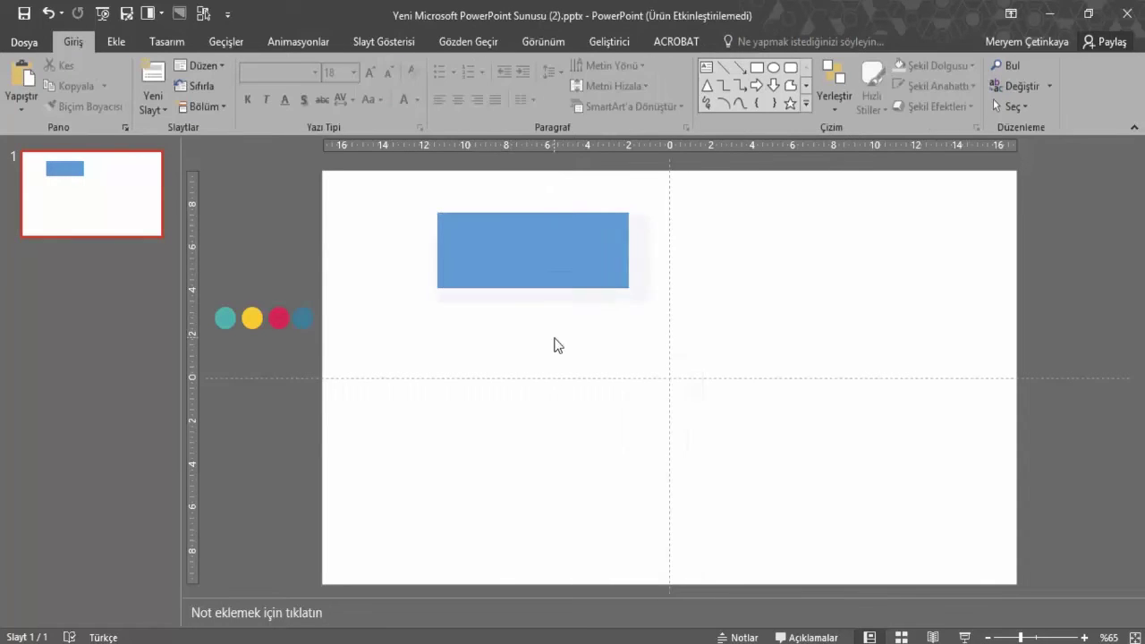
{"action": "left_click_drag", "start_coordinate": [539, 259], "coordinate": [530, 329]}
- Paste two more copies and stack them as the third and fourth rectangles
{"action": "right_click", "coordinate": [534, 398]}
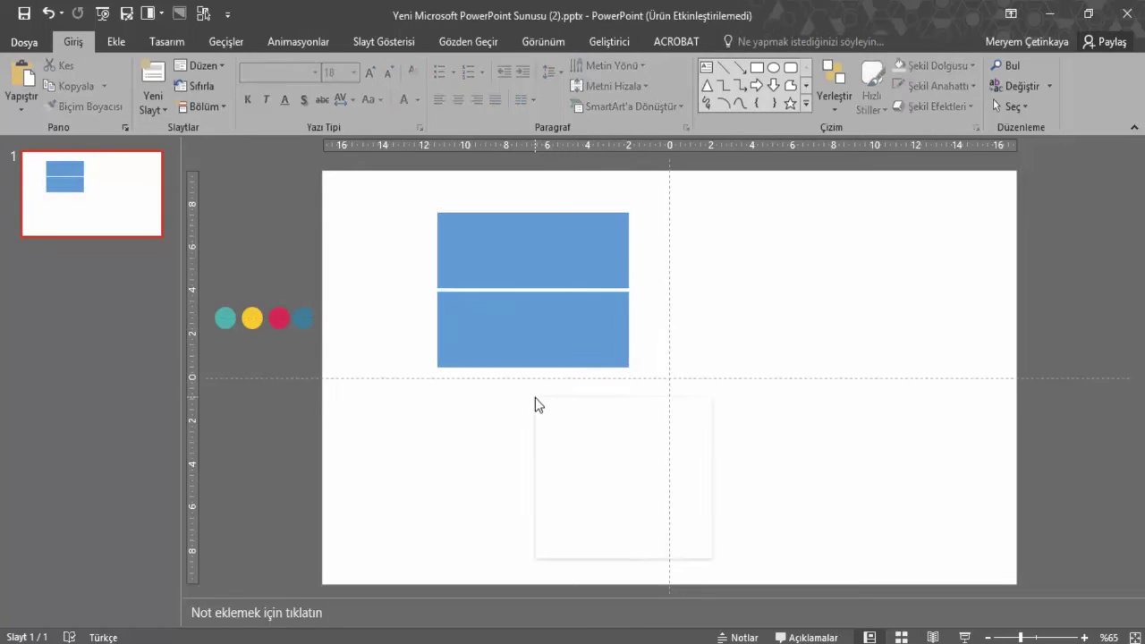
{"action": "left_click", "coordinate": [556, 429]}
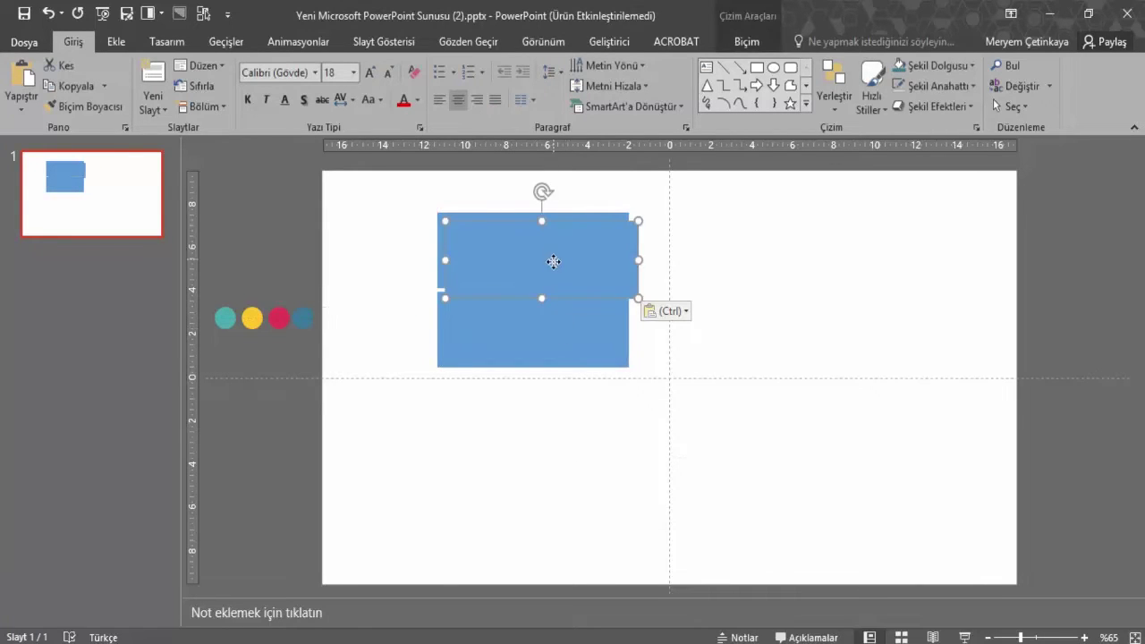
{"action": "left_click_drag", "start_coordinate": [554, 261], "coordinate": [545, 410]}
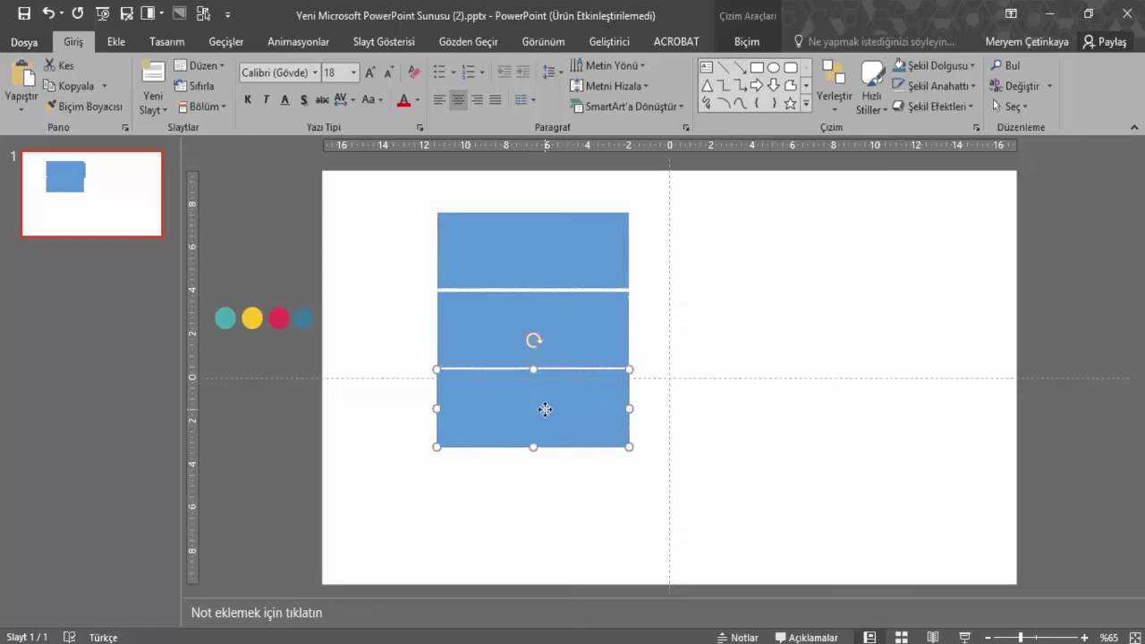
{"action": "right_click", "coordinate": [550, 481]}
{"action": "left_click", "coordinate": [581, 508]}
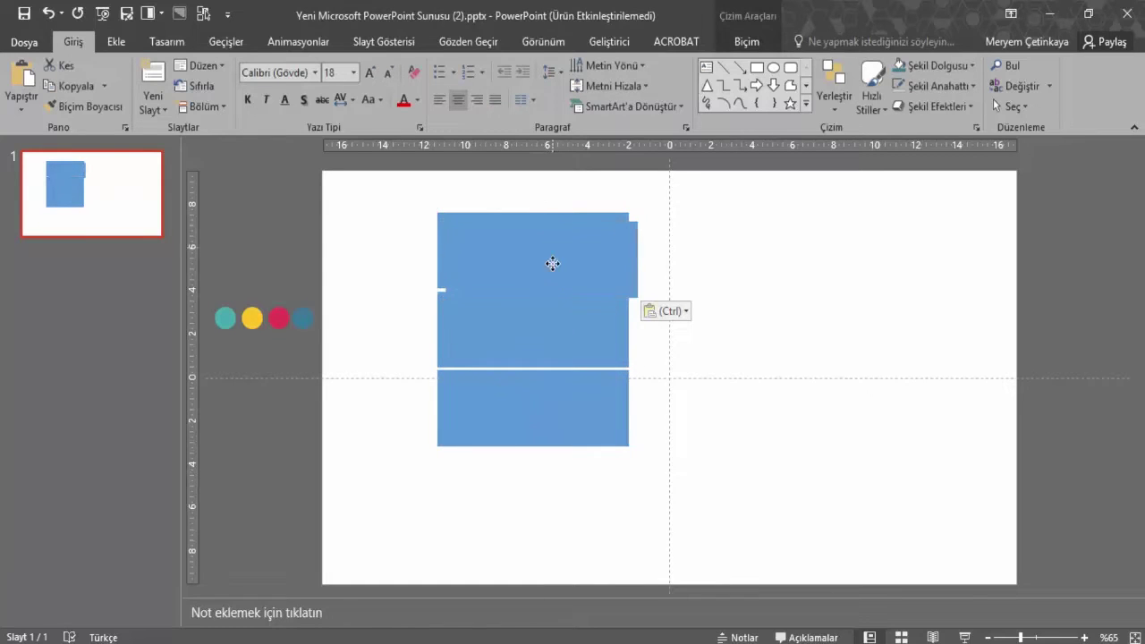
{"action": "left_click_drag", "start_coordinate": [553, 263], "coordinate": [548, 482]}
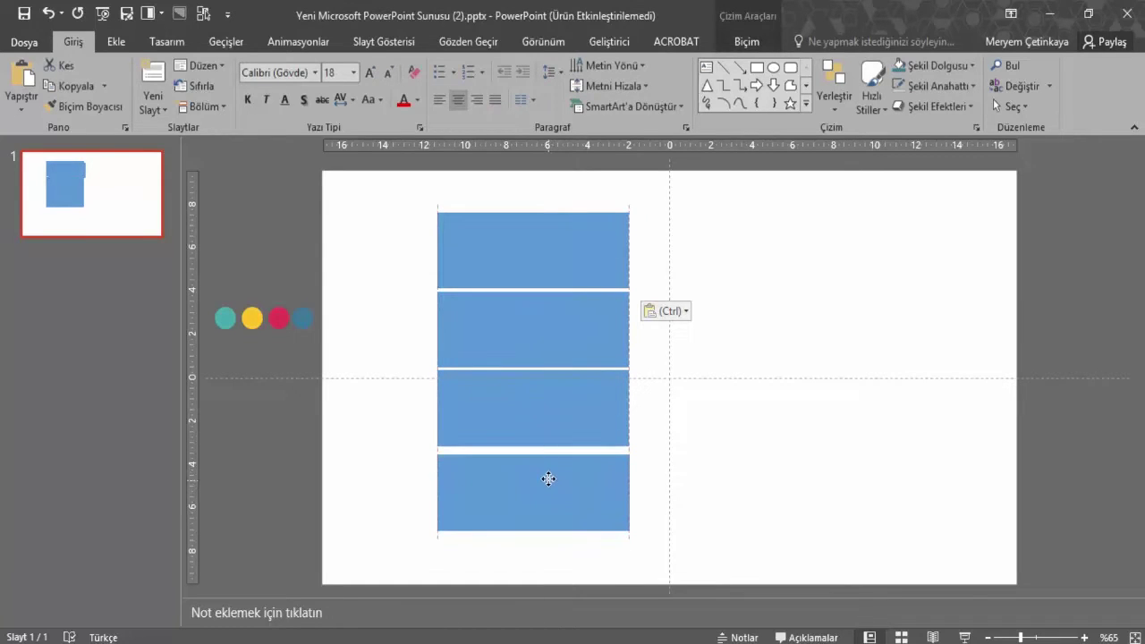
{"action": "left_click_drag", "start_coordinate": [548, 479], "coordinate": [621, 480]}
{"action": "left_click", "coordinate": [684, 458]}
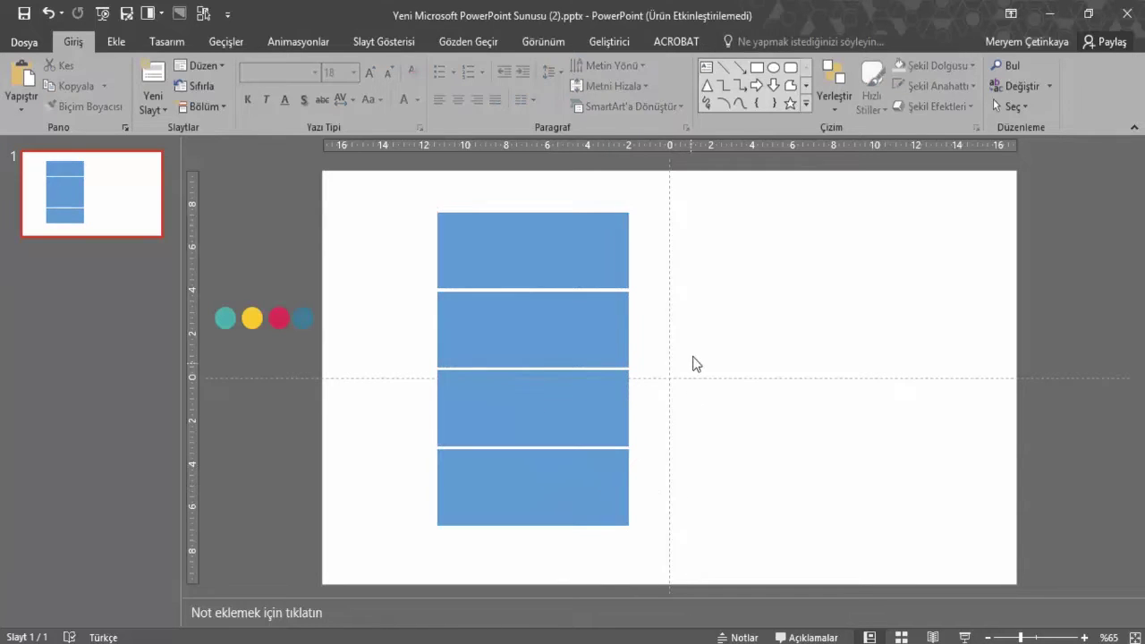
- Paste a rectangle beside the top one and nudge it left to close the gap
{"action": "right_click", "coordinate": [696, 265]}
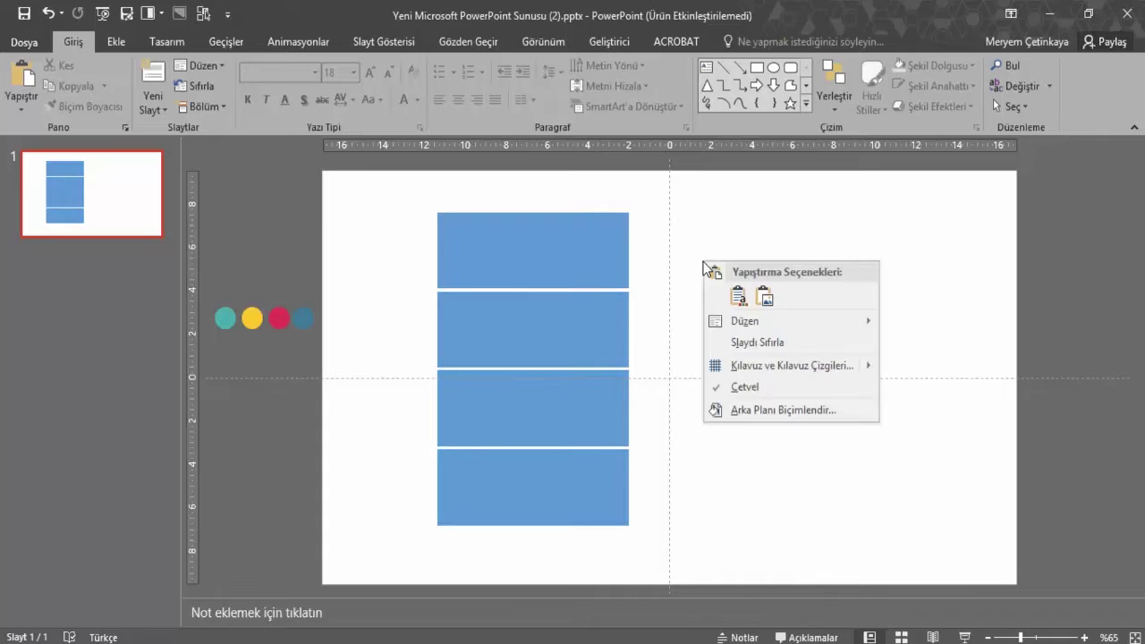
{"action": "left_click", "coordinate": [735, 297]}
{"action": "left_click_drag", "start_coordinate": [542, 235], "coordinate": [732, 229]}
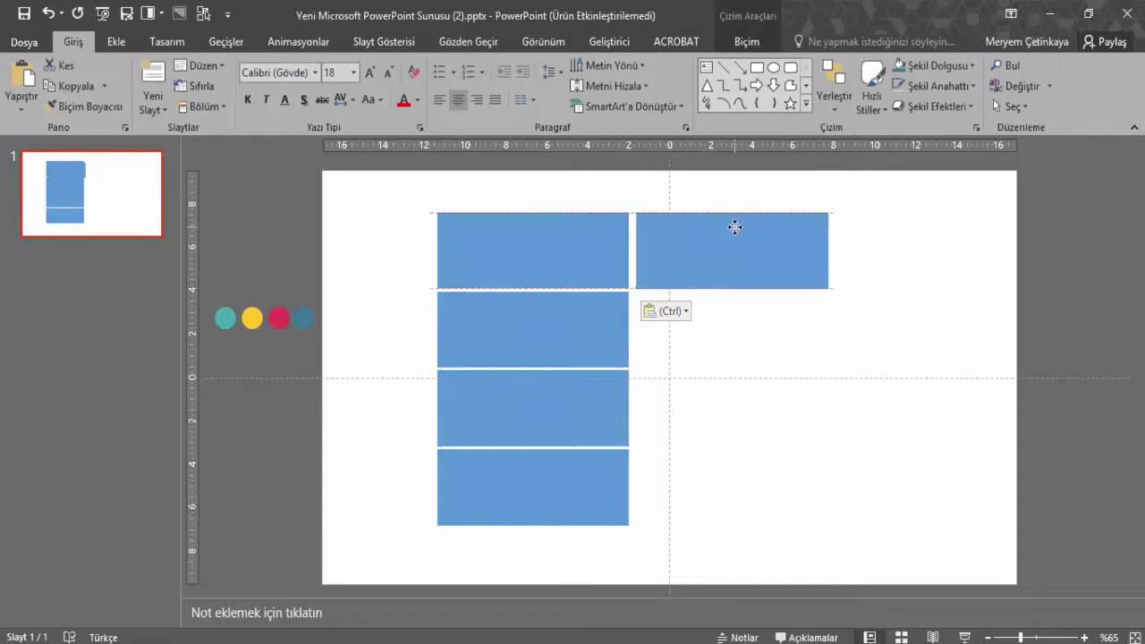
{"action": "key", "text": "ctrl+Left"}
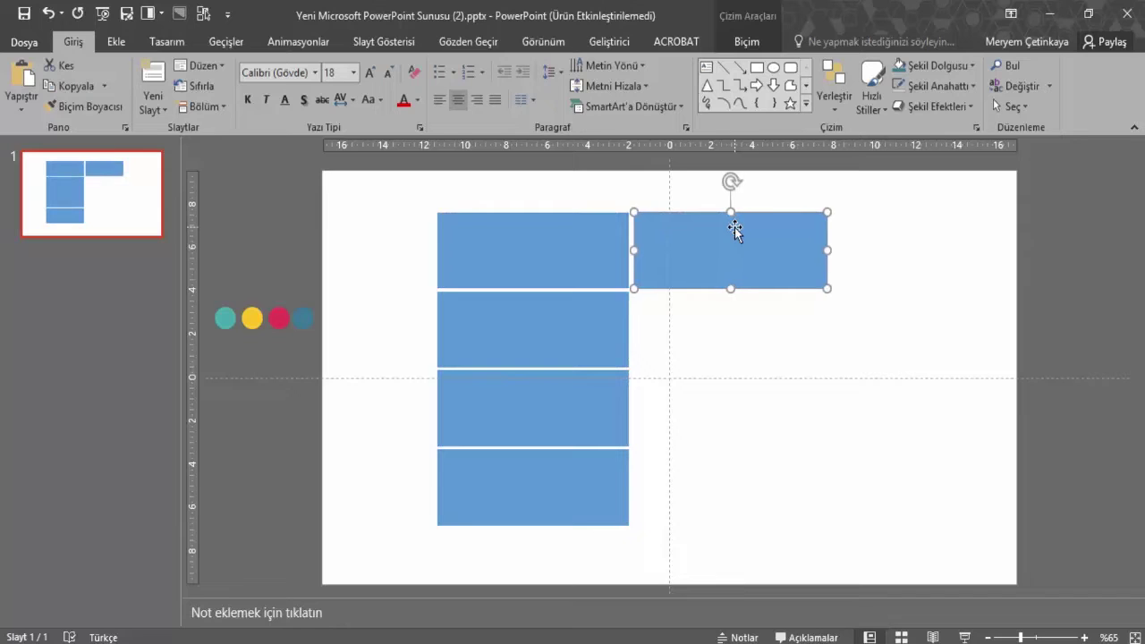
{"action": "key", "text": "ctrl+Left"}
{"action": "left_click", "coordinate": [746, 307]}
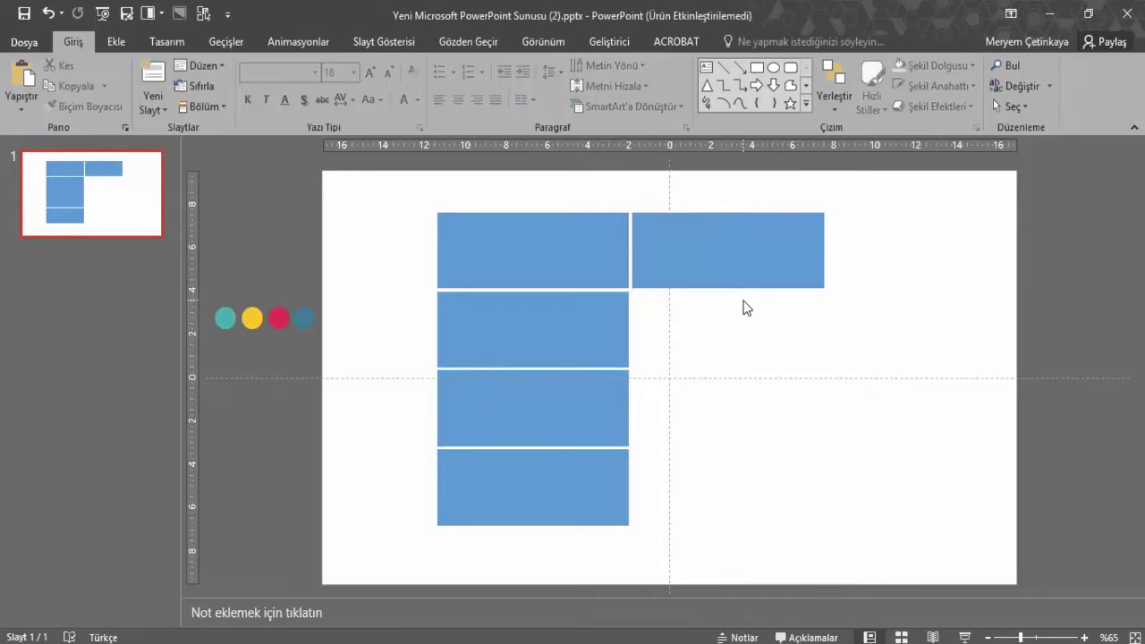
- Copy the top-right rectangle and place a copy below it
{"action": "left_click", "coordinate": [756, 268]}
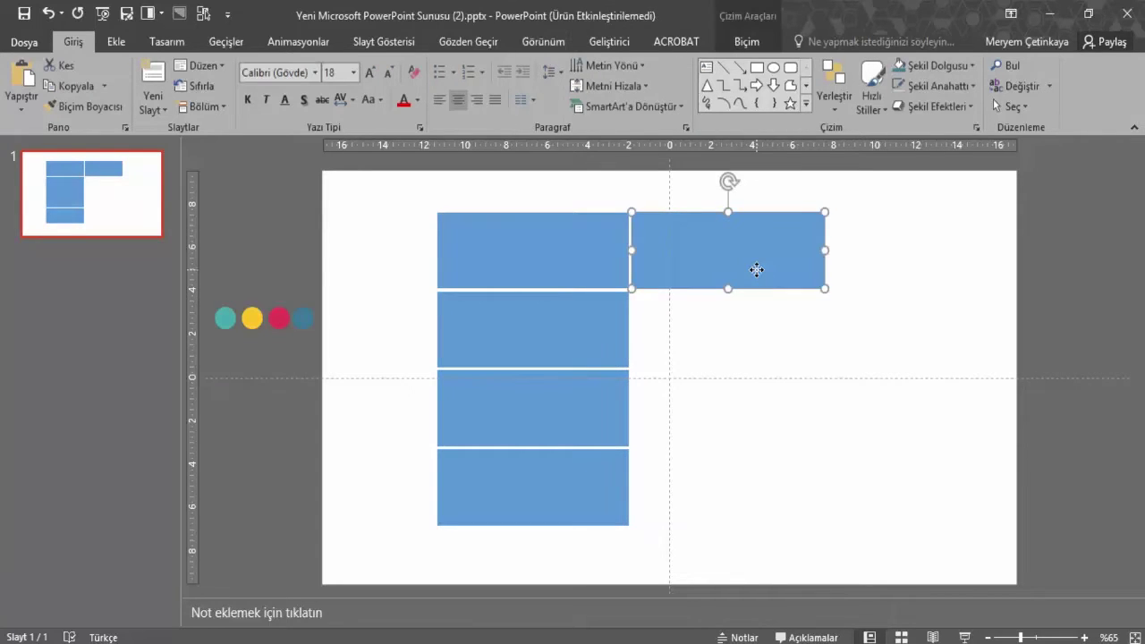
{"action": "right_click", "coordinate": [755, 273]}
{"action": "left_click", "coordinate": [780, 304]}
{"action": "right_click", "coordinate": [734, 319]}
{"action": "left_click", "coordinate": [768, 354]}
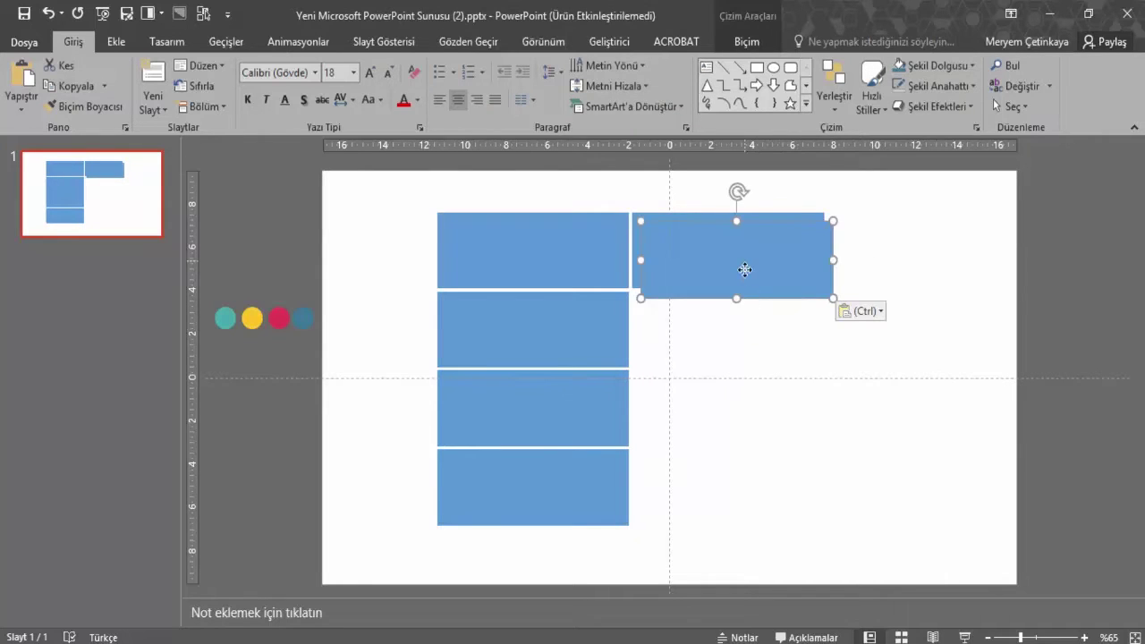
{"action": "left_click_drag", "start_coordinate": [741, 268], "coordinate": [738, 332]}
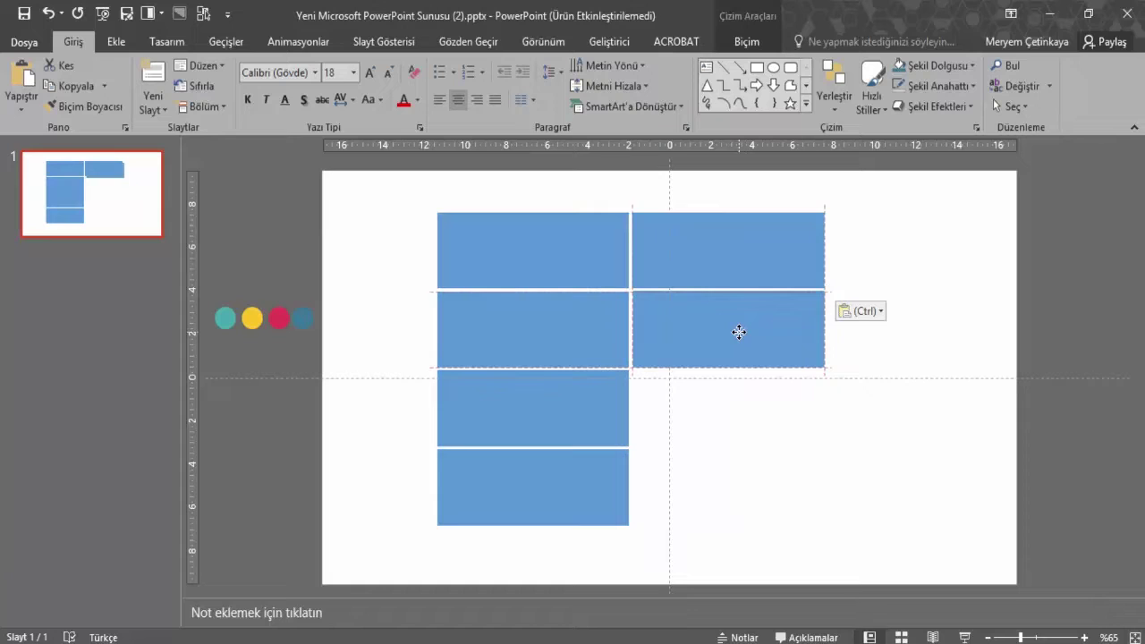
- Paste two more copies into the third and bottom rows of the right column
{"action": "right_click", "coordinate": [747, 417]}
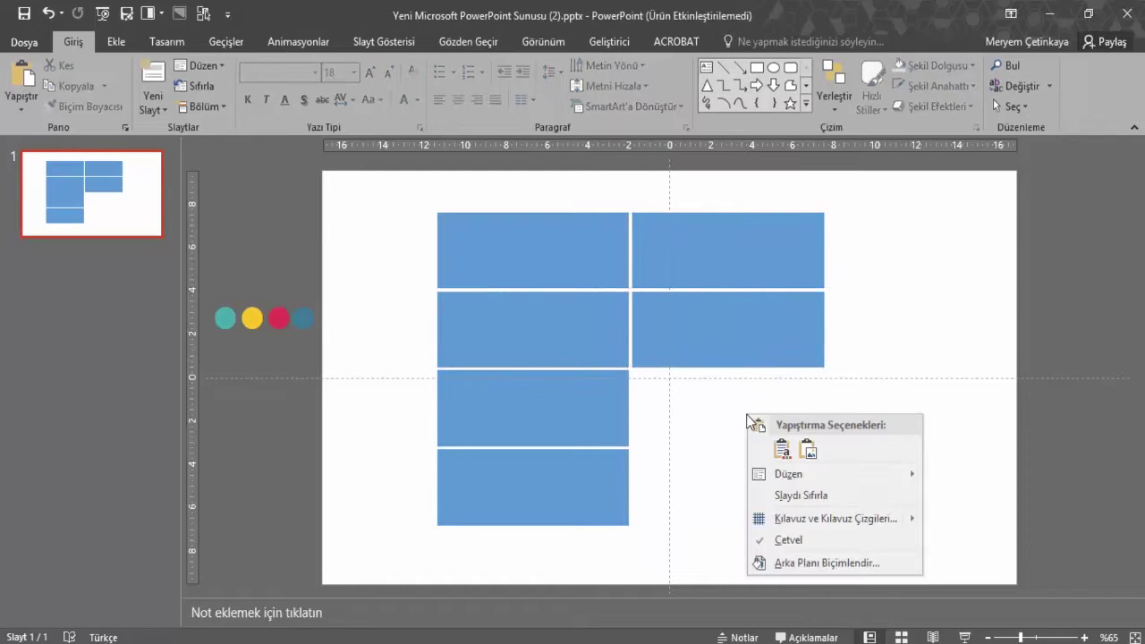
{"action": "left_click", "coordinate": [782, 449]}
{"action": "left_click_drag", "start_coordinate": [738, 332], "coordinate": [753, 393]}
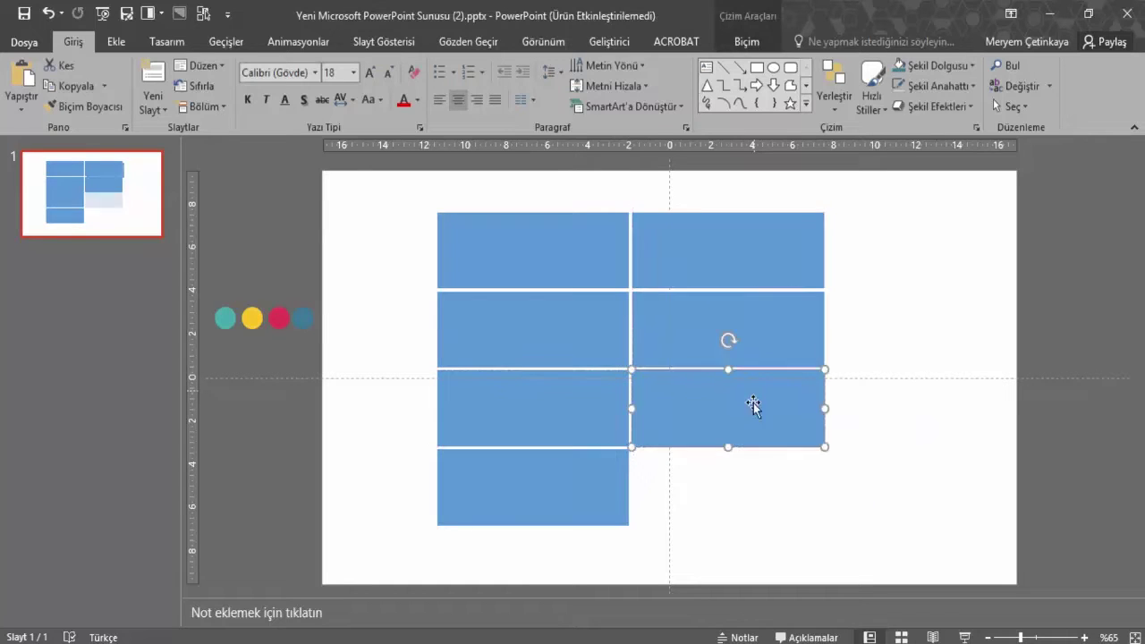
{"action": "left_click", "coordinate": [742, 498]}
{"action": "right_click", "coordinate": [740, 492]}
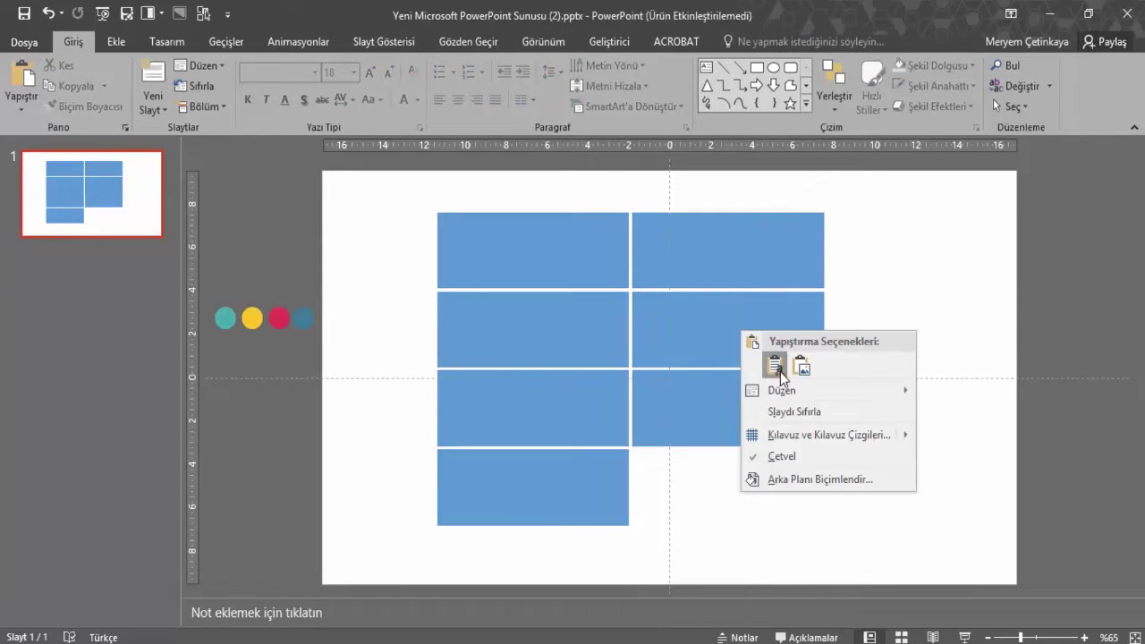
{"action": "left_click", "coordinate": [774, 365]}
{"action": "left_click_drag", "start_coordinate": [751, 309], "coordinate": [751, 479]}
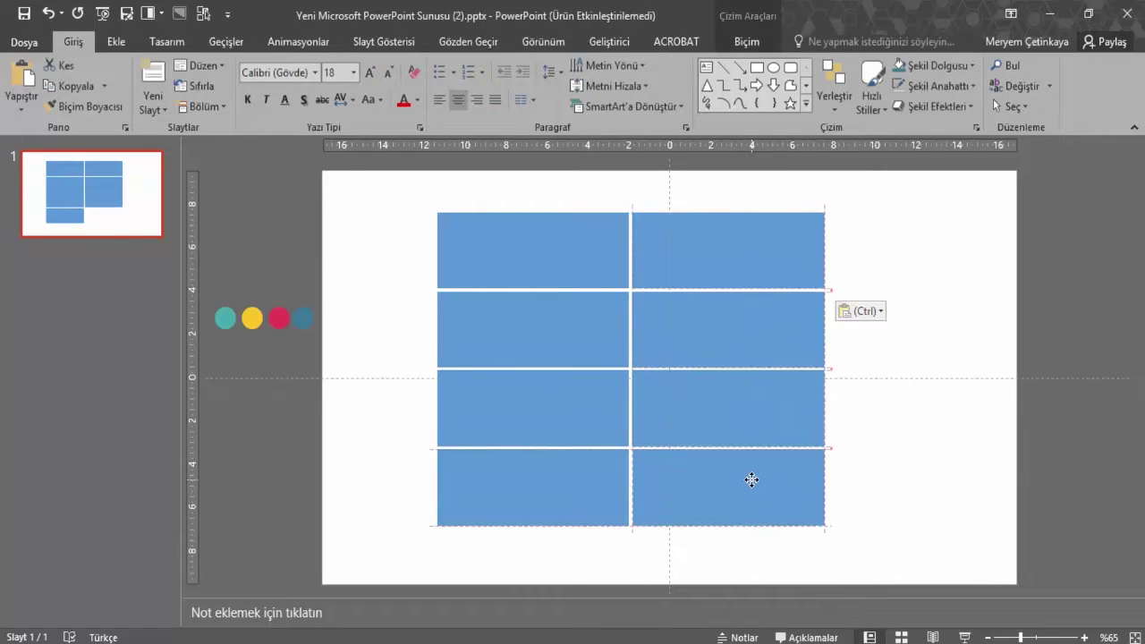
{"action": "left_click", "coordinate": [874, 452]}
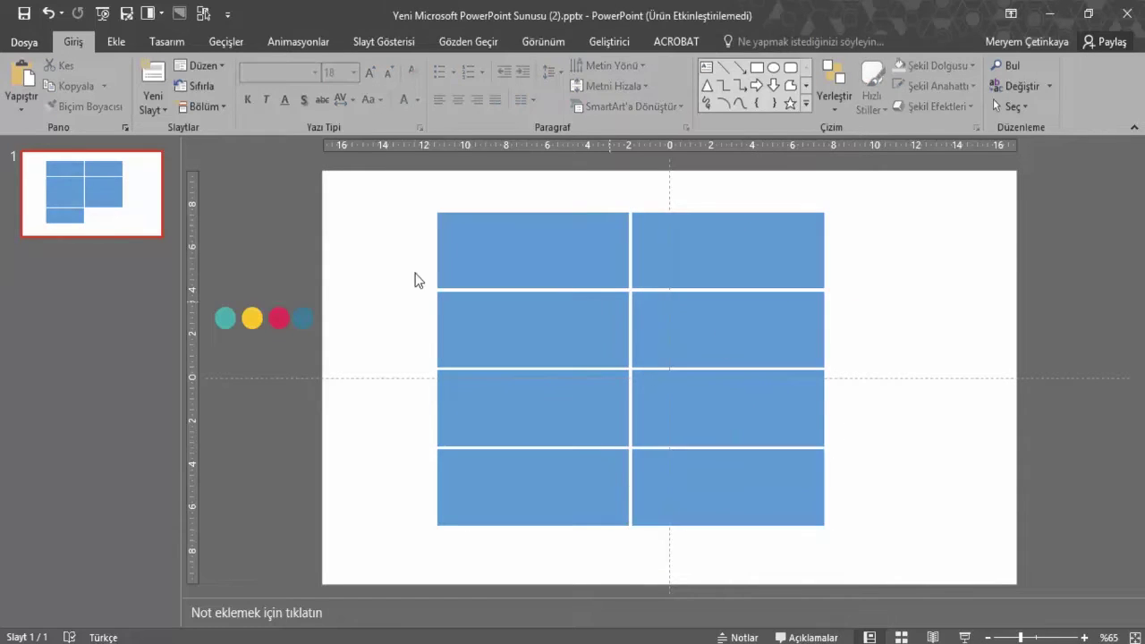
- Select all eight rectangles and shift the grid right toward the slide centre
{"action": "left_click_drag", "start_coordinate": [414, 207], "coordinate": [963, 552]}
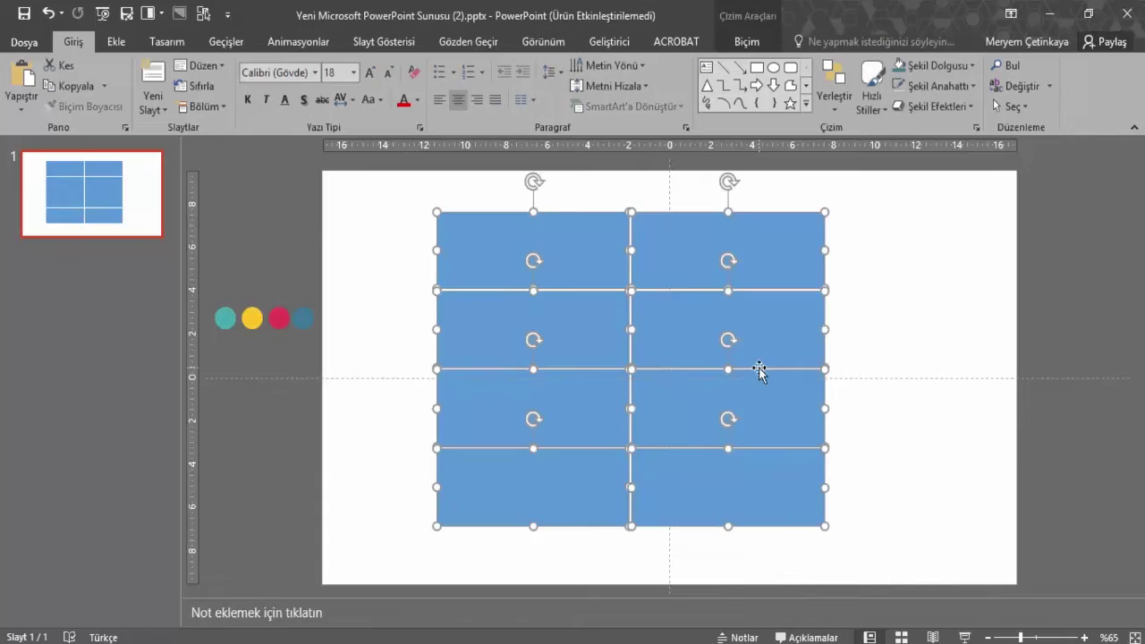
{"action": "left_click_drag", "start_coordinate": [662, 333], "coordinate": [701, 335]}
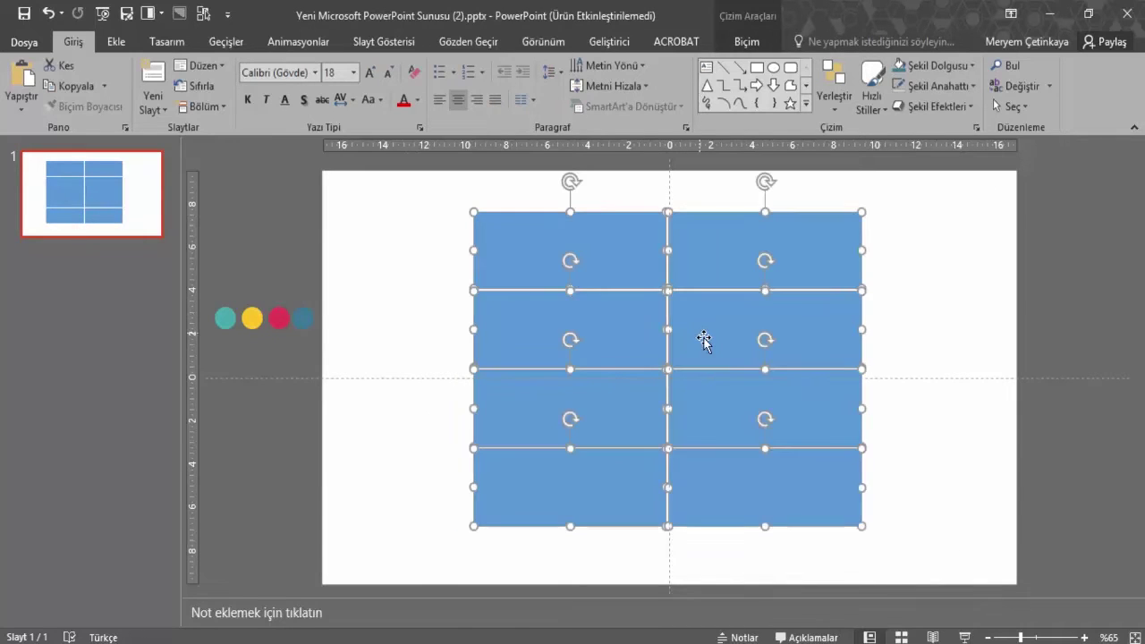
{"action": "left_click", "coordinate": [950, 336]}
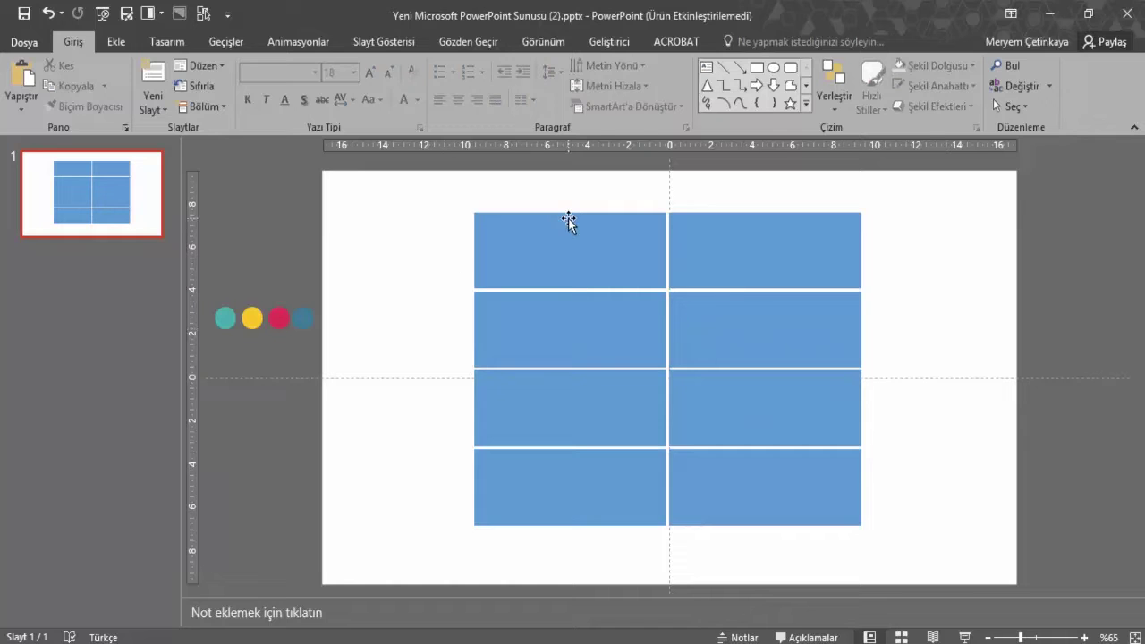
- Fill both top-row rectangles teal
{"action": "left_click", "coordinate": [562, 259]}
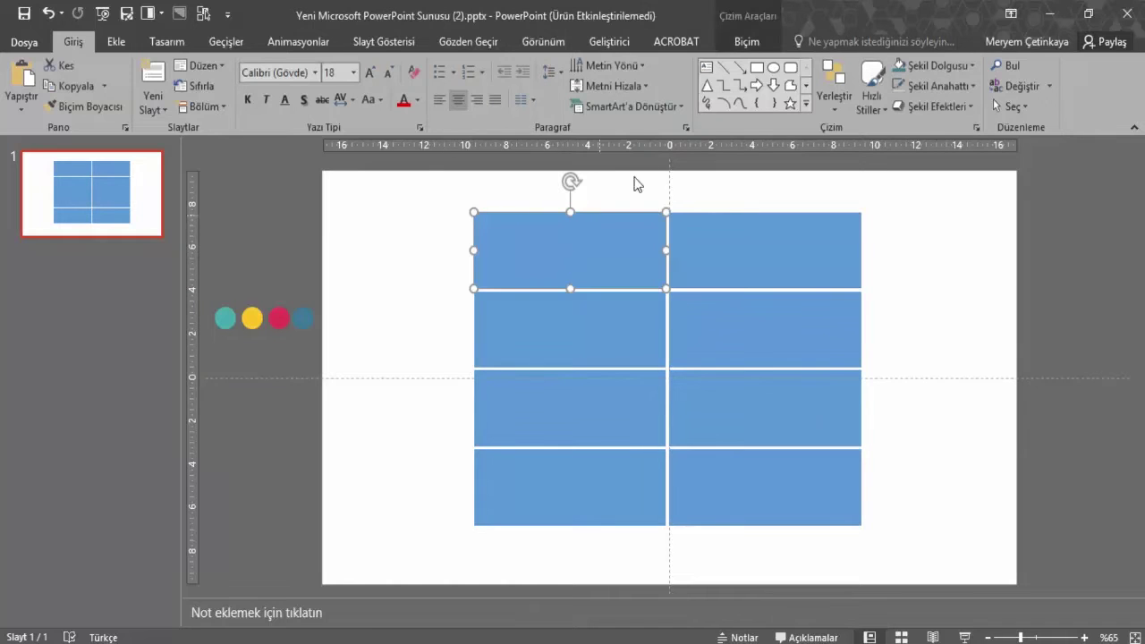
{"action": "left_click", "coordinate": [750, 42]}
{"action": "left_click", "coordinate": [456, 66]}
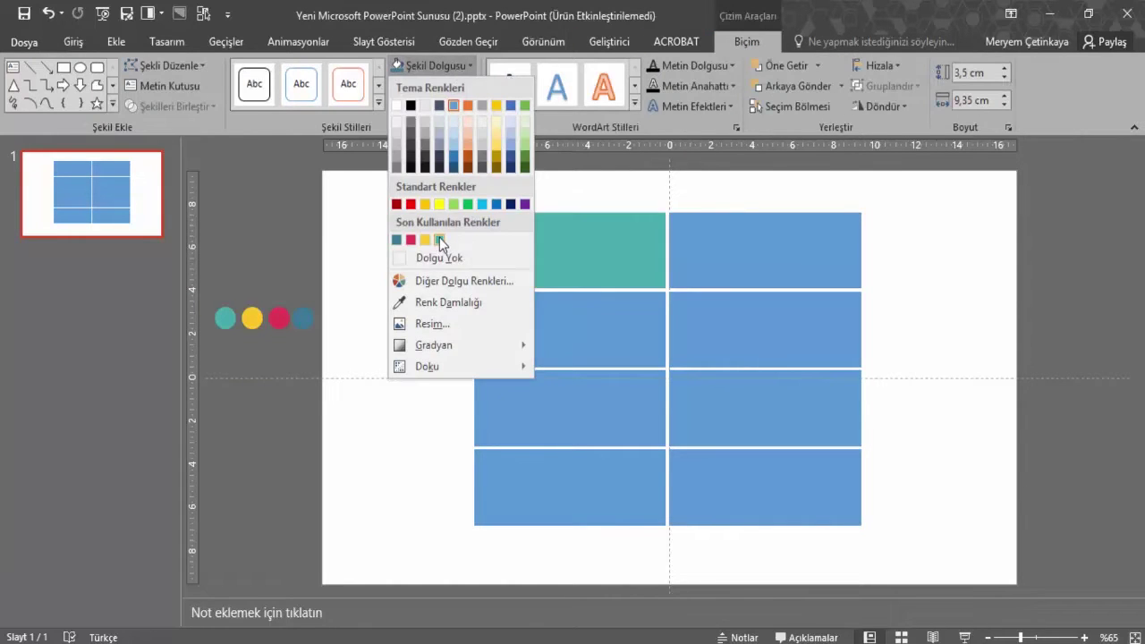
{"action": "left_click", "coordinate": [439, 239]}
{"action": "left_click", "coordinate": [727, 263]}
{"action": "left_click", "coordinate": [412, 66]}
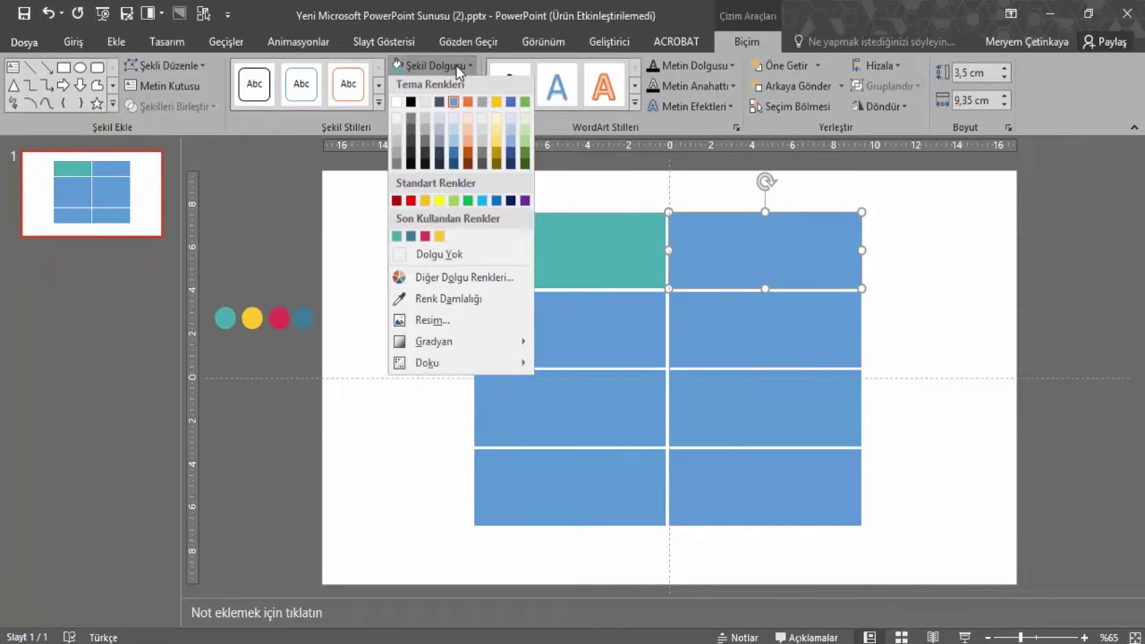
{"action": "left_click", "coordinate": [395, 238]}
- Fill both second-row rectangles yellow
{"action": "left_click", "coordinate": [521, 299]}
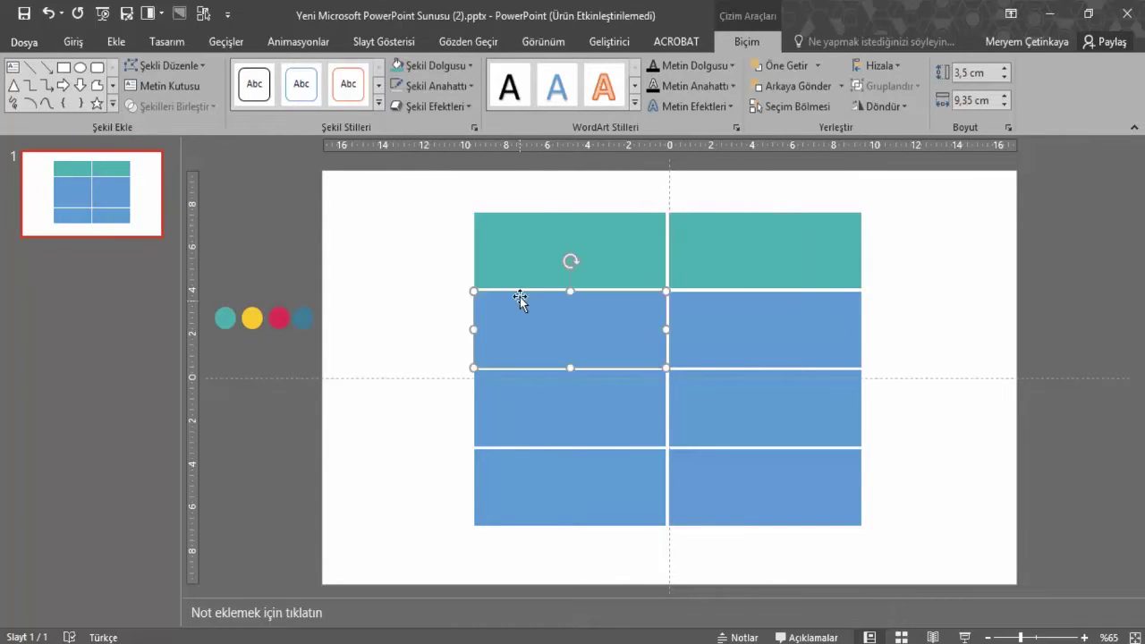
{"action": "left_click", "coordinate": [411, 65]}
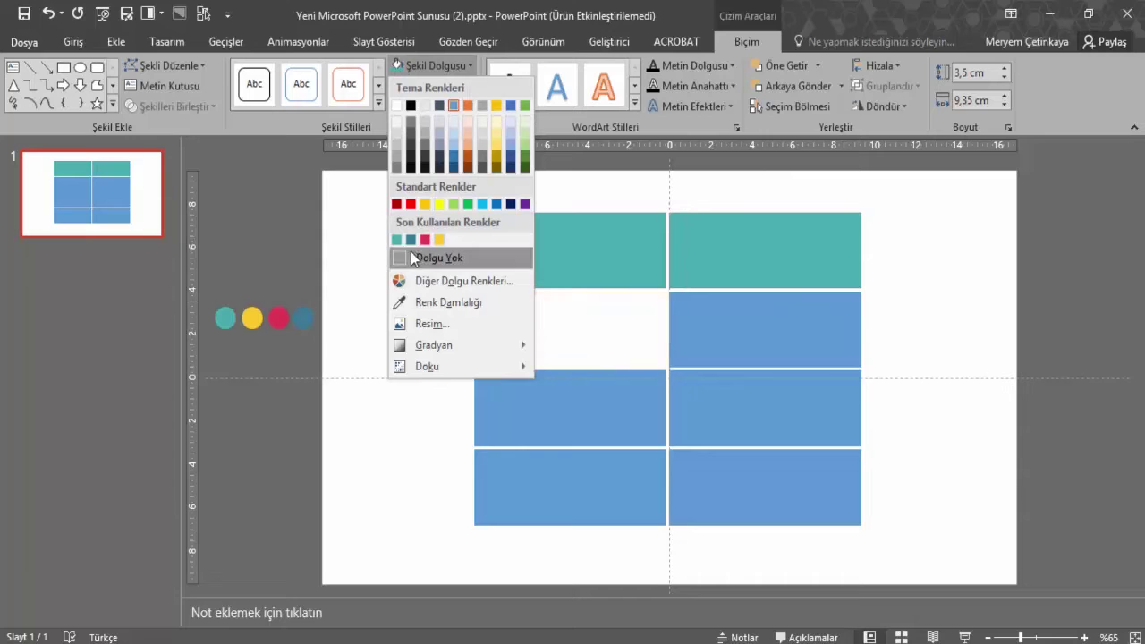
{"action": "left_click", "coordinate": [439, 239]}
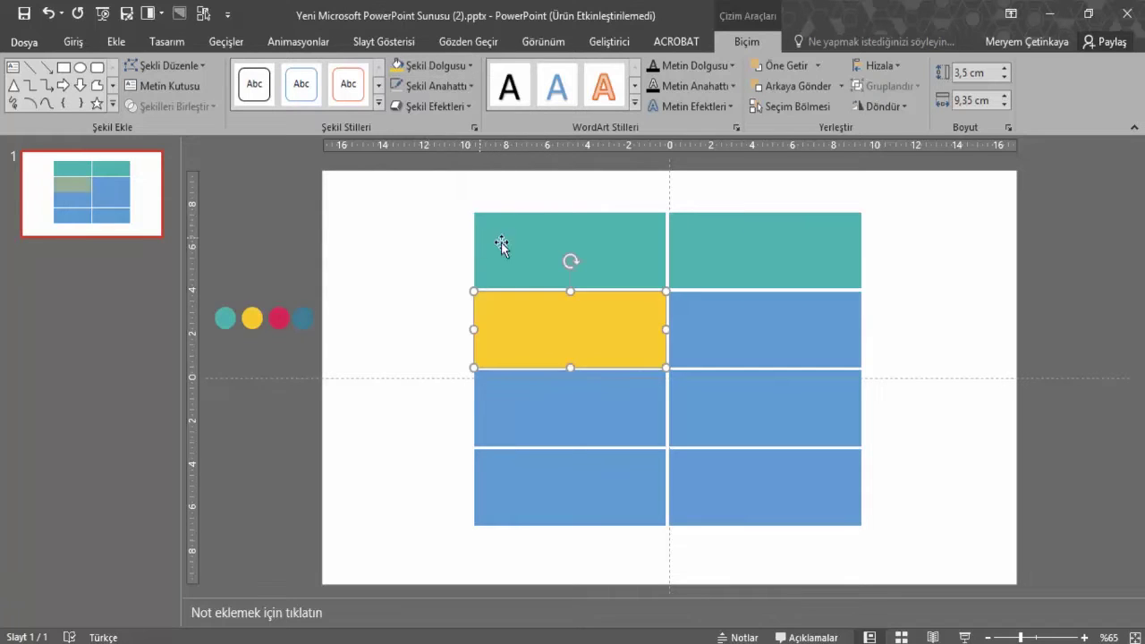
{"action": "left_click", "coordinate": [721, 334]}
{"action": "left_click", "coordinate": [469, 65]}
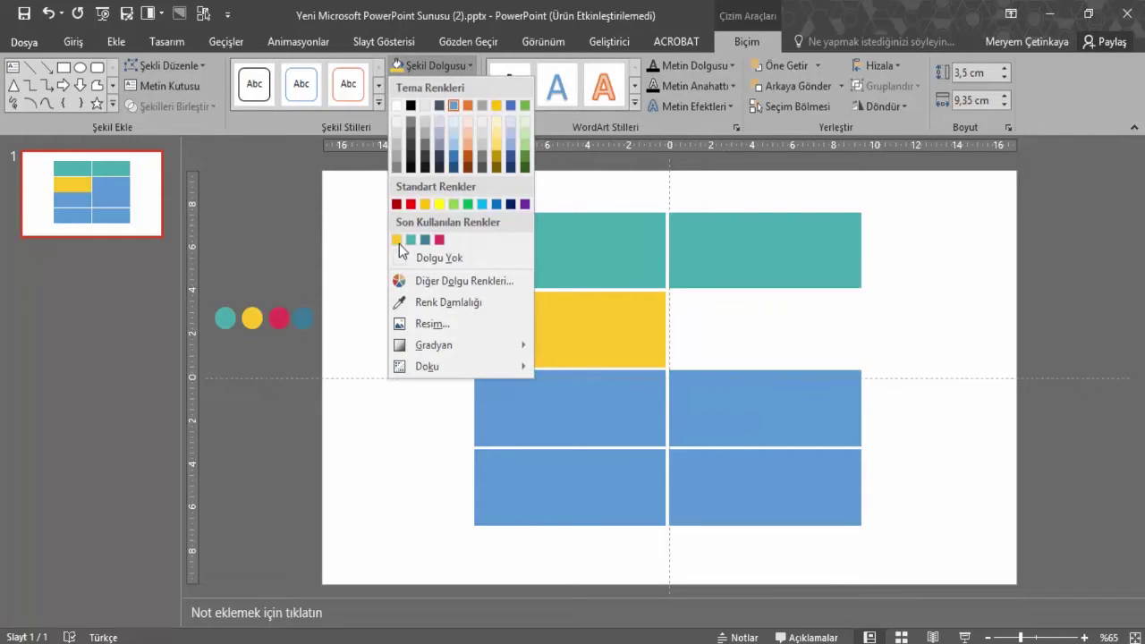
{"action": "left_click", "coordinate": [400, 239]}
- Fill both third-row rectangles crimson
{"action": "left_click", "coordinate": [533, 387]}
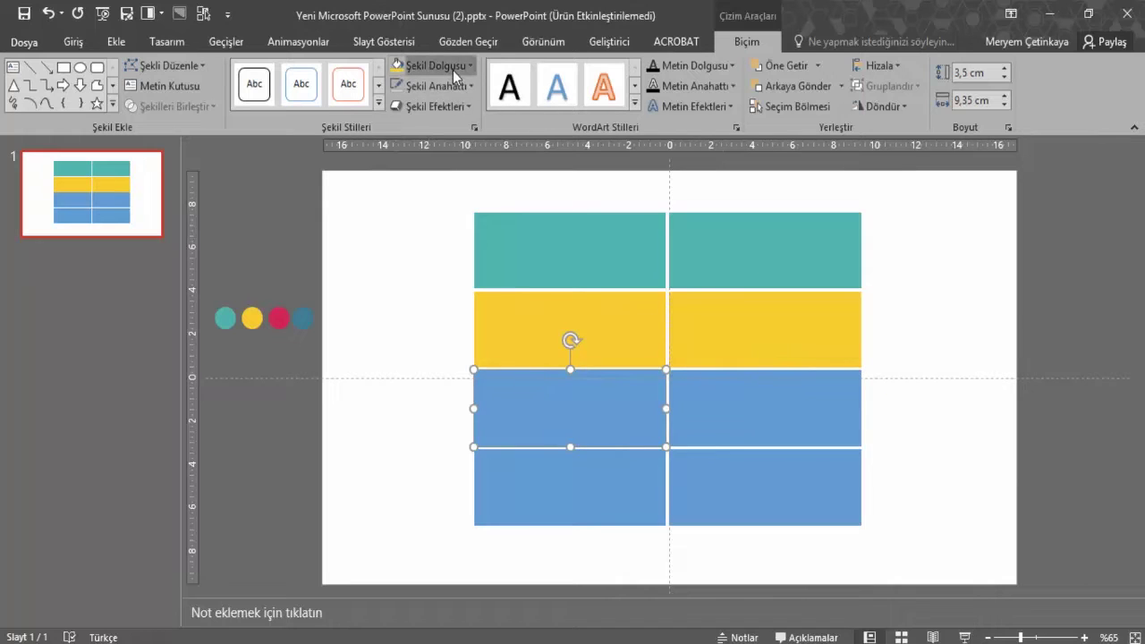
{"action": "left_click", "coordinate": [452, 68]}
{"action": "left_click", "coordinate": [439, 239]}
{"action": "left_click", "coordinate": [730, 400]}
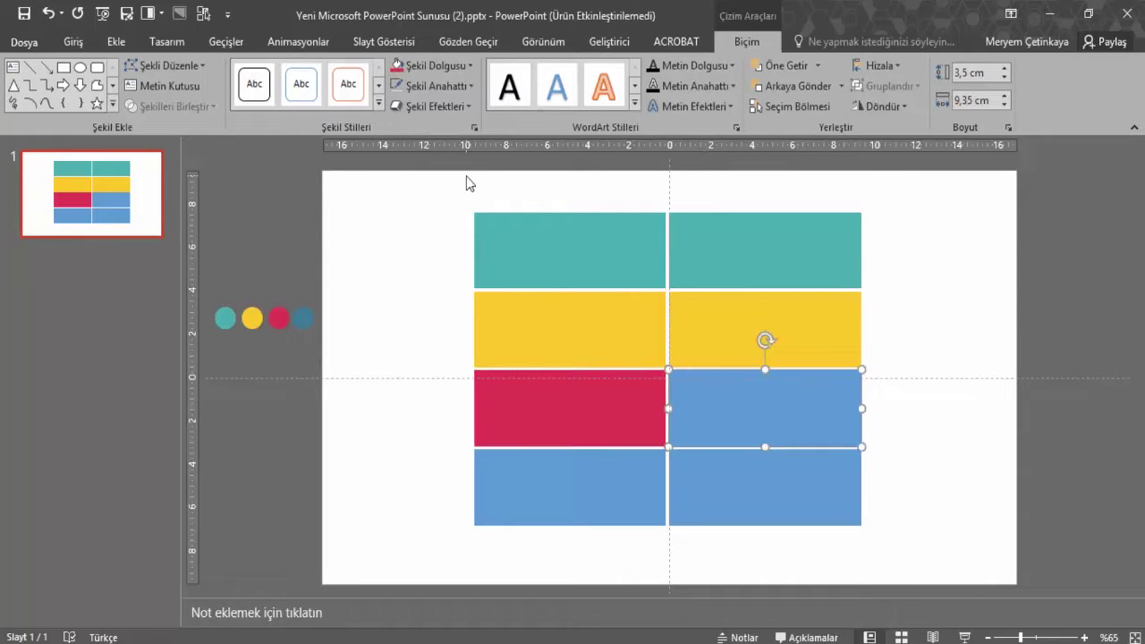
{"action": "left_click", "coordinate": [469, 67]}
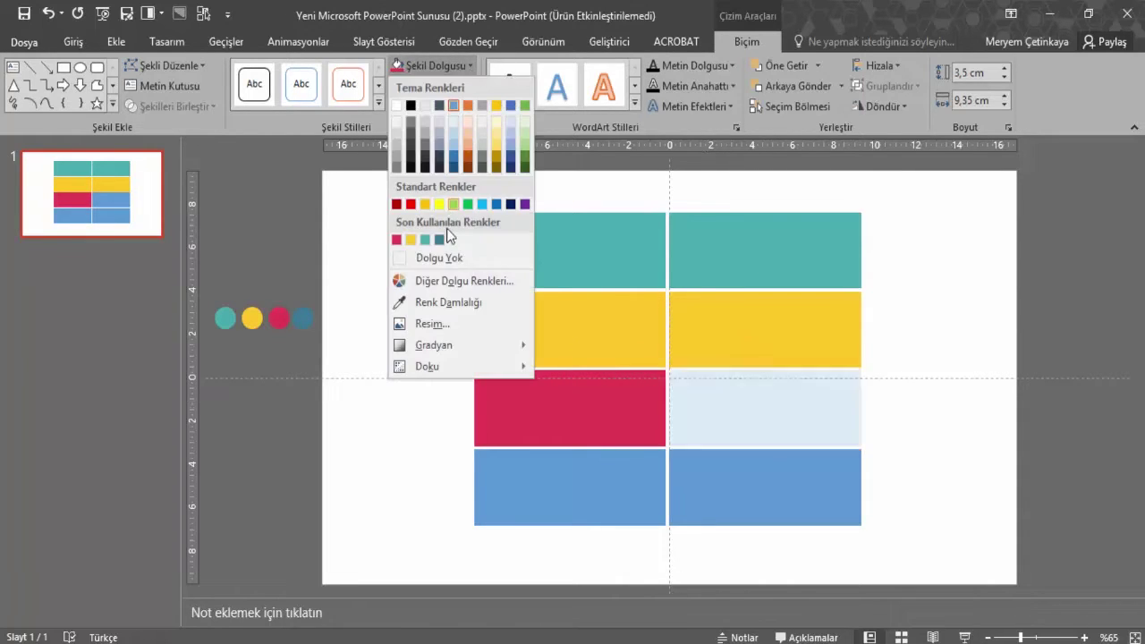
{"action": "left_click", "coordinate": [398, 240]}
- Fill both bottom-row rectangles dark teal
{"action": "left_click", "coordinate": [575, 474]}
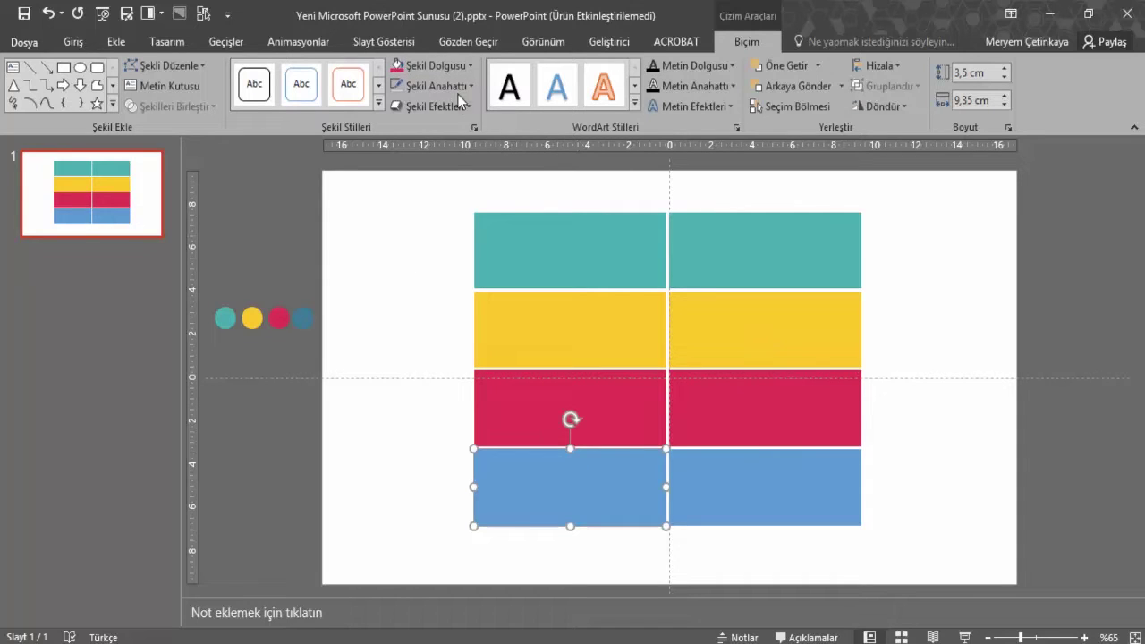
{"action": "left_click", "coordinate": [469, 67]}
{"action": "mouse_move", "coordinate": [434, 344]}
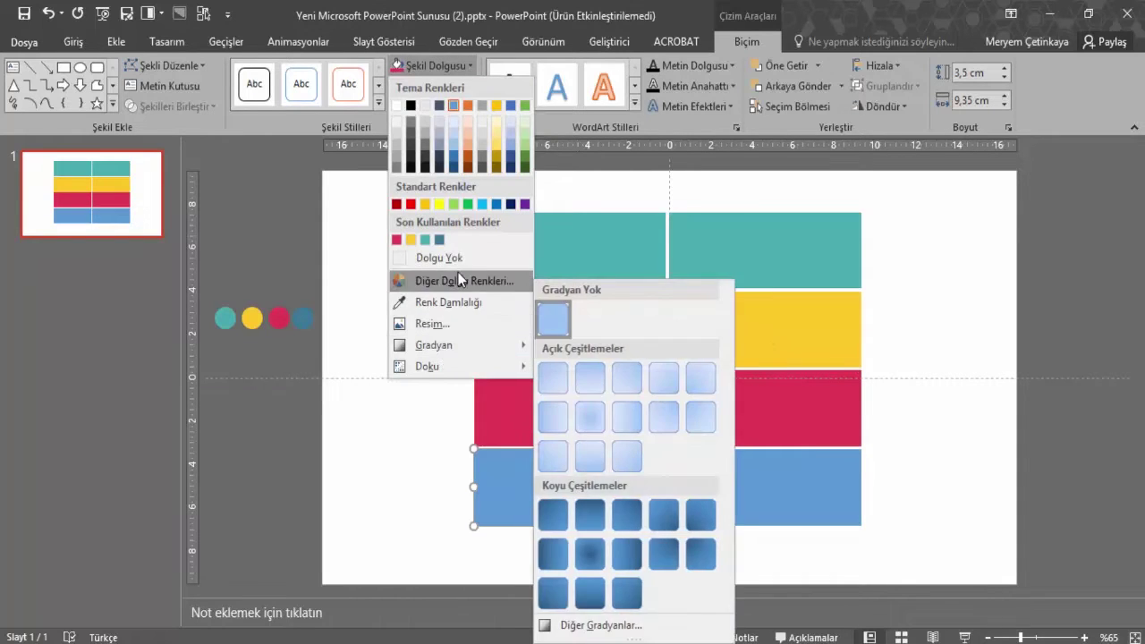
{"action": "left_click", "coordinate": [439, 240]}
{"action": "left_click", "coordinate": [770, 454]}
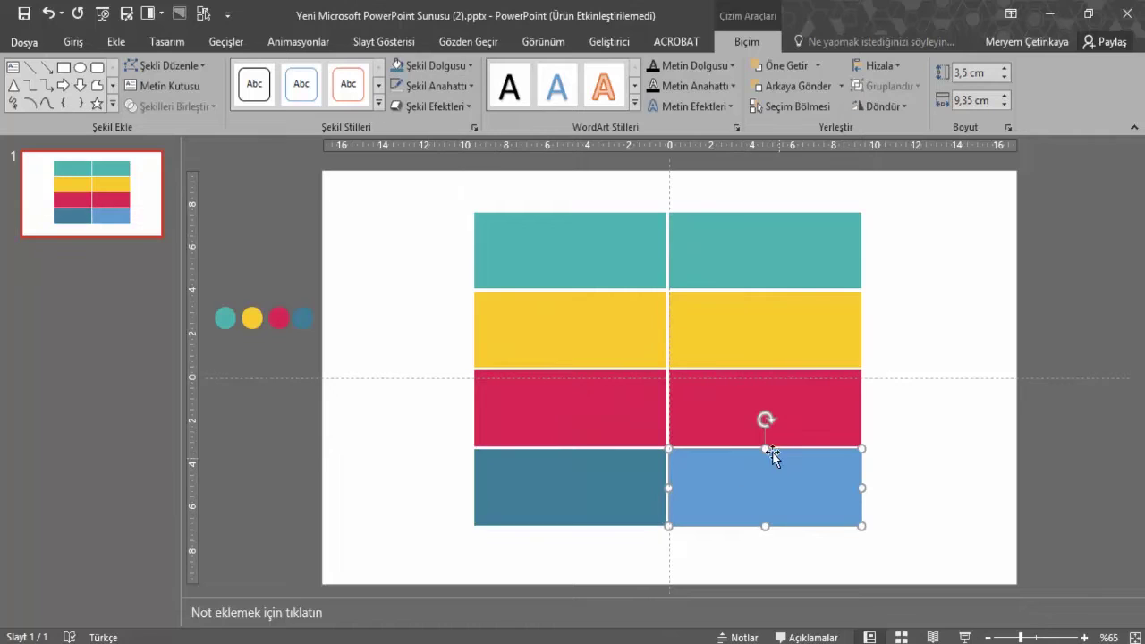
{"action": "left_click", "coordinate": [454, 68]}
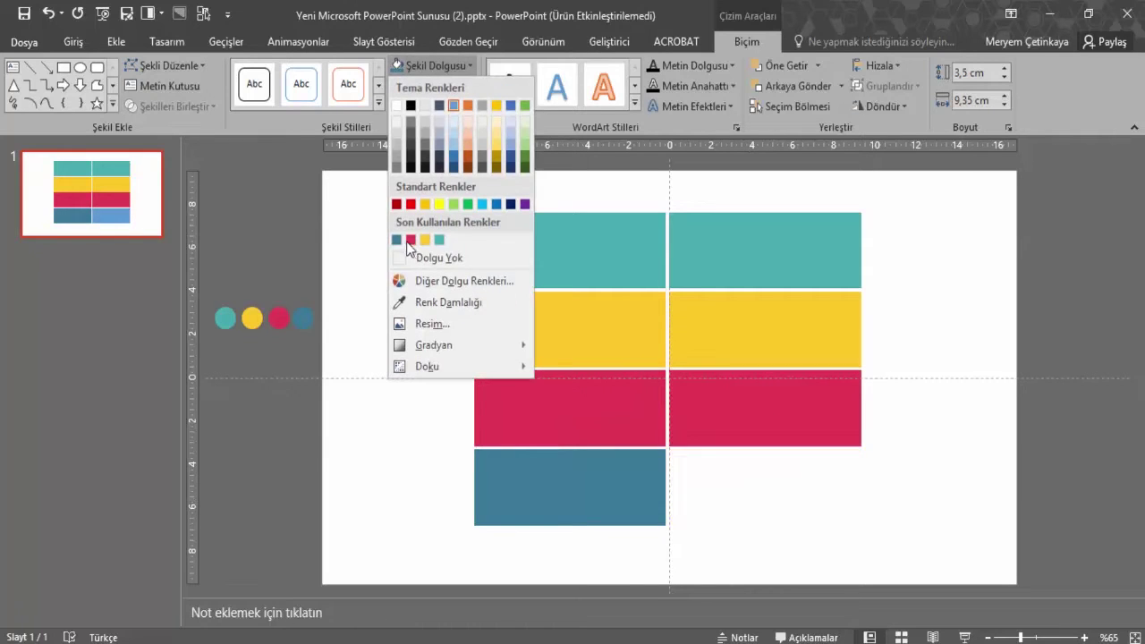
{"action": "left_click", "coordinate": [397, 240]}
{"action": "left_click", "coordinate": [342, 300]}
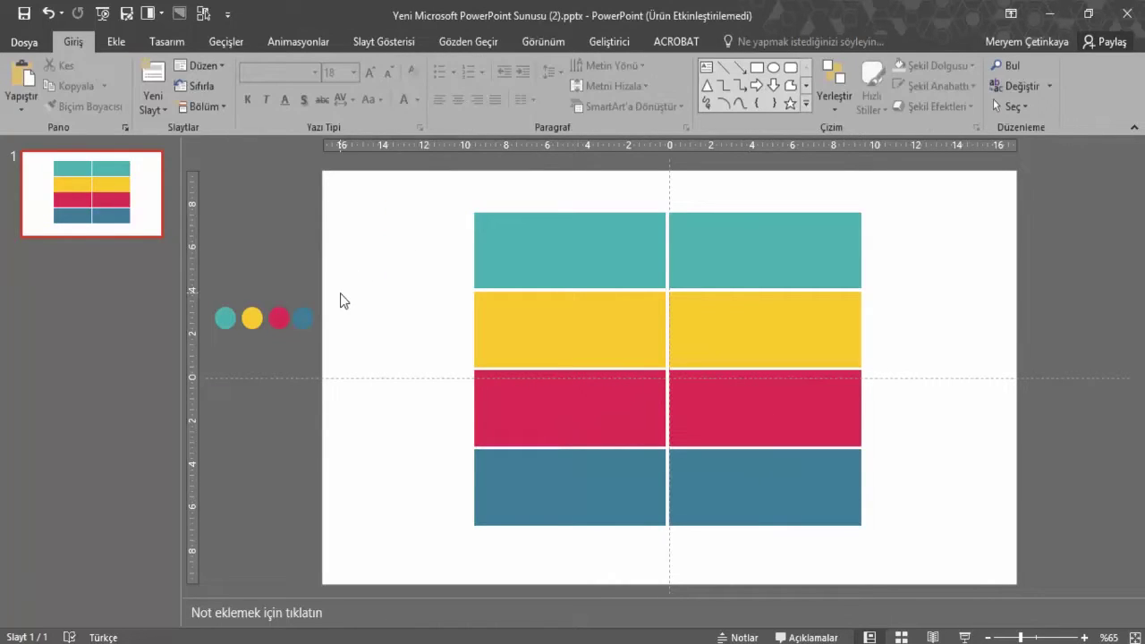
{"action": "left_click", "coordinate": [807, 106]}
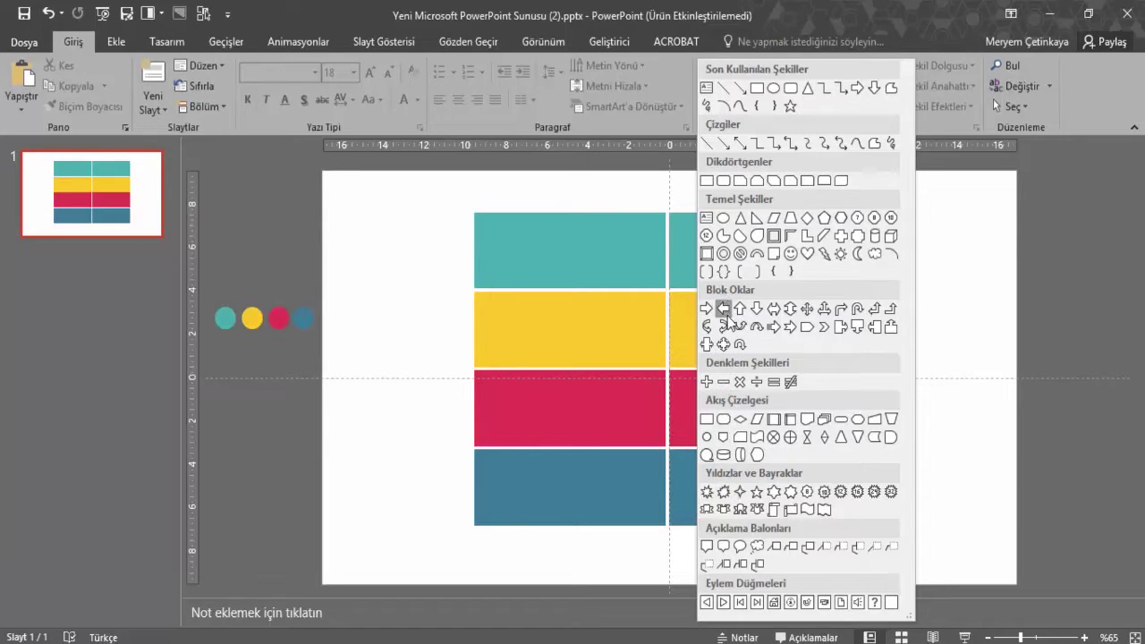
- Draw a Heart shape over the rectangles and drag its left and top edges to the grid's edges
{"action": "left_click", "coordinate": [806, 253]}
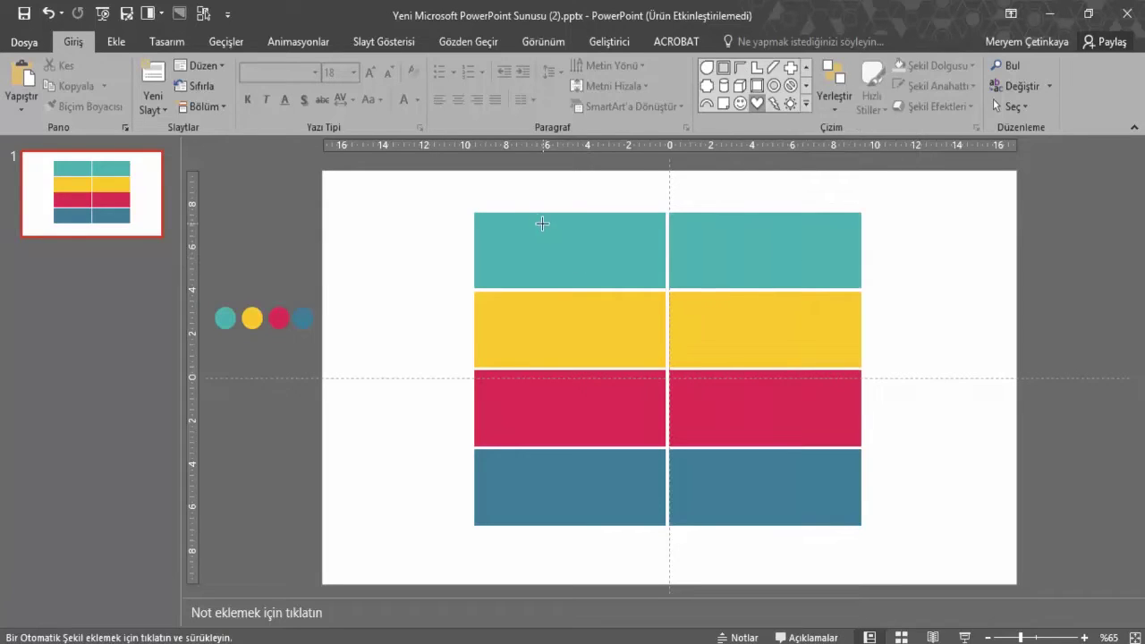
{"action": "left_click_drag", "start_coordinate": [542, 223], "coordinate": [854, 518]}
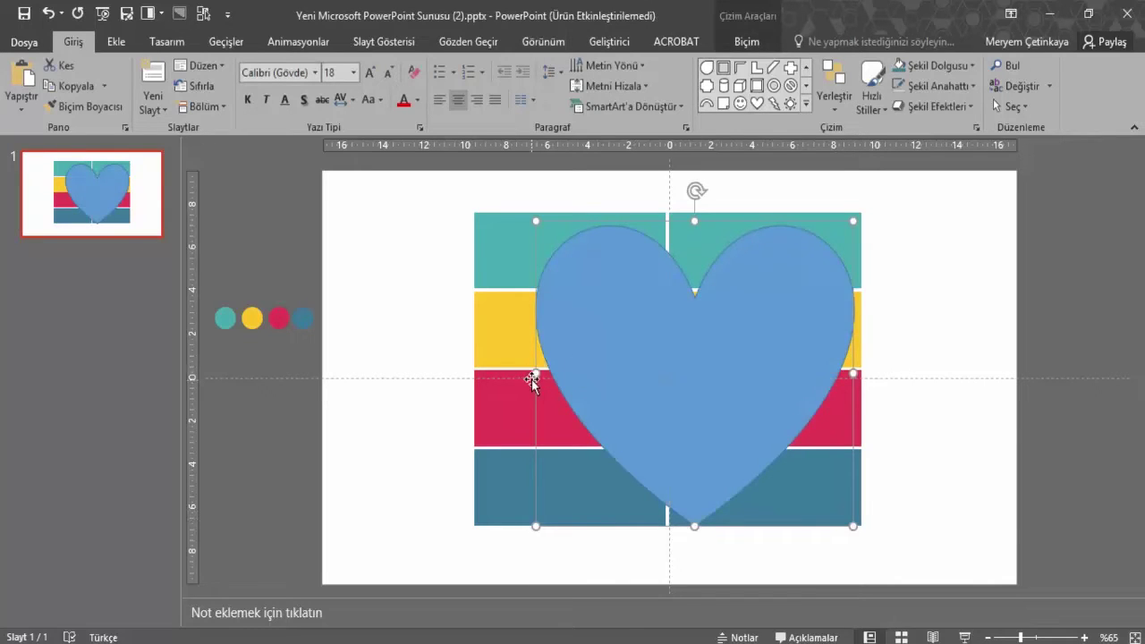
{"action": "left_click_drag", "start_coordinate": [534, 379], "coordinate": [481, 361]}
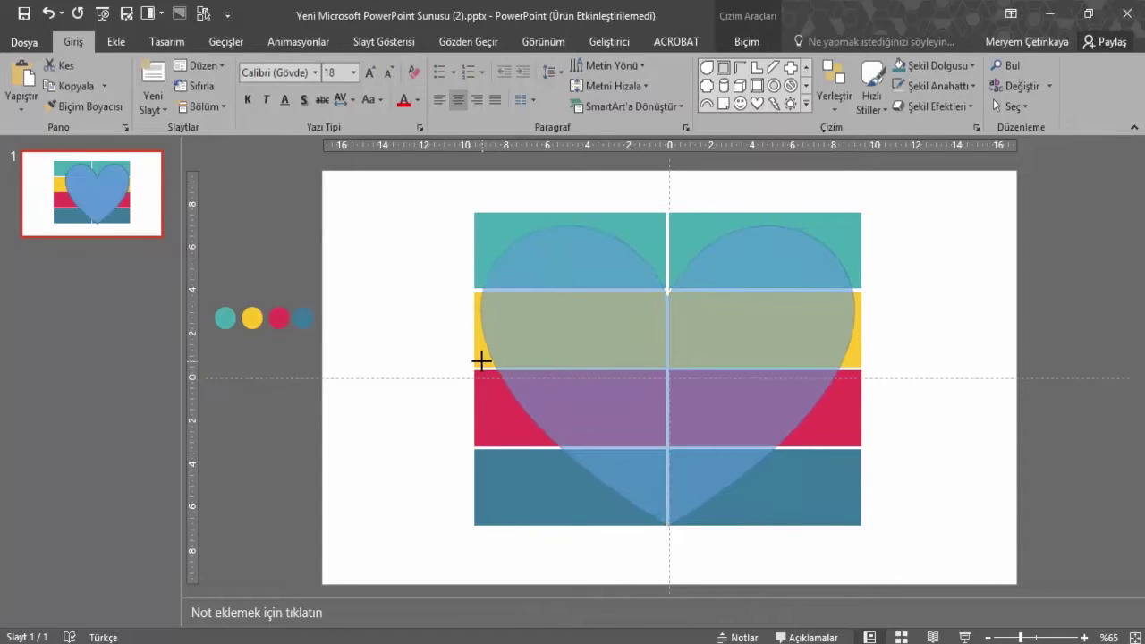
{"action": "left_click_drag", "start_coordinate": [480, 360], "coordinate": [480, 362]}
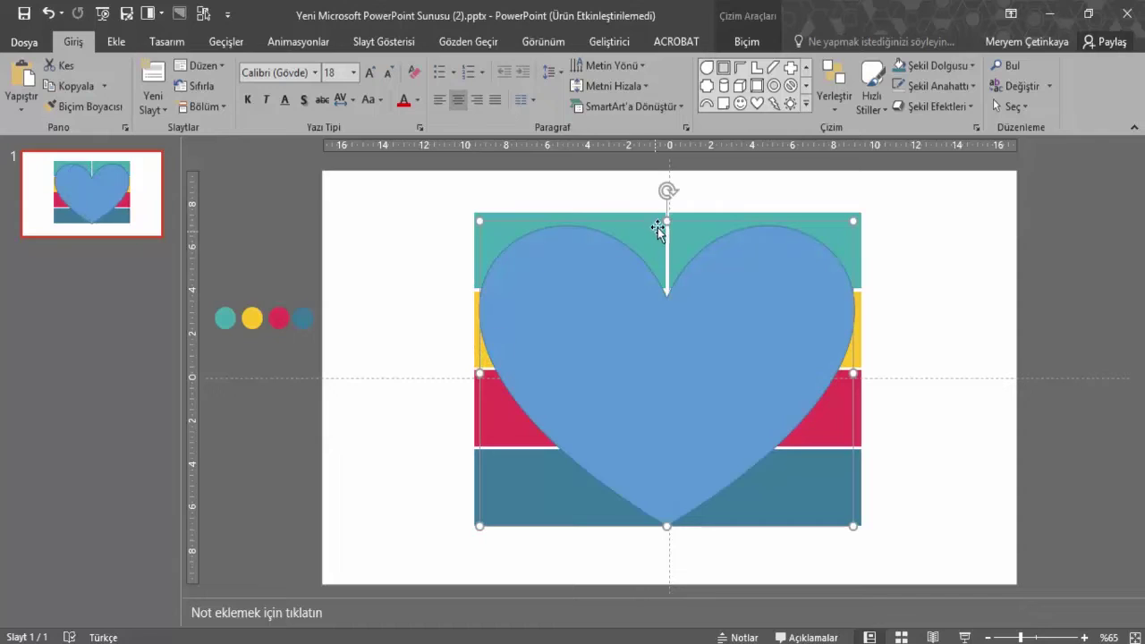
{"action": "left_click_drag", "start_coordinate": [671, 221], "coordinate": [669, 212]}
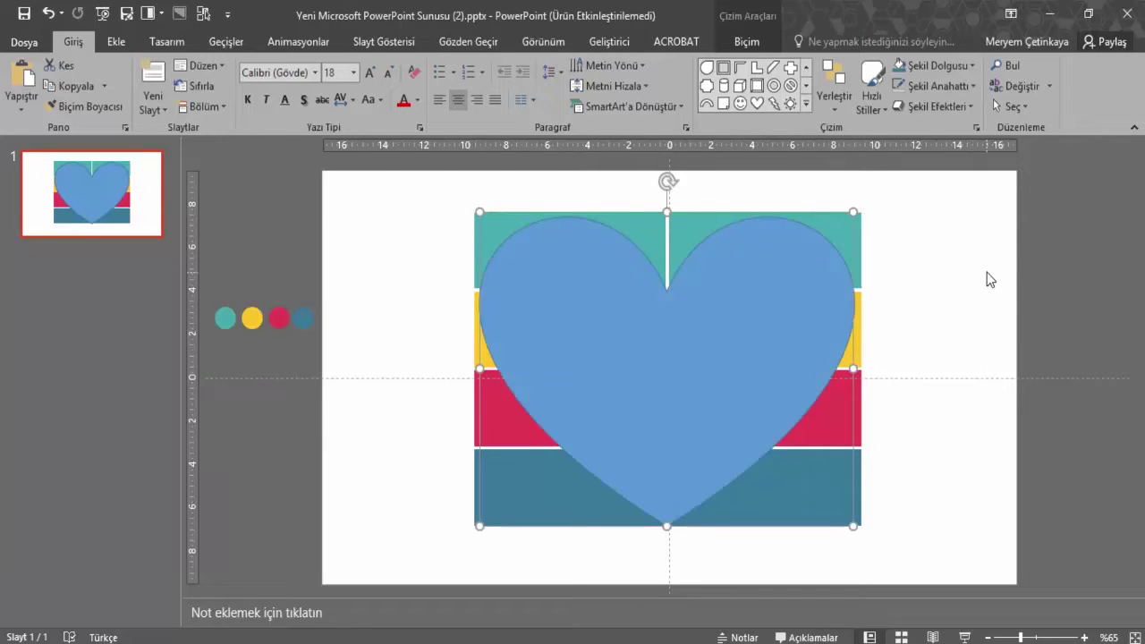
- Remove the heart's outline with Anahat Yok
{"action": "left_click", "coordinate": [746, 41]}
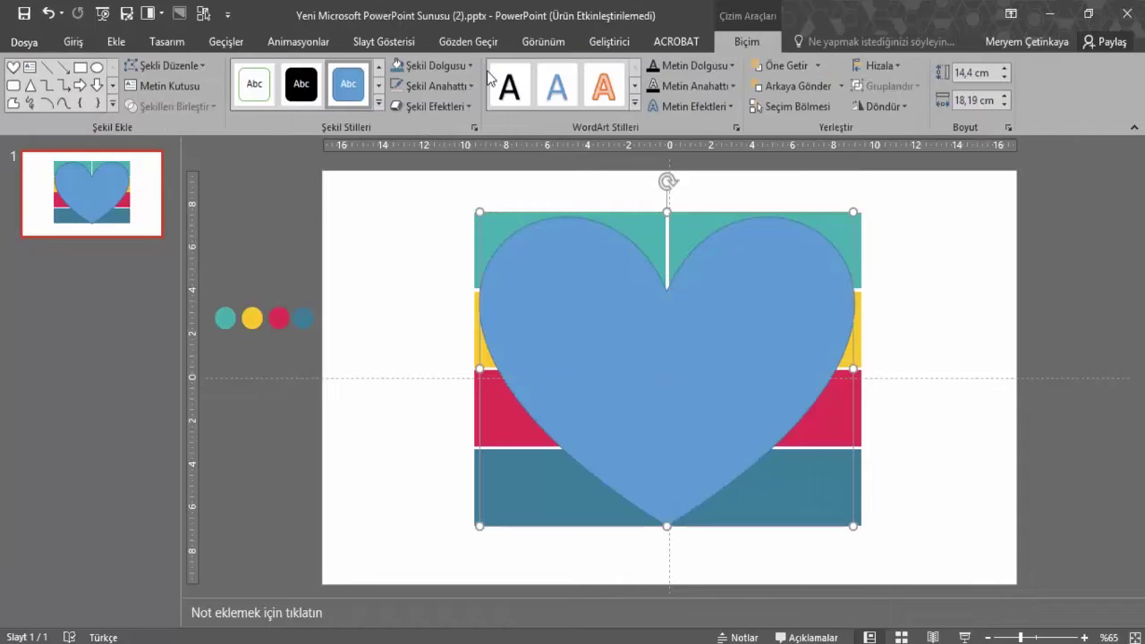
{"action": "left_click", "coordinate": [438, 86]}
{"action": "left_click", "coordinate": [459, 281]}
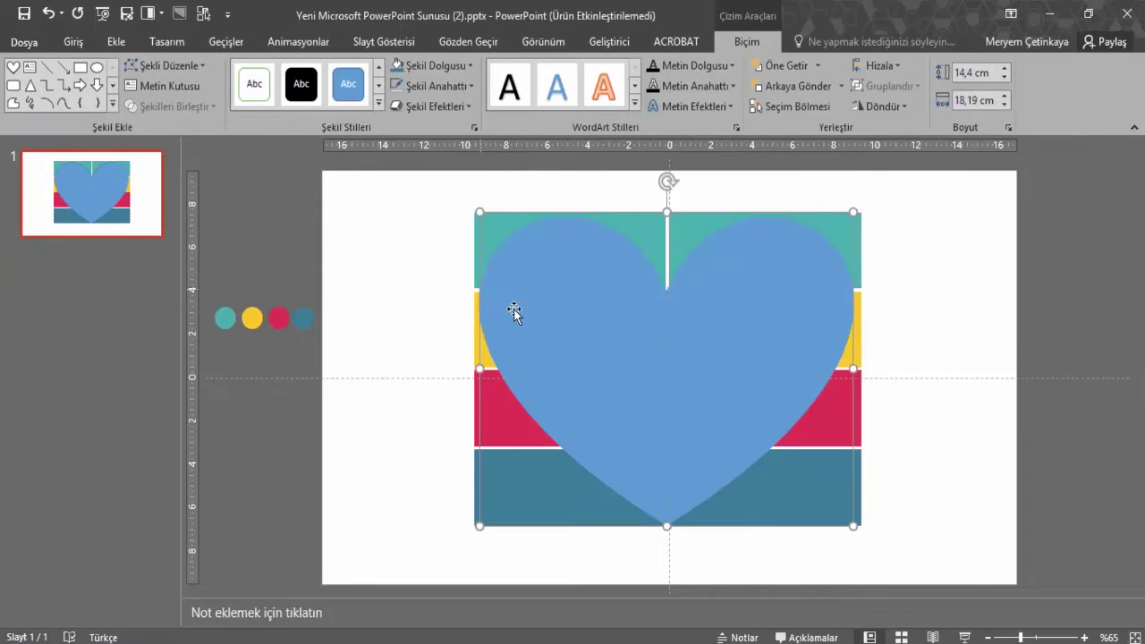
{"action": "right_click", "coordinate": [618, 371]}
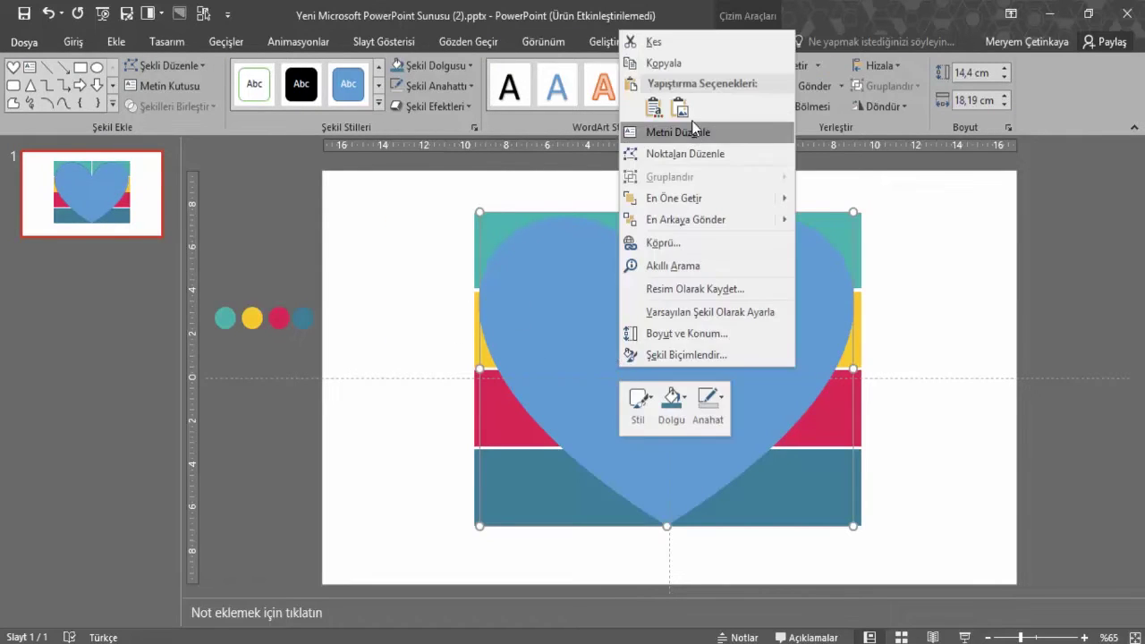
{"action": "left_click", "coordinate": [690, 63]}
- Open the Selection Pane and hide the heart to reveal the rectangles
{"action": "left_click", "coordinate": [789, 107]}
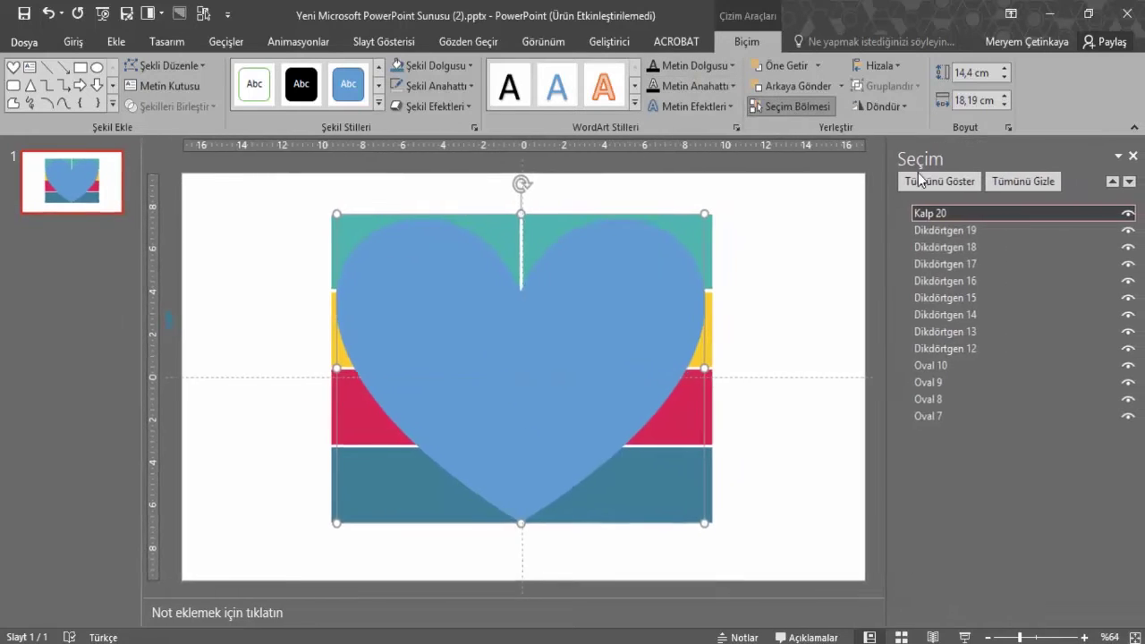
{"action": "left_click", "coordinate": [983, 331]}
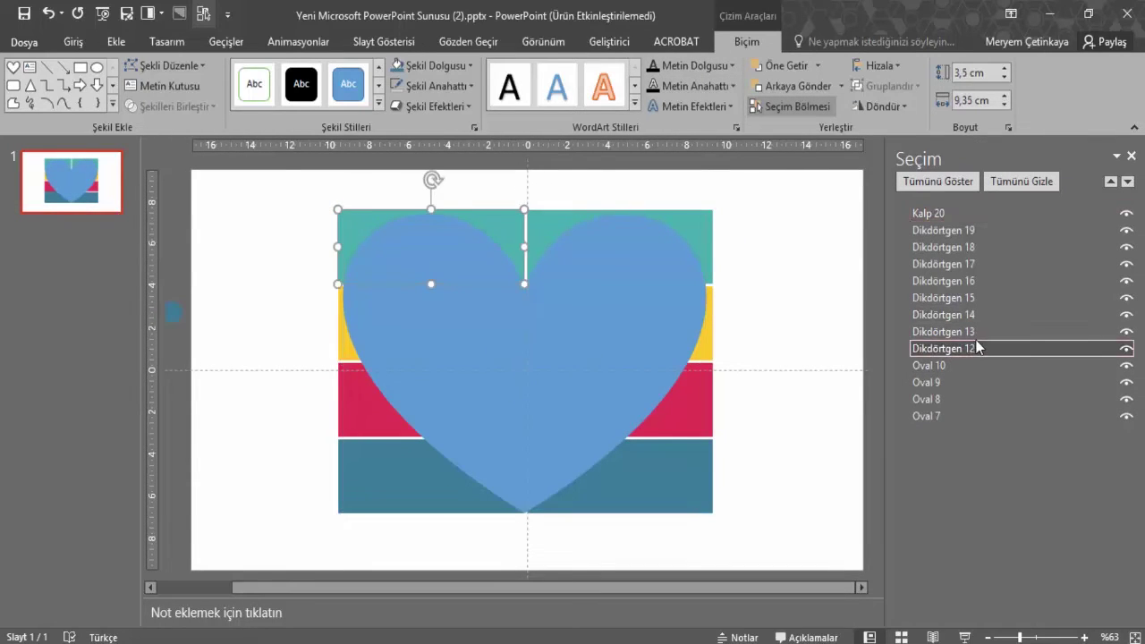
{"action": "left_click", "coordinate": [984, 297], "text": "ctrl"}
{"action": "left_click", "coordinate": [984, 297]}
{"action": "left_click", "coordinate": [984, 213]}
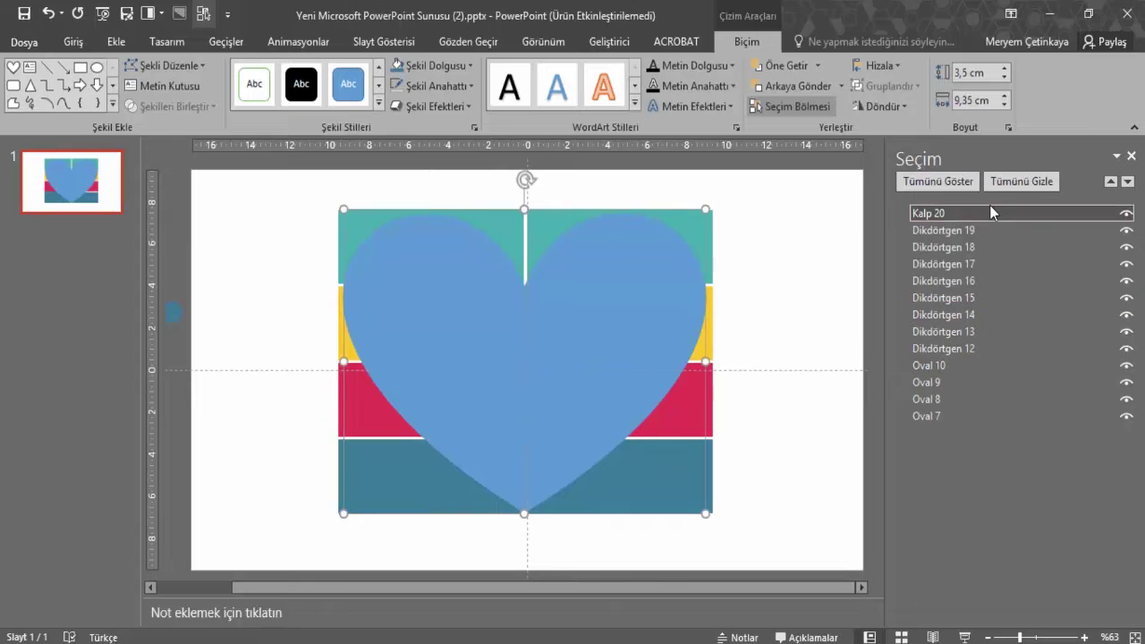
{"action": "left_click", "coordinate": [1126, 213]}
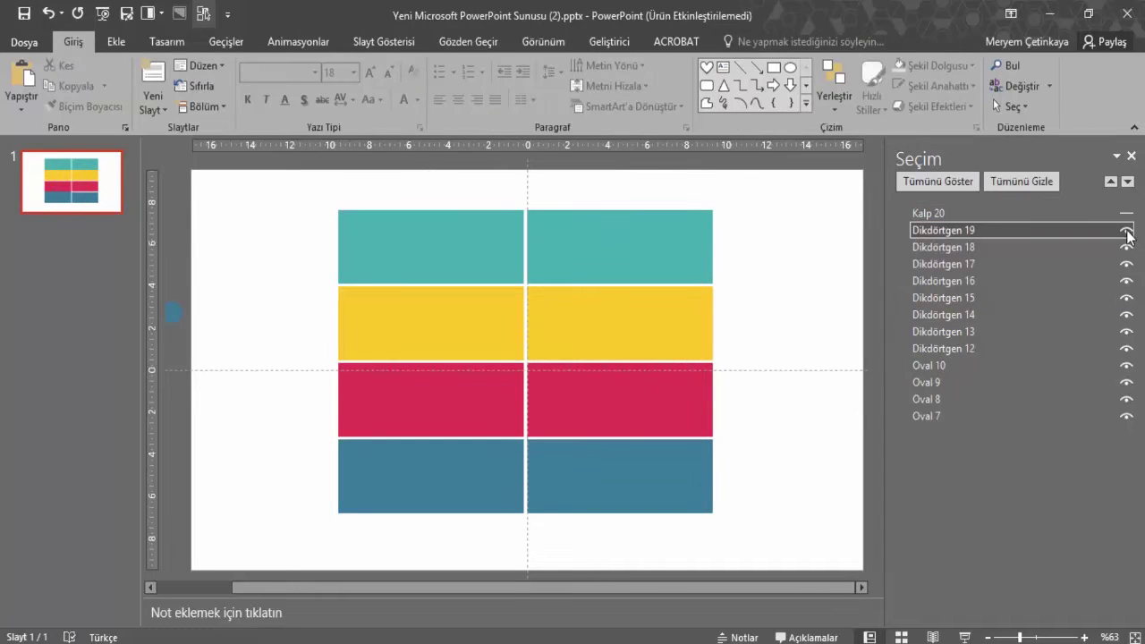
- Hide six rectangles in the Selection Pane, then restore every shape with Tümünü Göster
{"action": "left_click", "coordinate": [1126, 230]}
{"action": "left_click", "coordinate": [1126, 247]}
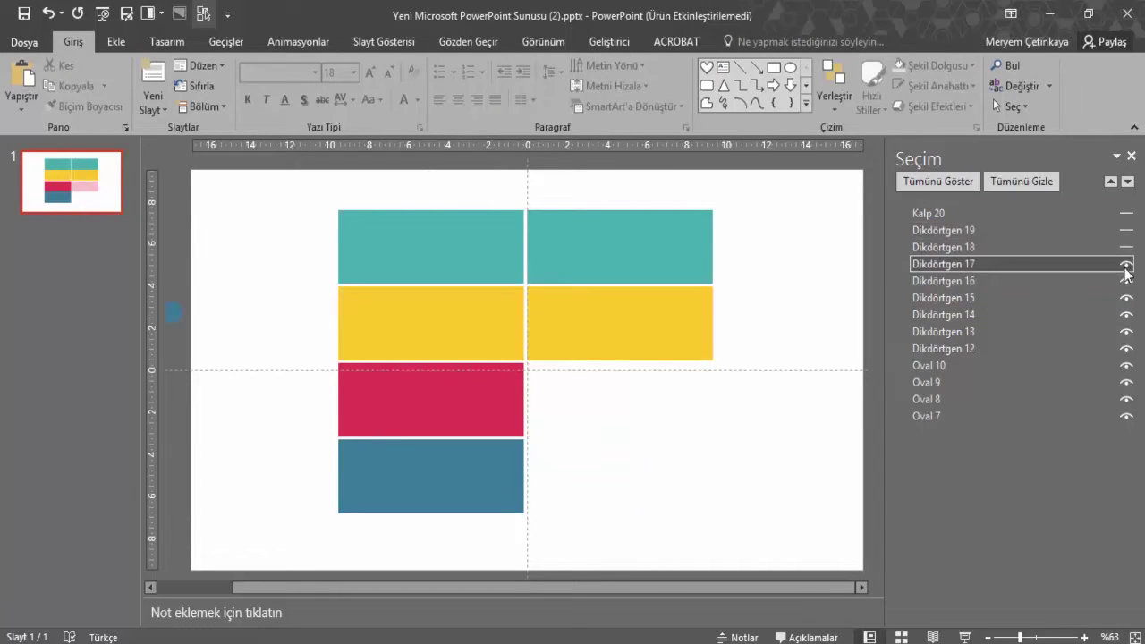
{"action": "left_click", "coordinate": [1126, 264]}
{"action": "left_click", "coordinate": [1125, 281]}
{"action": "left_click", "coordinate": [1125, 298]}
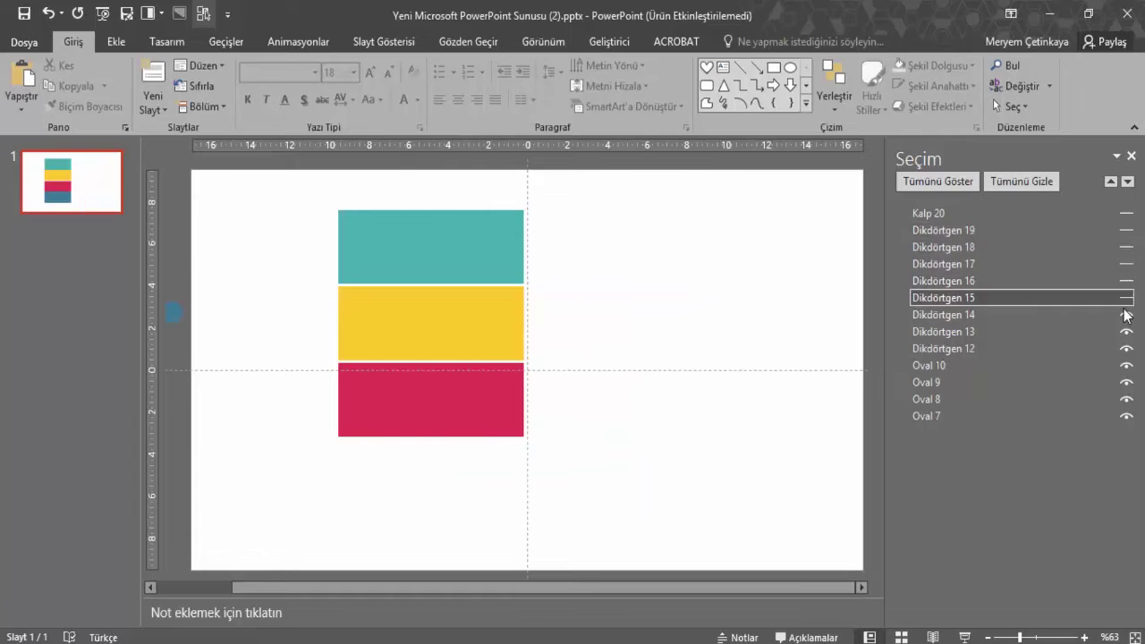
{"action": "left_click", "coordinate": [1126, 314]}
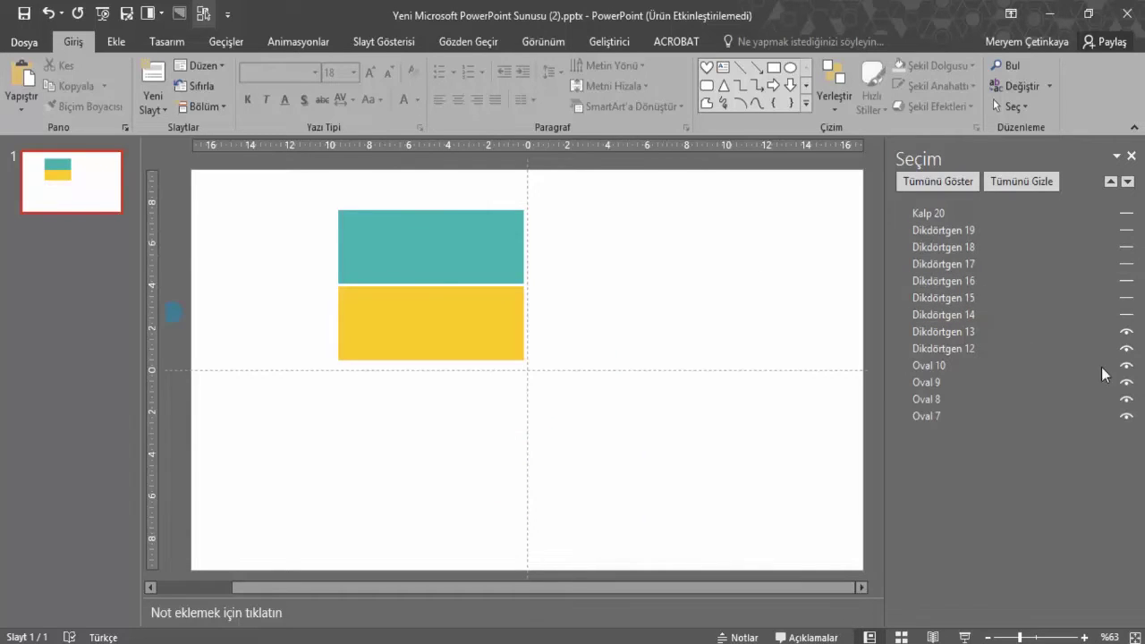
{"action": "left_click", "coordinate": [967, 182]}
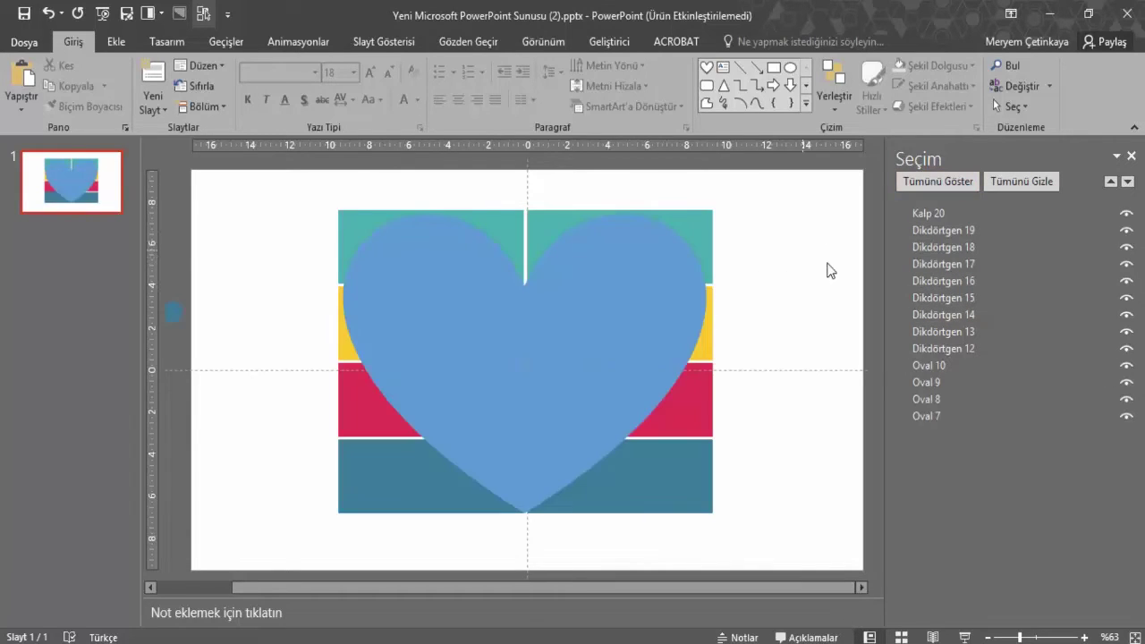
{"action": "left_click", "coordinate": [567, 322]}
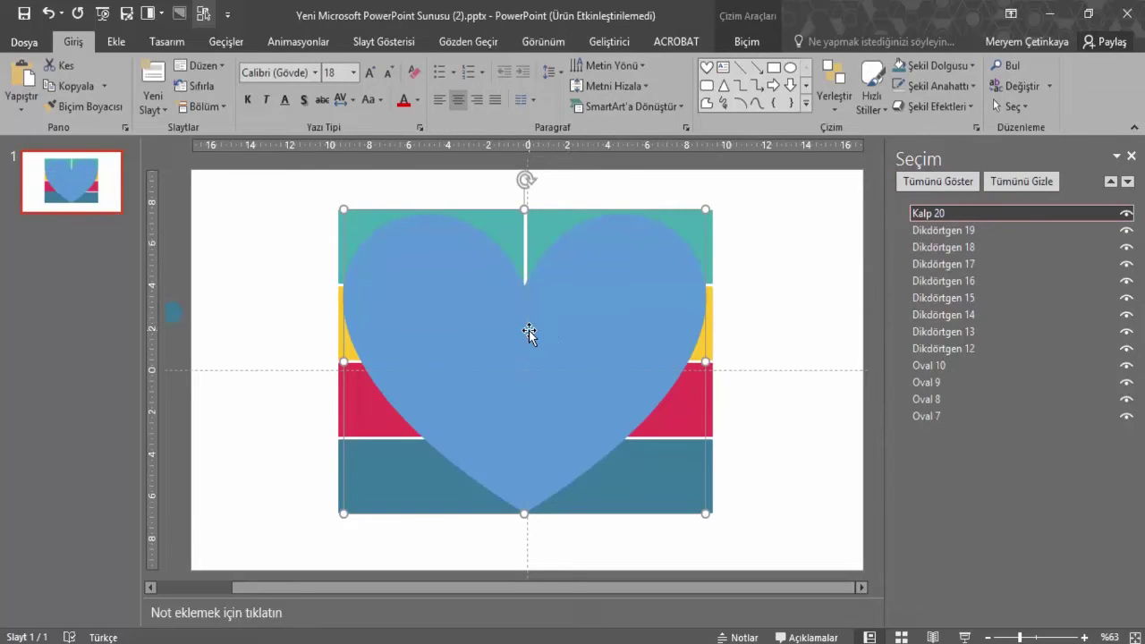
- Intersect the heart with the top-left teal rectangle to form the upper-left lobe
{"action": "left_click", "coordinate": [338, 259], "text": "shift"}
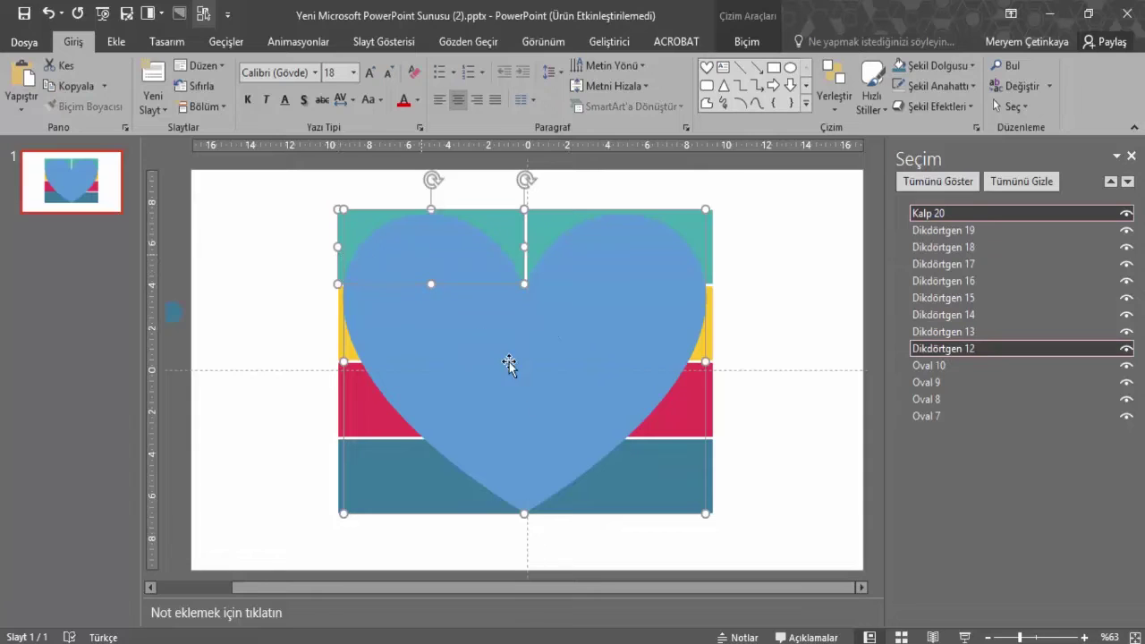
{"action": "left_click", "coordinate": [760, 43]}
{"action": "left_click", "coordinate": [170, 107]}
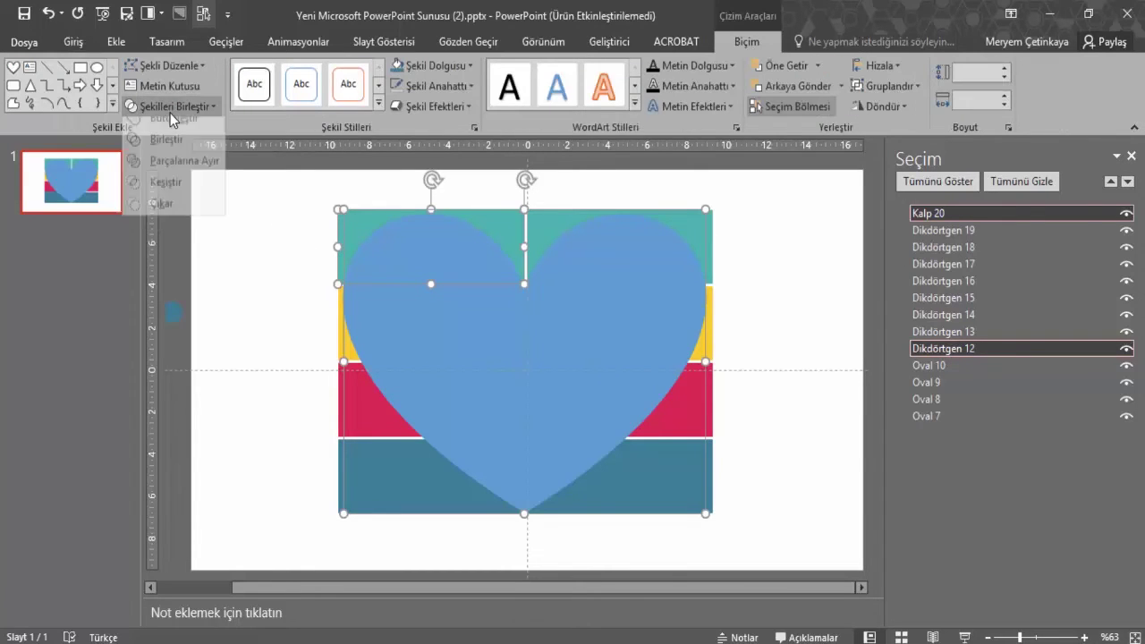
{"action": "left_click", "coordinate": [179, 189]}
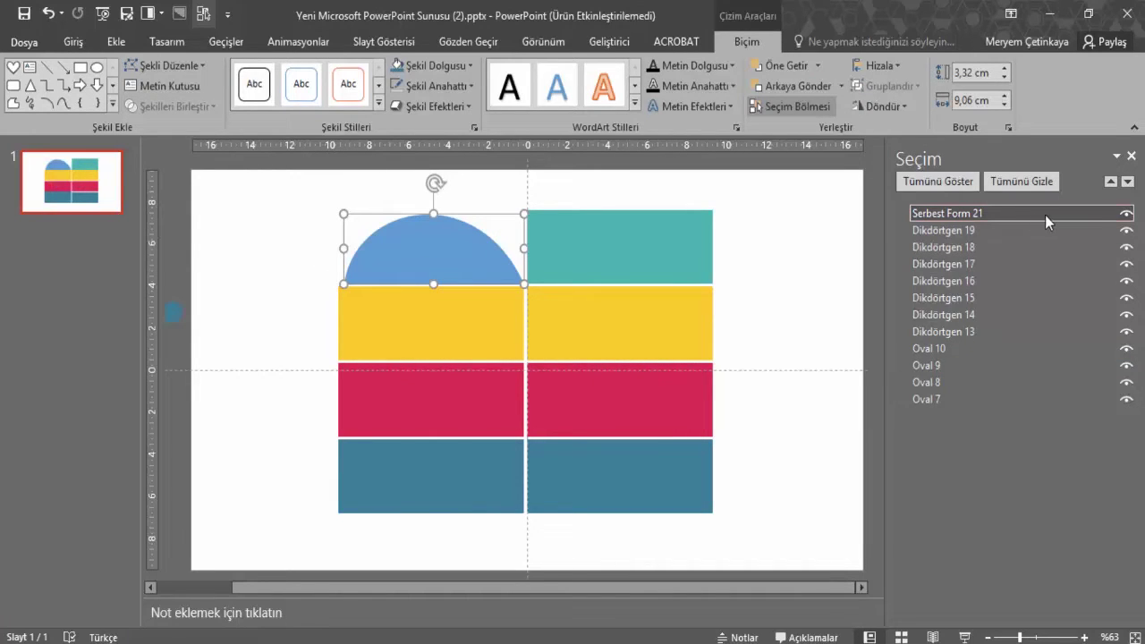
- Paste a new heart copy and intersect it with the left yellow rectangle
{"action": "right_click", "coordinate": [769, 345]}
{"action": "left_click", "coordinate": [793, 376]}
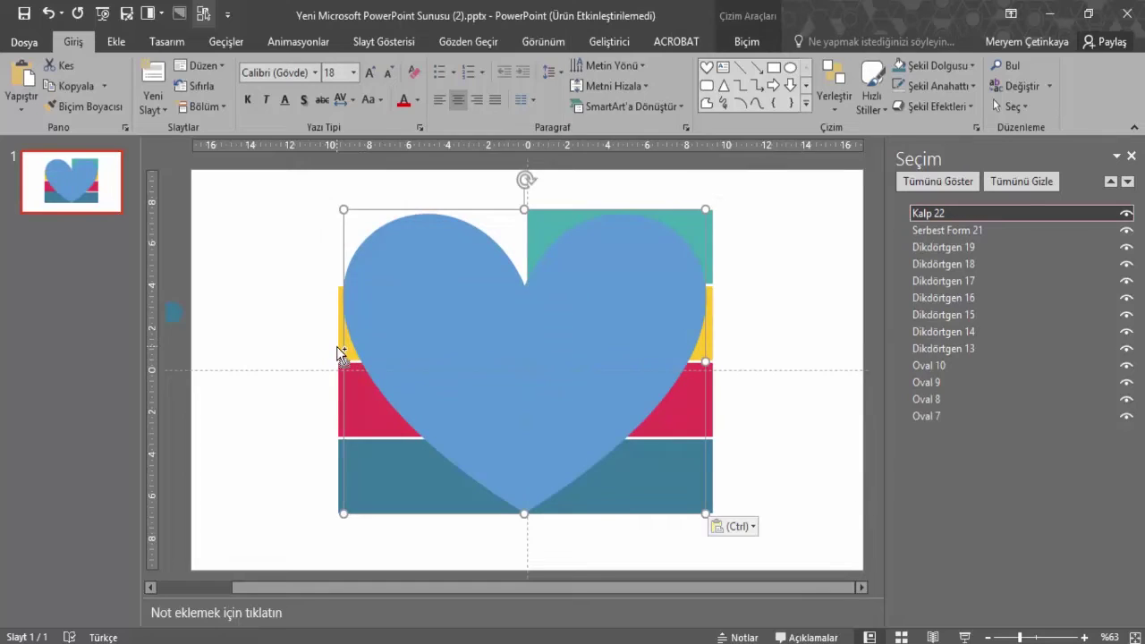
{"action": "left_click", "coordinate": [342, 352], "text": "shift"}
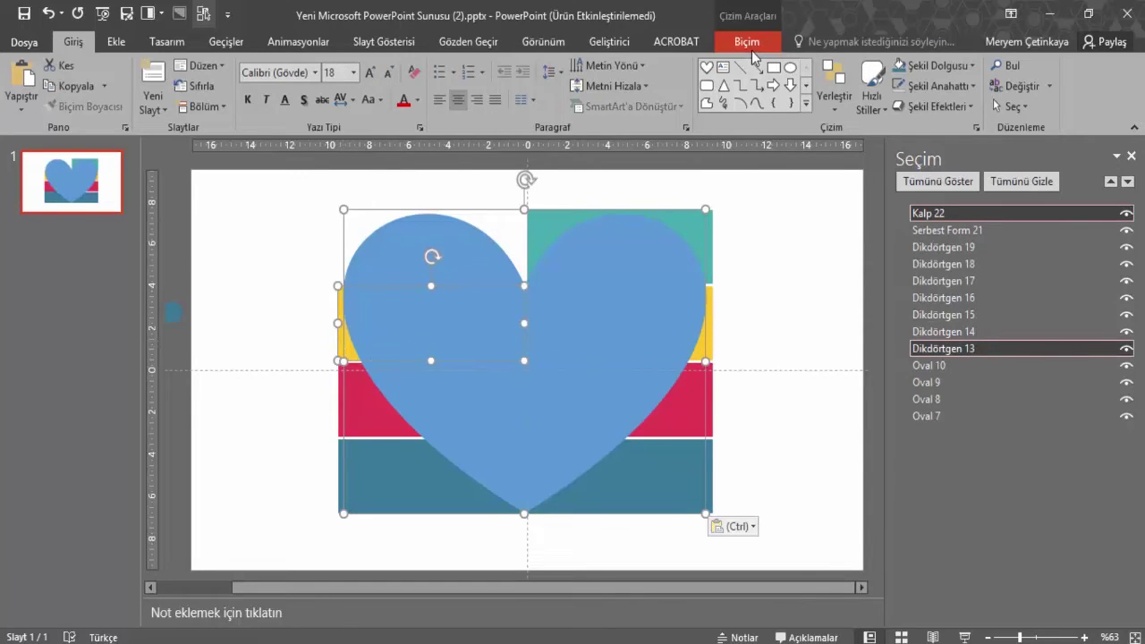
{"action": "left_click", "coordinate": [747, 46]}
{"action": "left_click", "coordinate": [172, 109]}
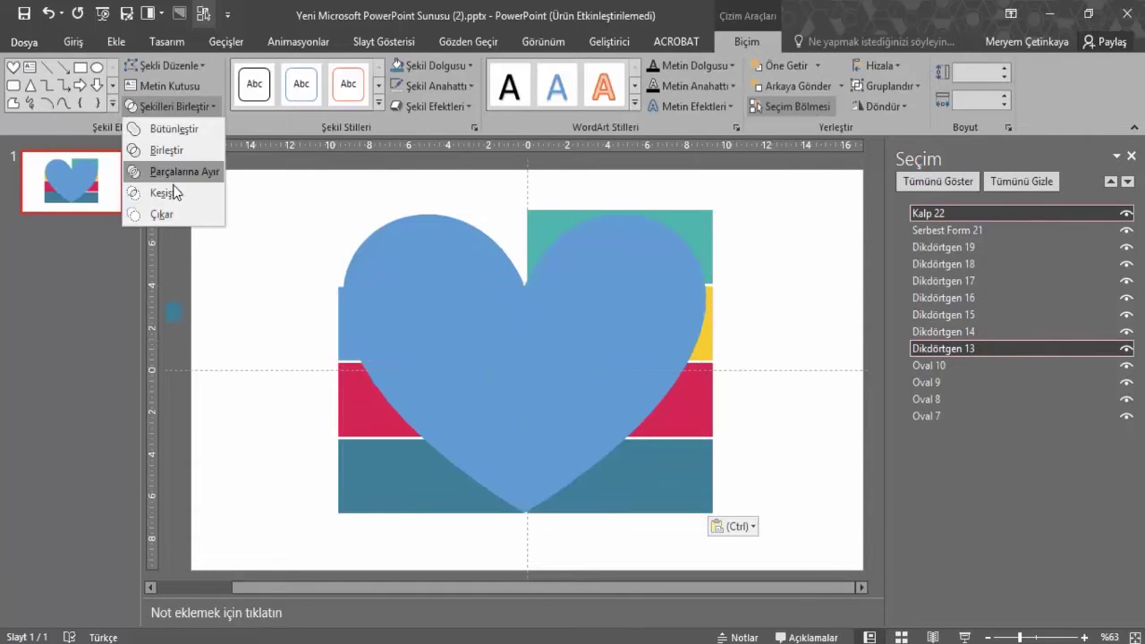
{"action": "left_click", "coordinate": [173, 184]}
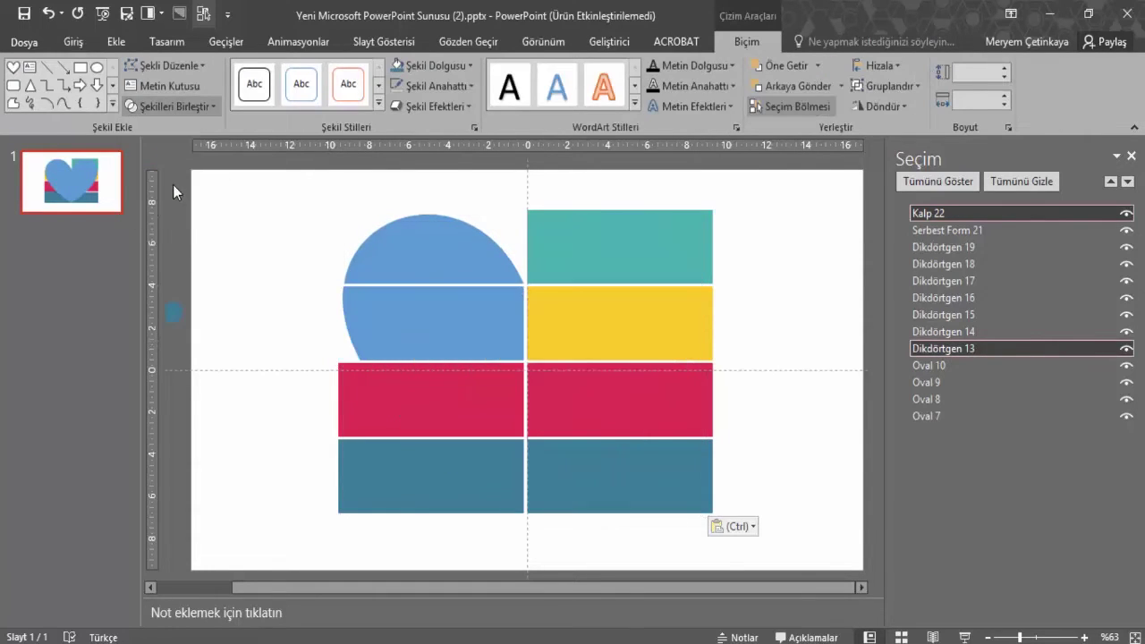
{"action": "left_click", "coordinate": [302, 304]}
{"action": "right_click", "coordinate": [302, 304]}
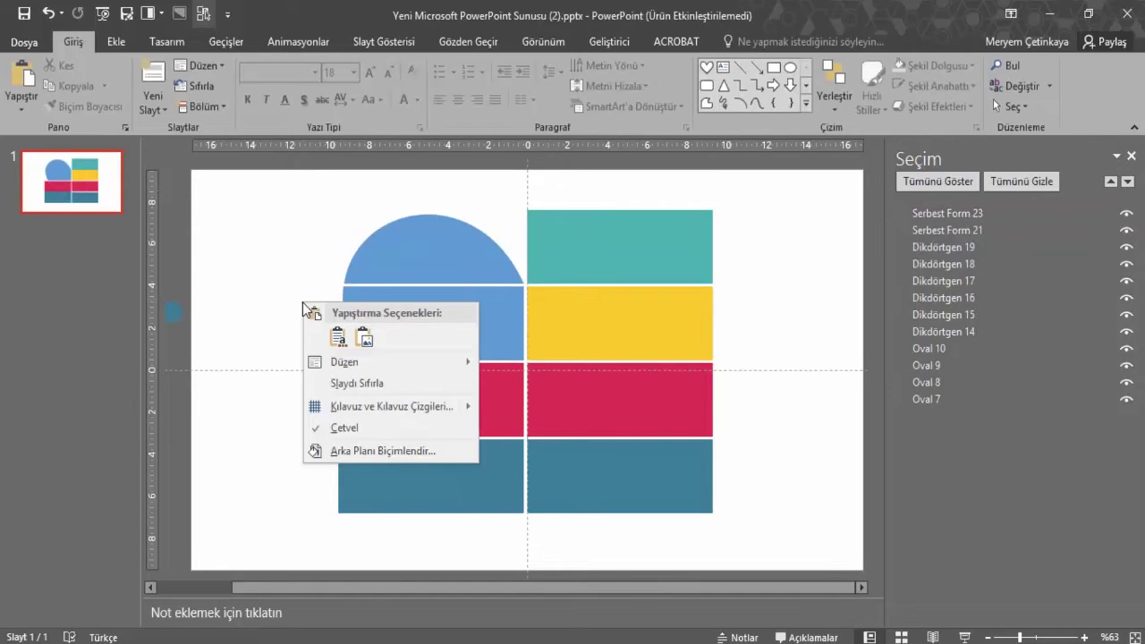
- Paste a heart copy and intersect it with the left red rectangle
{"action": "left_click", "coordinate": [333, 342]}
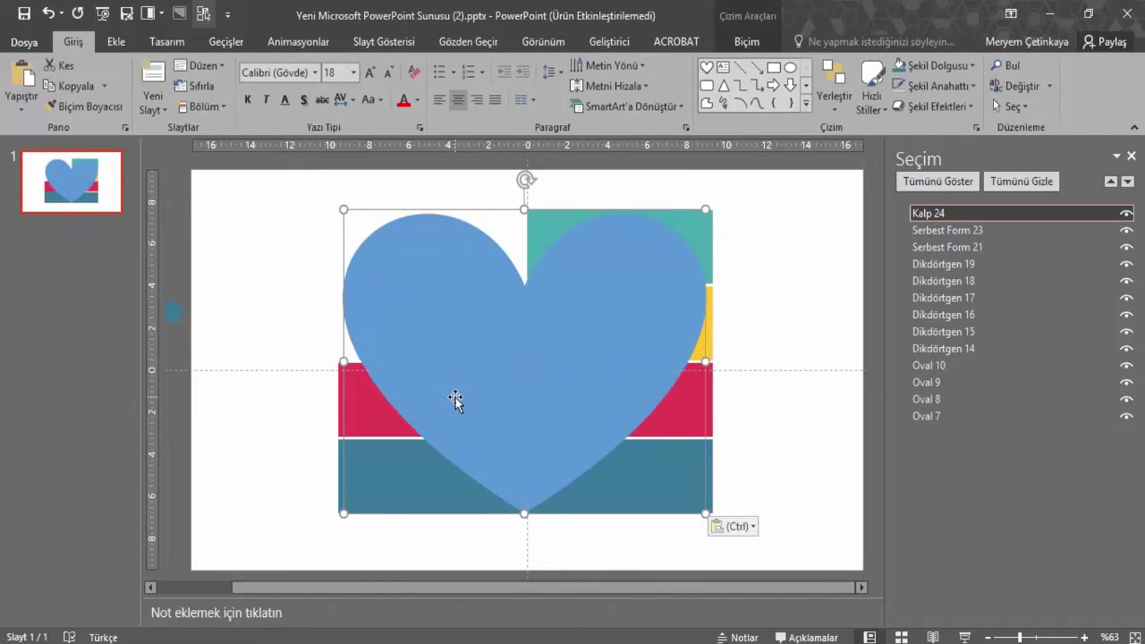
{"action": "left_click", "coordinate": [340, 427], "text": "shift"}
{"action": "left_click", "coordinate": [735, 43]}
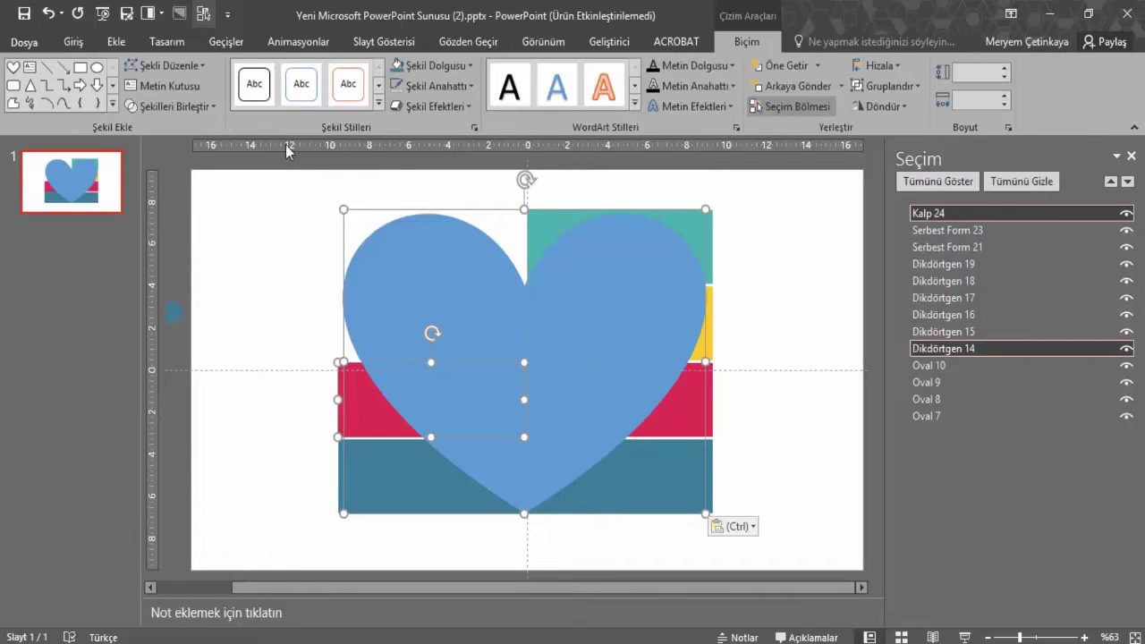
{"action": "left_click", "coordinate": [207, 101]}
{"action": "left_click", "coordinate": [188, 194]}
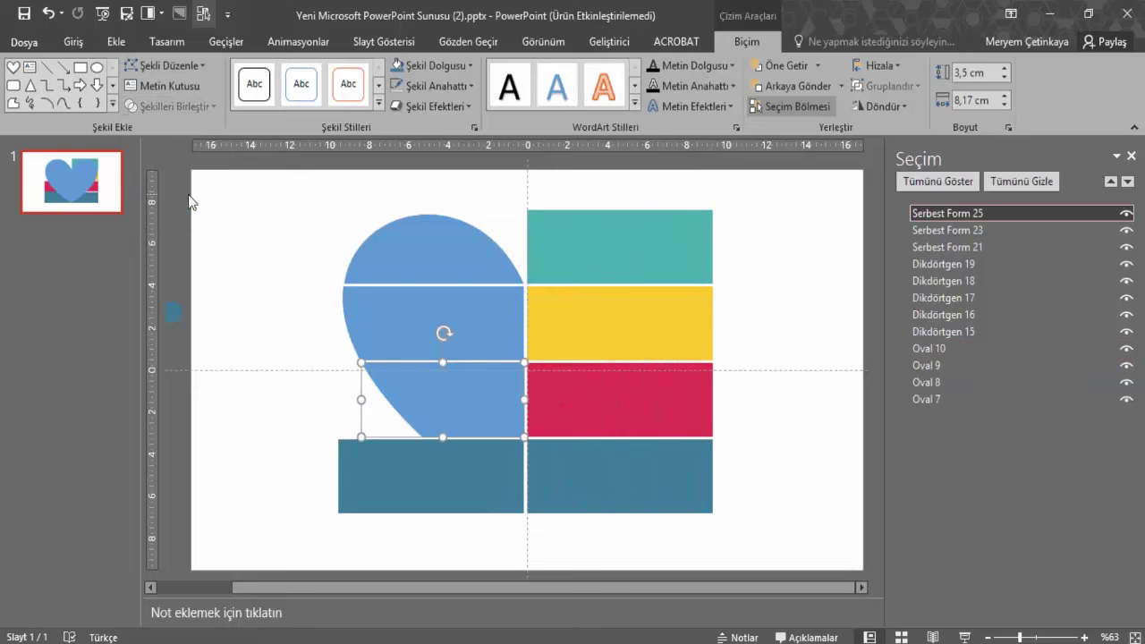
- Paste another heart copy and intersect it with the bottom-left rectangle
{"action": "right_click", "coordinate": [299, 308]}
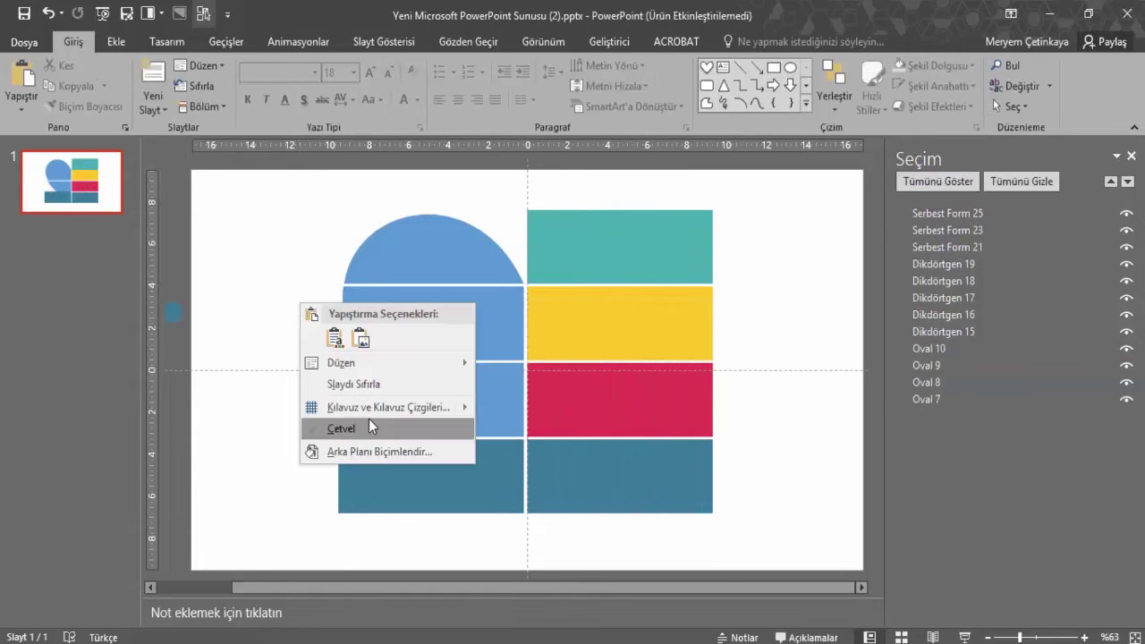
{"action": "left_click", "coordinate": [334, 338]}
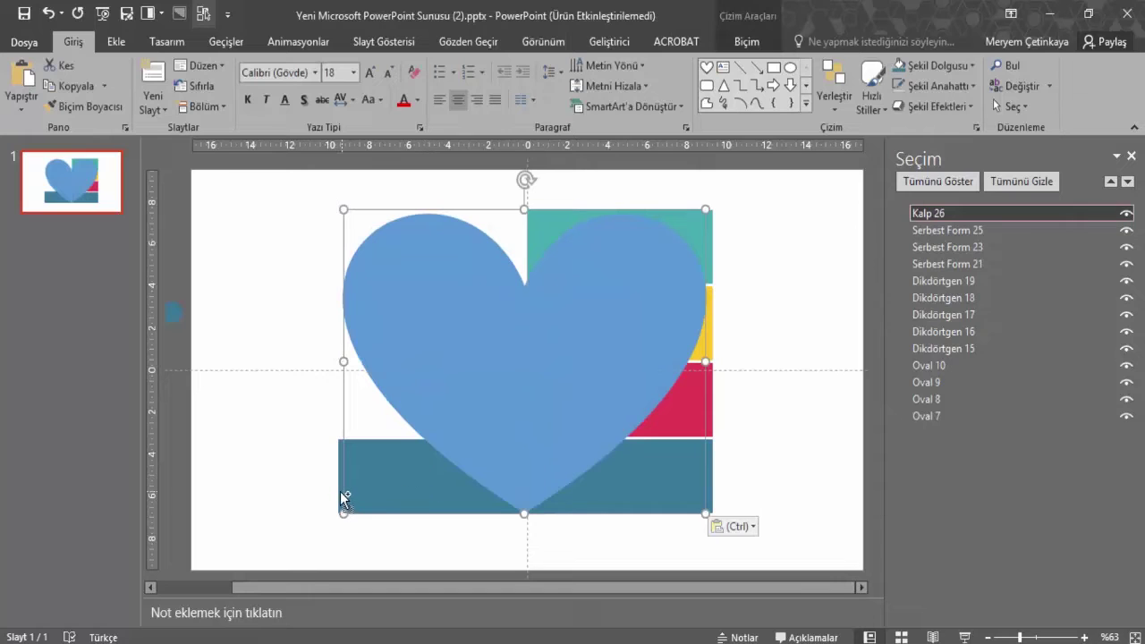
{"action": "left_click", "coordinate": [338, 489], "text": "shift"}
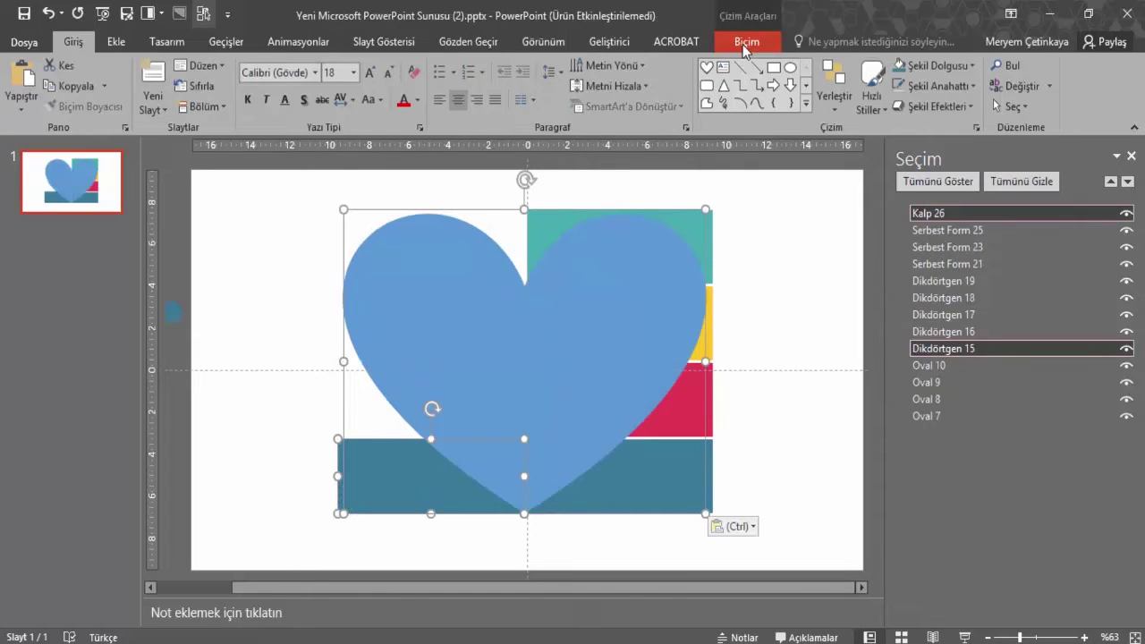
{"action": "left_click", "coordinate": [739, 49]}
{"action": "left_click", "coordinate": [169, 105]}
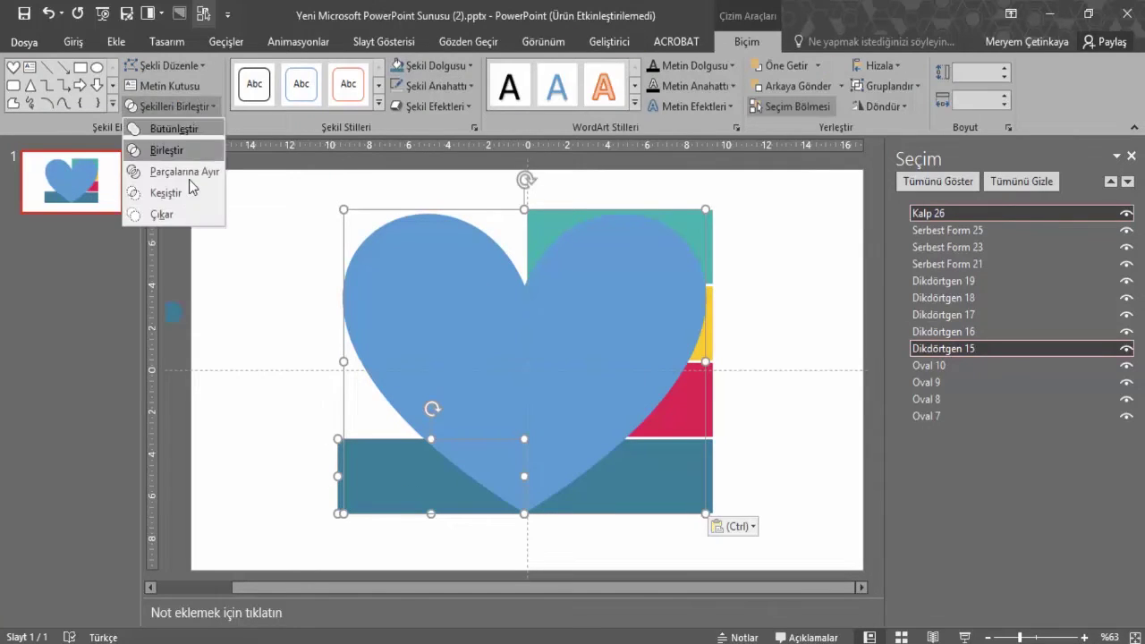
{"action": "left_click", "coordinate": [183, 195]}
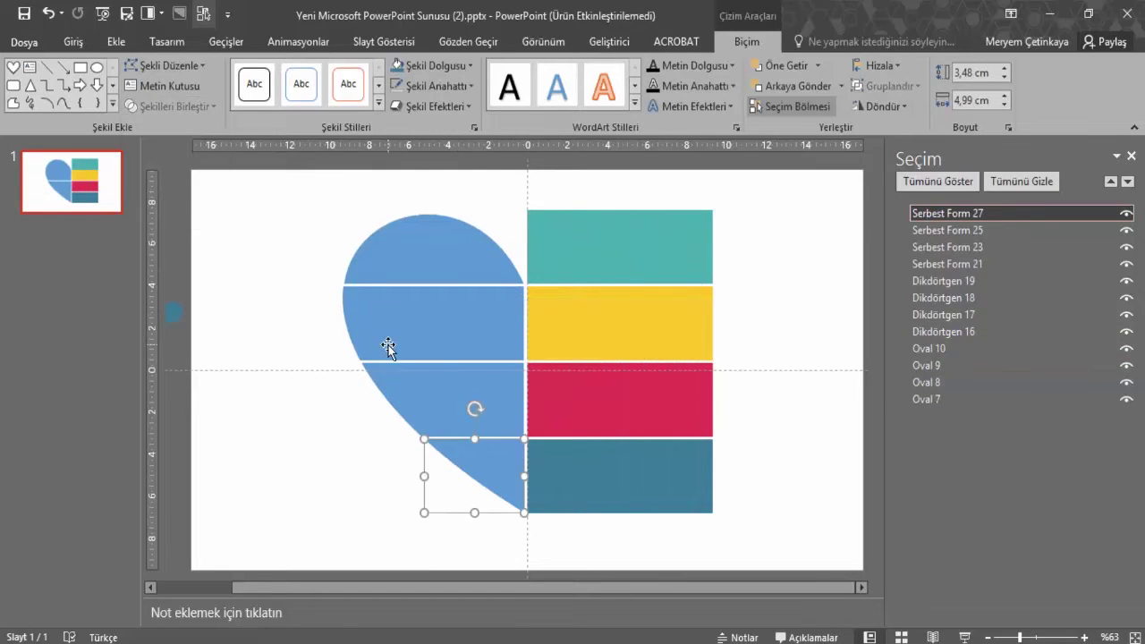
- Paste a heart copy and combine it with the top-right teal rectangle into the right lobe
{"action": "right_click", "coordinate": [304, 360]}
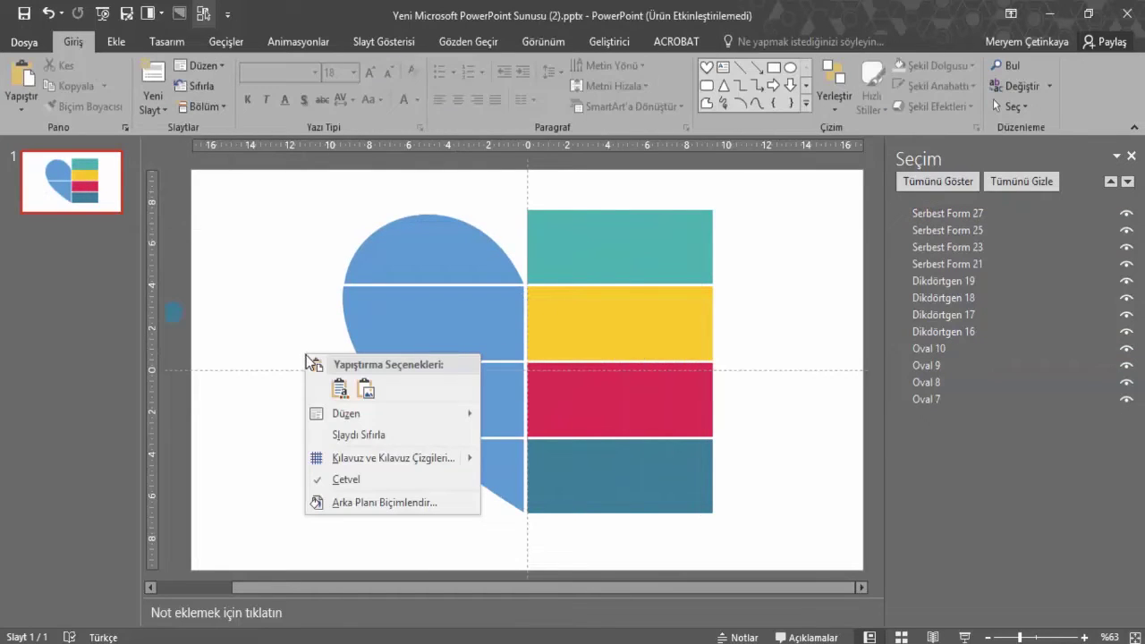
{"action": "left_click", "coordinate": [338, 391]}
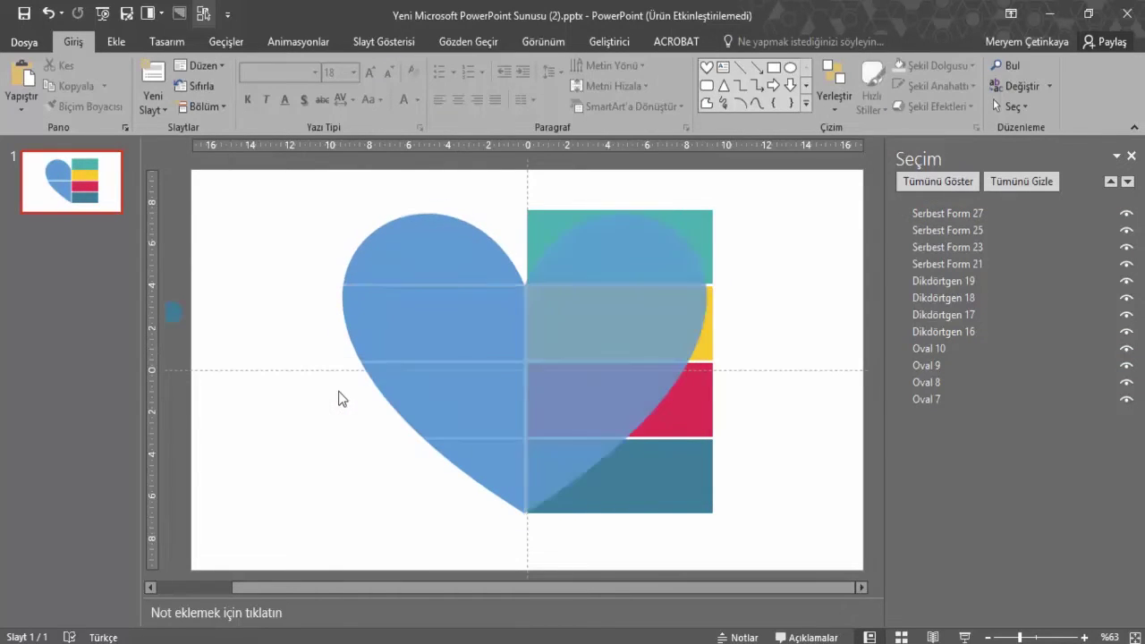
{"action": "left_click", "coordinate": [713, 248], "text": "ctrl"}
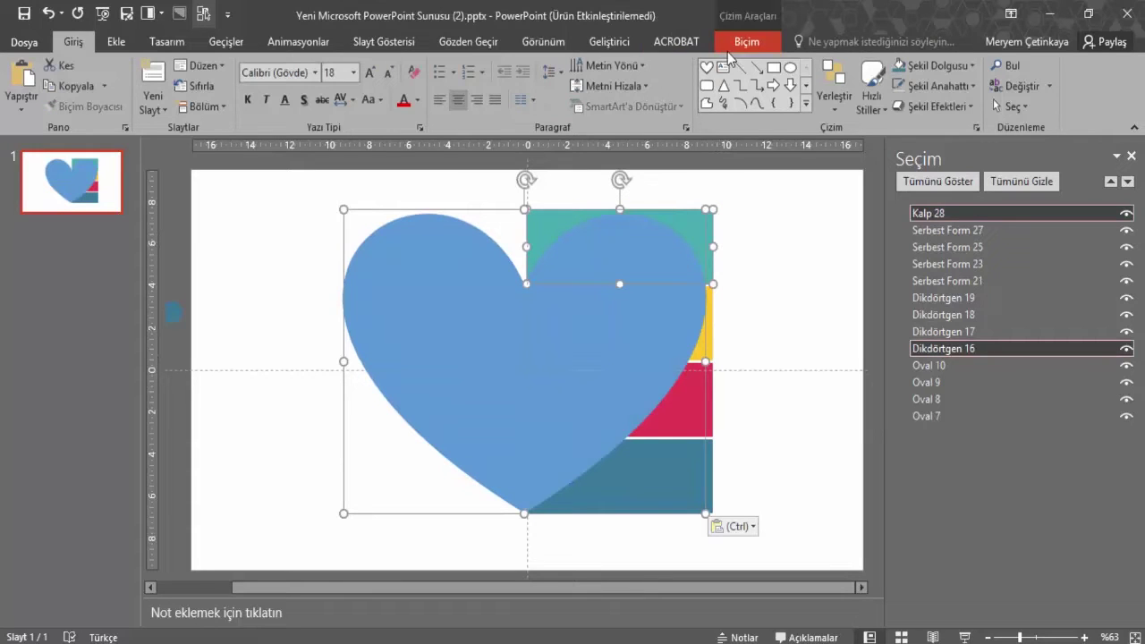
{"action": "left_click", "coordinate": [746, 42]}
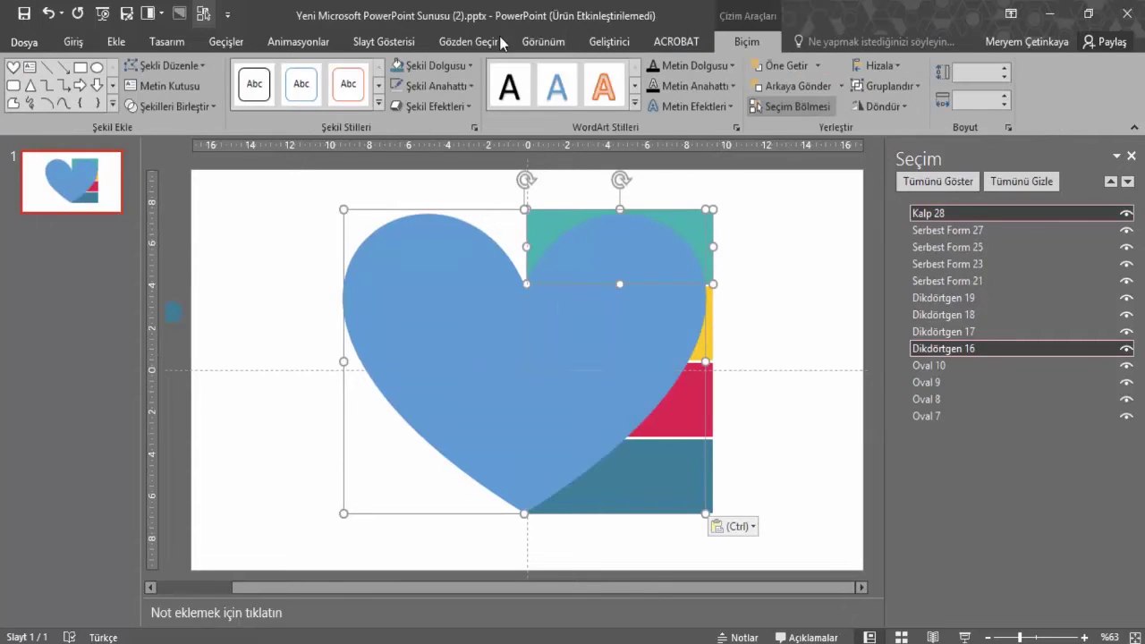
{"action": "left_click", "coordinate": [166, 104]}
{"action": "left_click", "coordinate": [165, 168]}
- Paste a heart copy and intersect it with the right yellow rectangle to cut that piece
{"action": "left_click", "coordinate": [265, 261]}
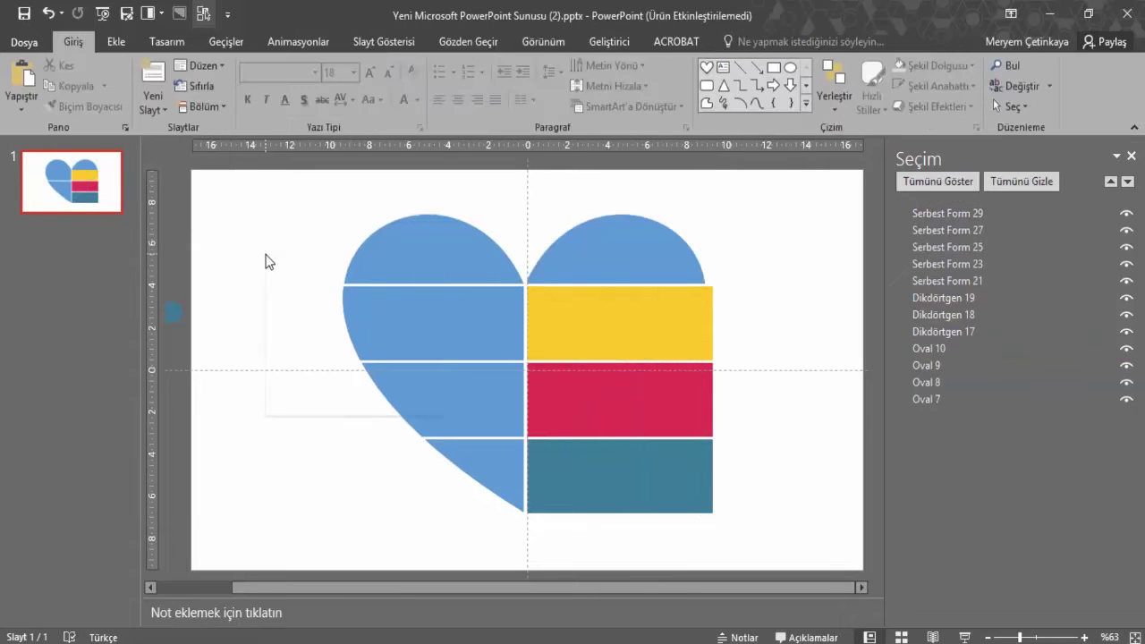
{"action": "right_click", "coordinate": [265, 260]}
{"action": "left_click", "coordinate": [293, 288]}
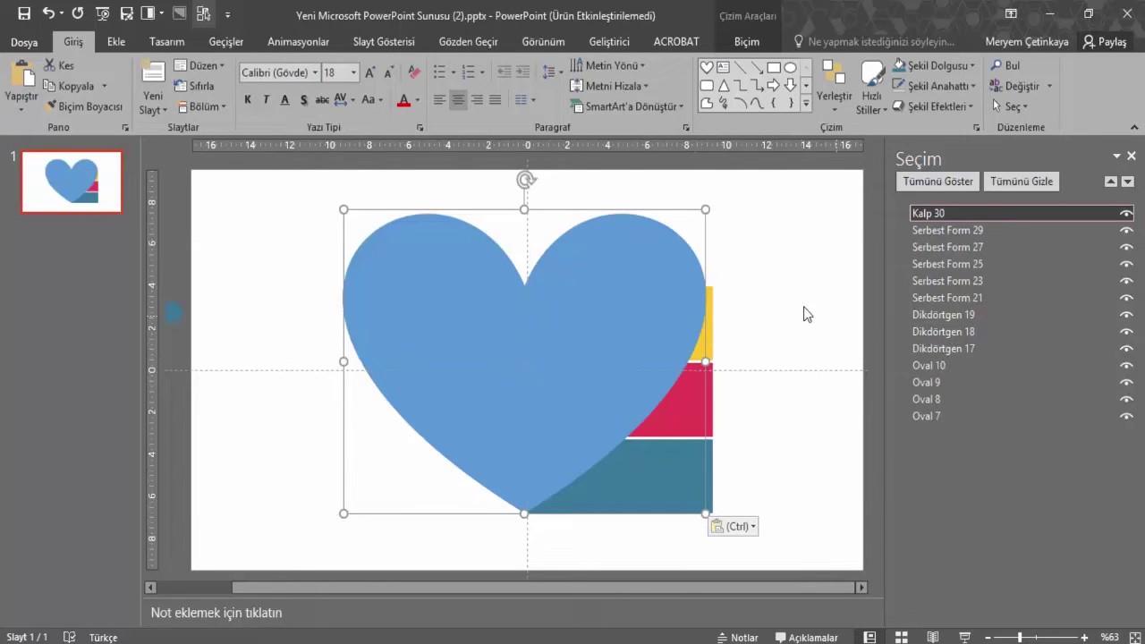
{"action": "left_click", "coordinate": [707, 333], "text": "shift"}
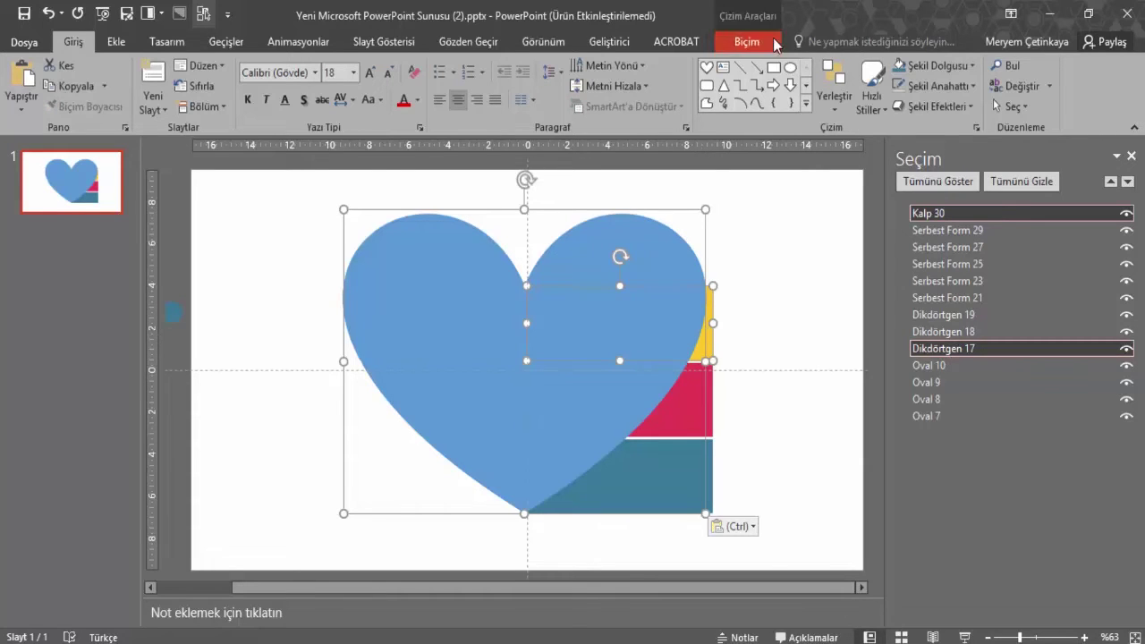
{"action": "left_click", "coordinate": [767, 42]}
{"action": "left_click", "coordinate": [190, 107]}
{"action": "left_click", "coordinate": [165, 174]}
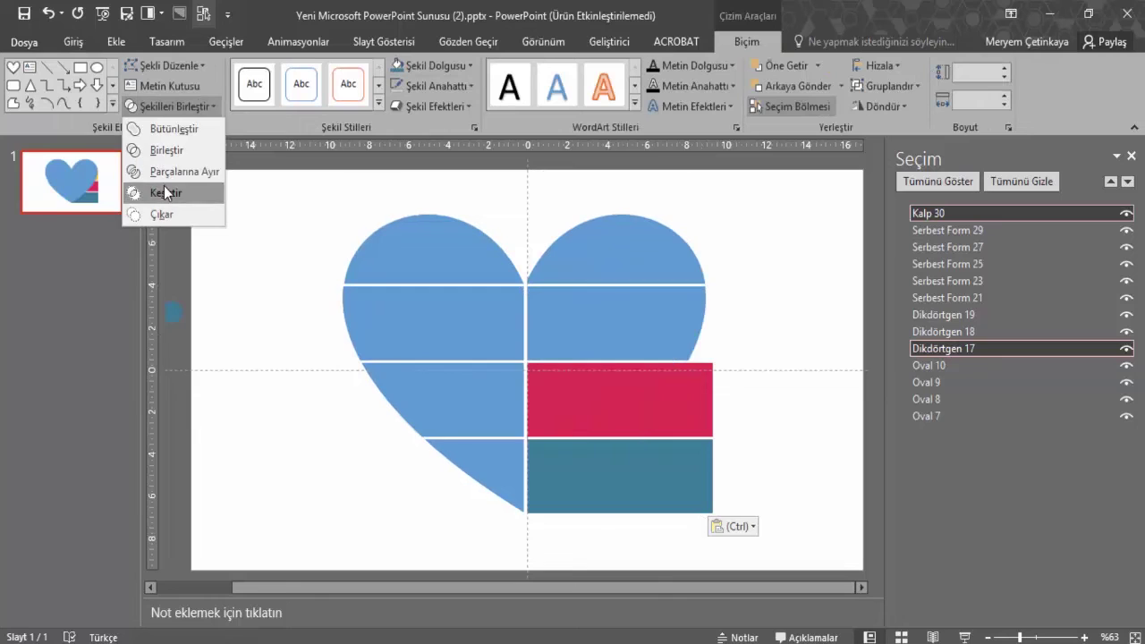
- Paste another heart copy and intersect it with the right red rectangle
{"action": "right_click", "coordinate": [302, 315]}
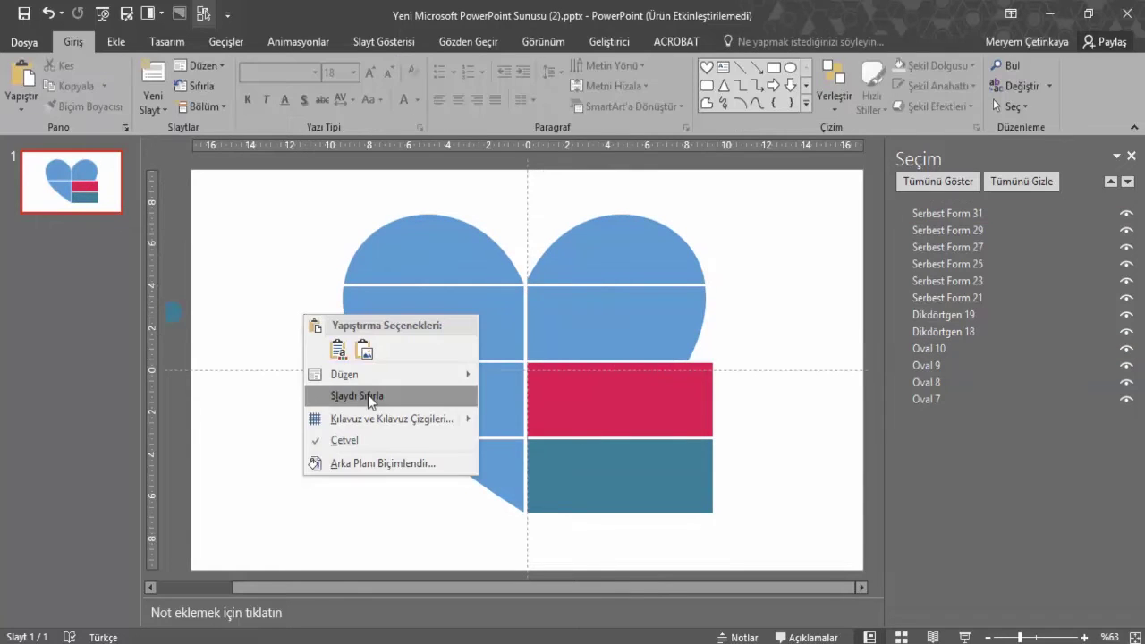
{"action": "left_click", "coordinate": [338, 350]}
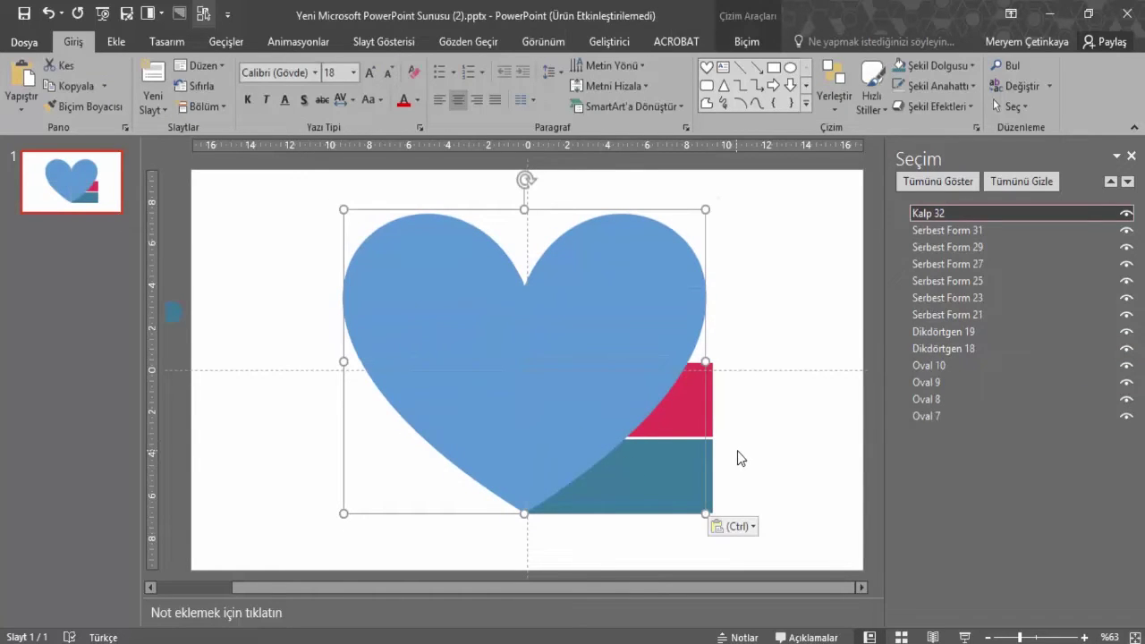
{"action": "left_click", "coordinate": [714, 428], "text": "shift"}
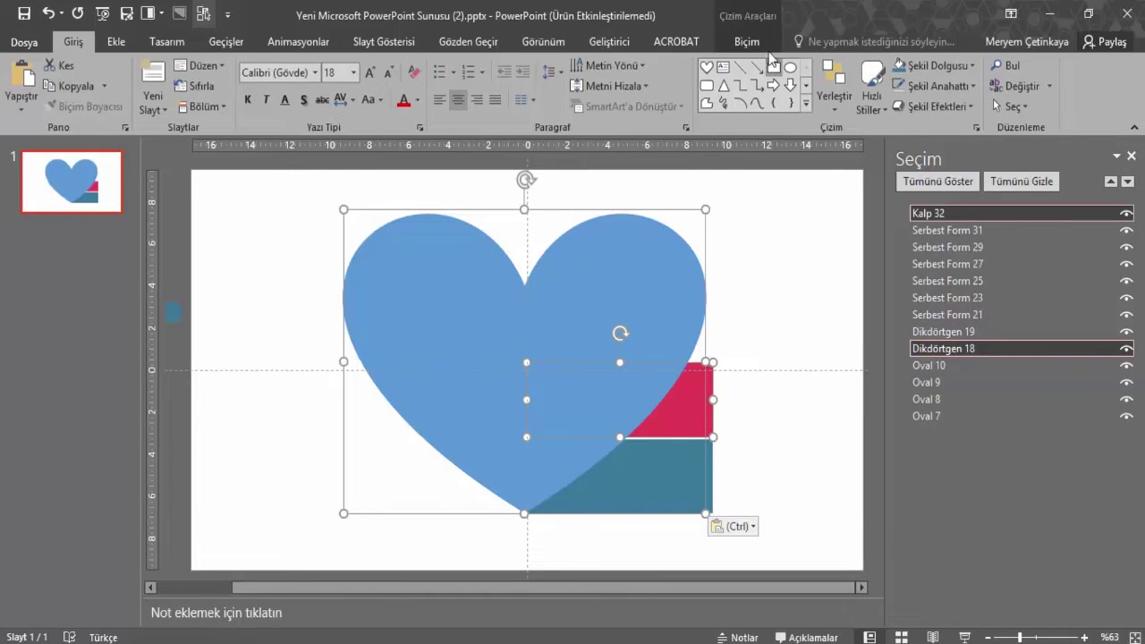
{"action": "left_click", "coordinate": [747, 41]}
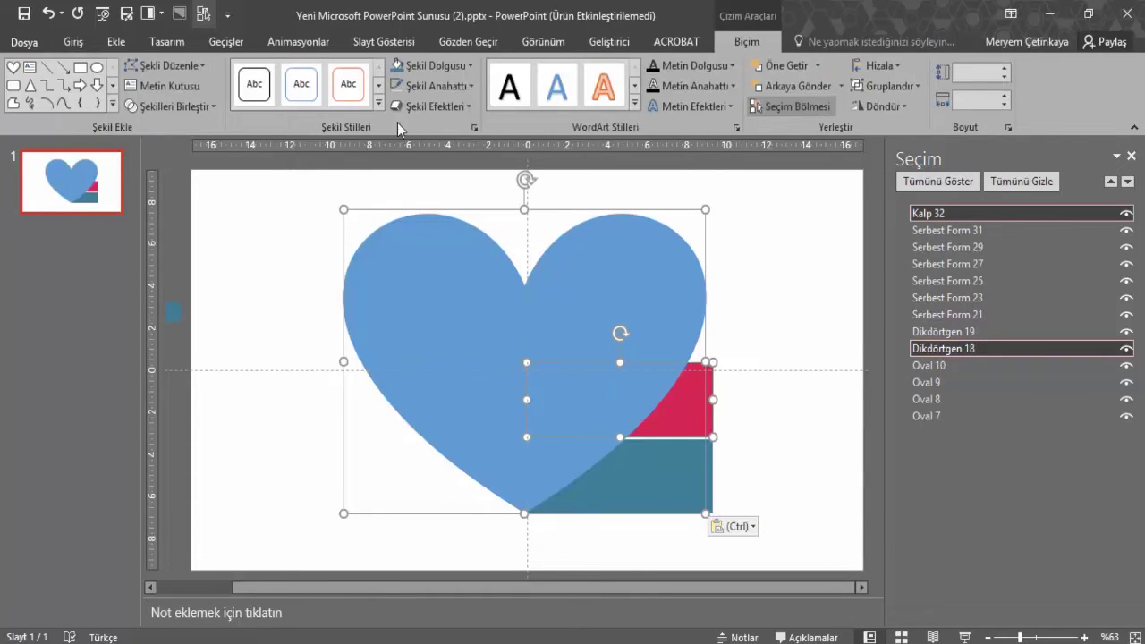
{"action": "left_click", "coordinate": [196, 107]}
{"action": "left_click", "coordinate": [174, 179]}
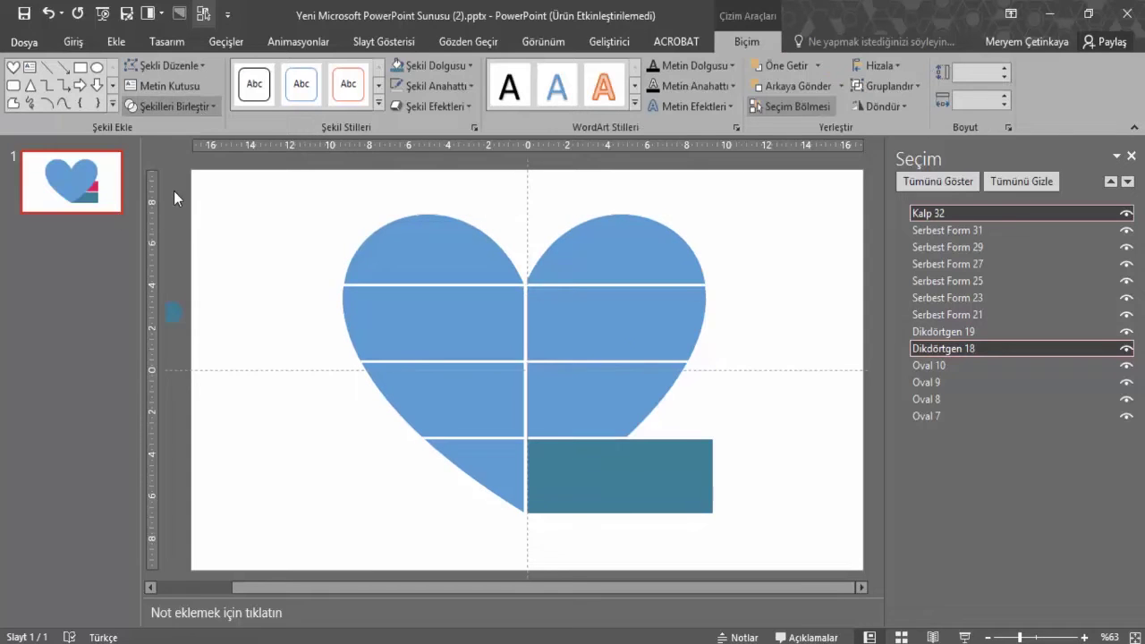
- Paste a final heart copy and intersect it with the bottom-right teal rectangle
{"action": "right_click", "coordinate": [273, 309]}
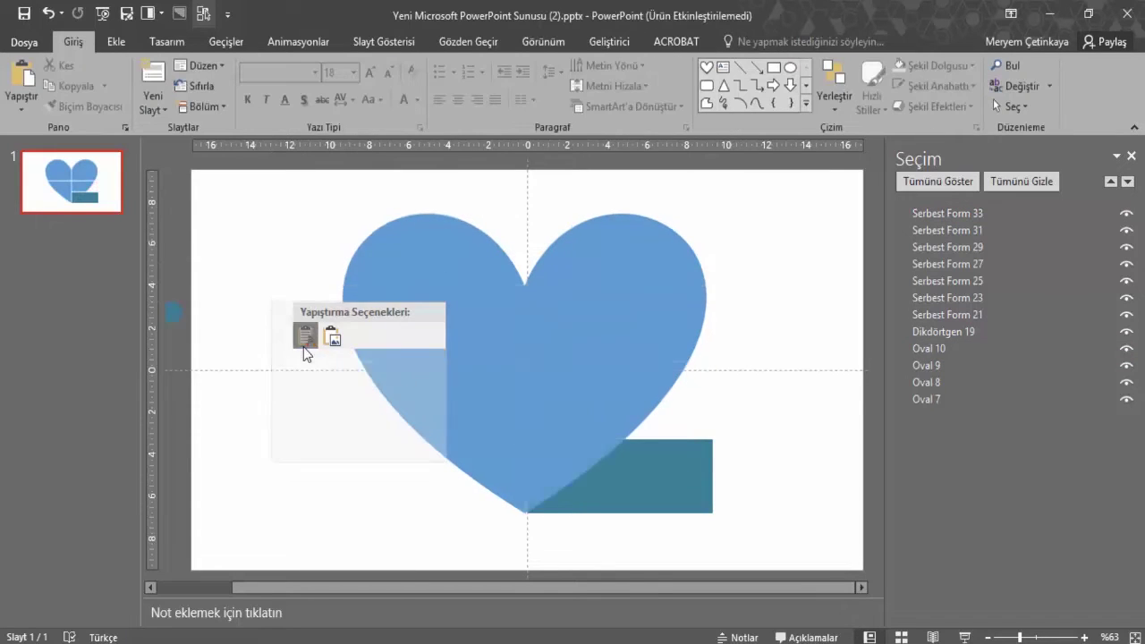
{"action": "left_click", "coordinate": [305, 336]}
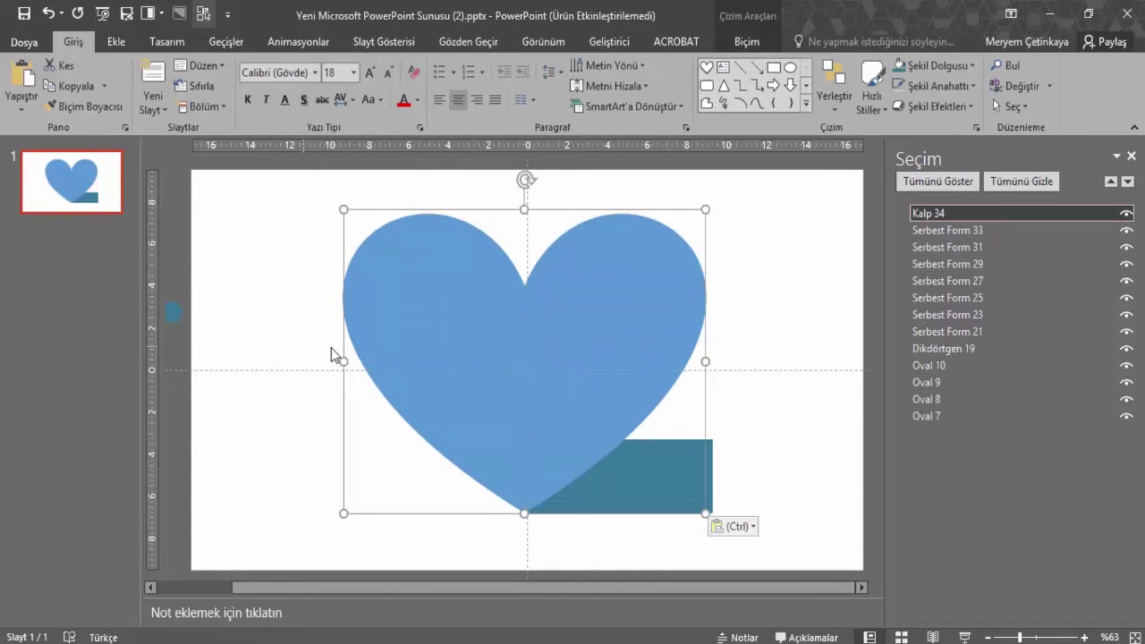
{"action": "left_click", "coordinate": [711, 484], "text": "shift"}
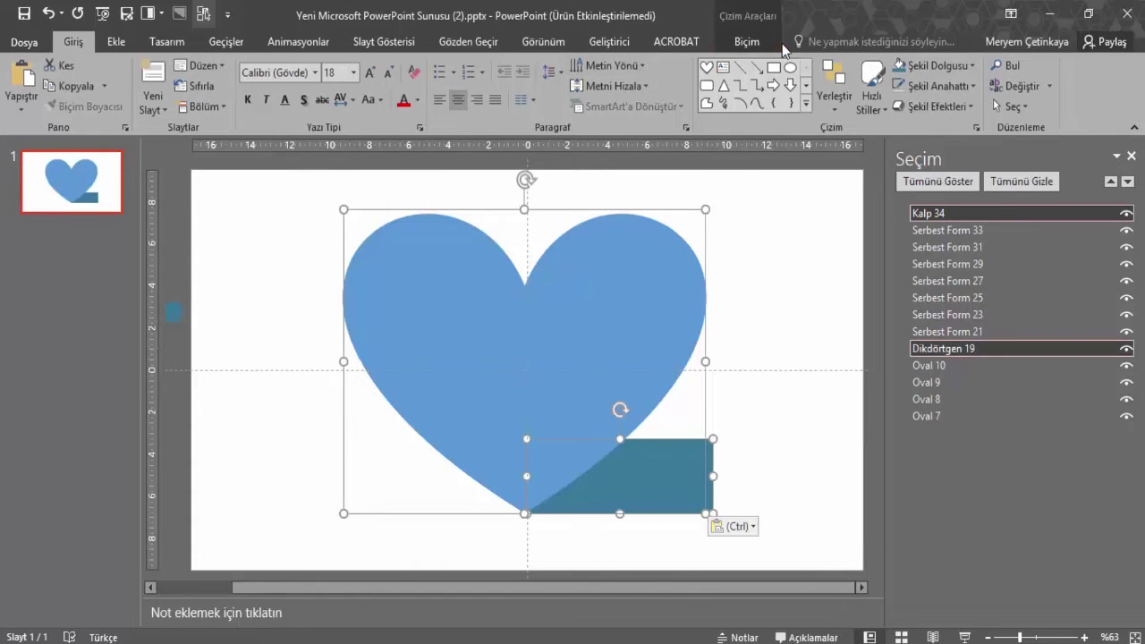
{"action": "left_click", "coordinate": [766, 43]}
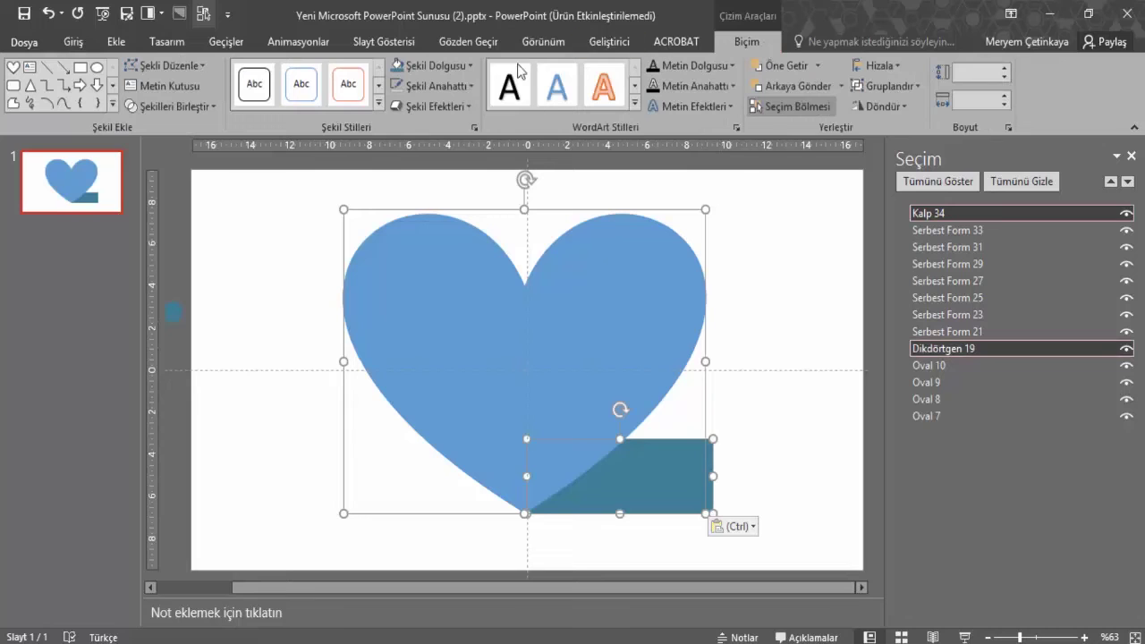
{"action": "left_click", "coordinate": [173, 100]}
{"action": "left_click", "coordinate": [173, 201]}
- Pull several heart pieces apart to check the split, then undo the test moves
{"action": "left_click", "coordinate": [236, 280]}
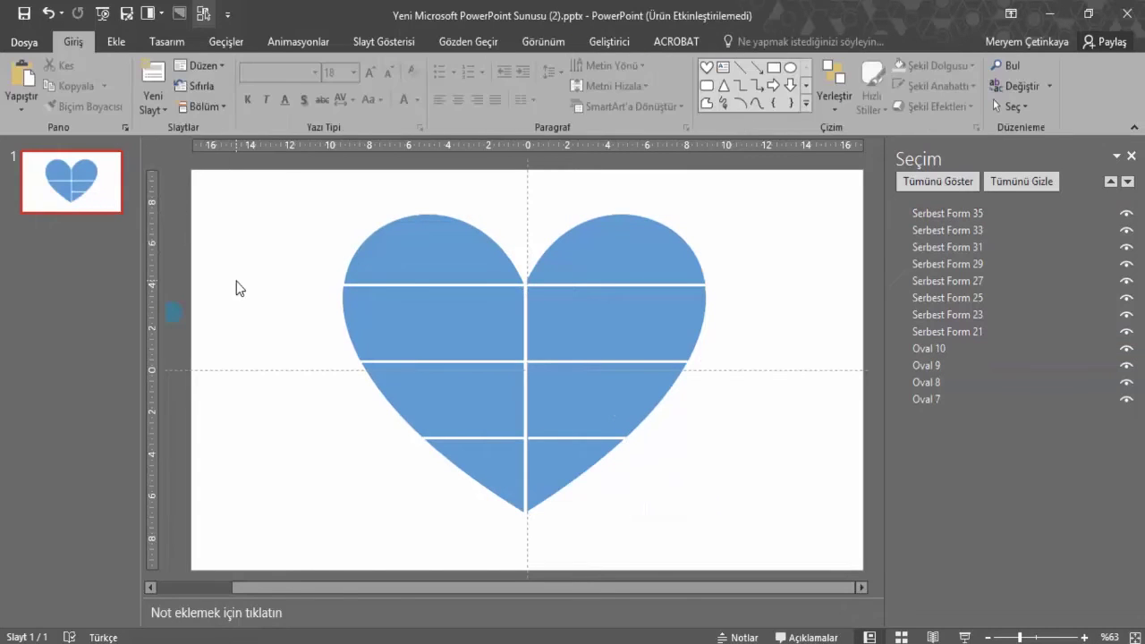
{"action": "left_click_drag", "start_coordinate": [436, 256], "coordinate": [340, 161]}
{"action": "left_click_drag", "start_coordinate": [579, 337], "coordinate": [742, 397]}
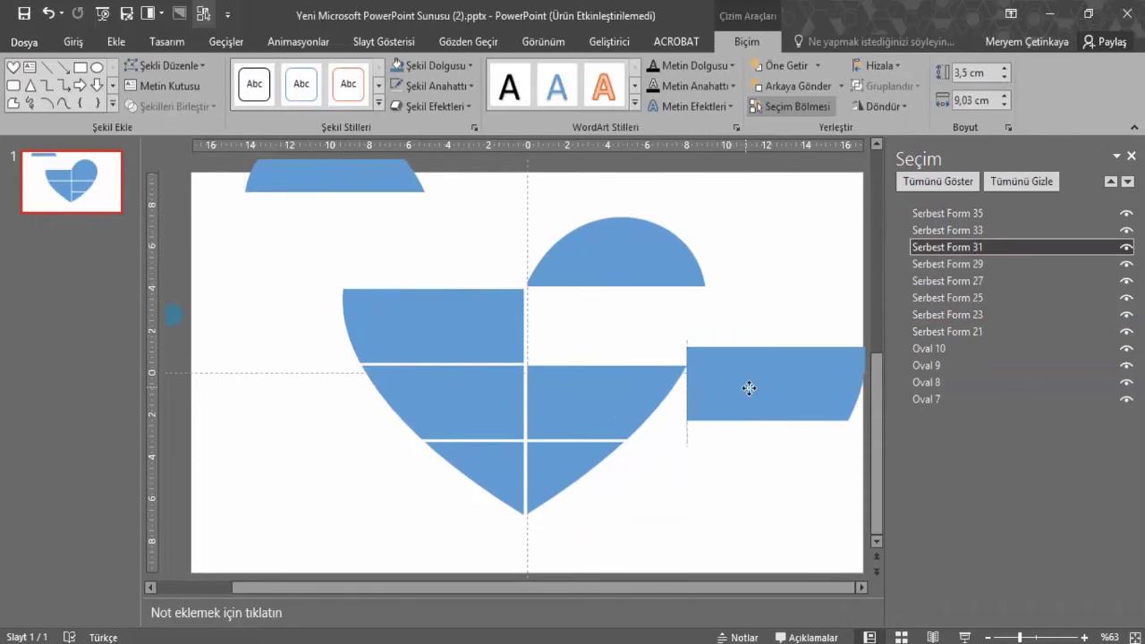
{"action": "left_click_drag", "start_coordinate": [605, 388], "coordinate": [640, 455]}
{"action": "key", "text": "ctrl+z"}
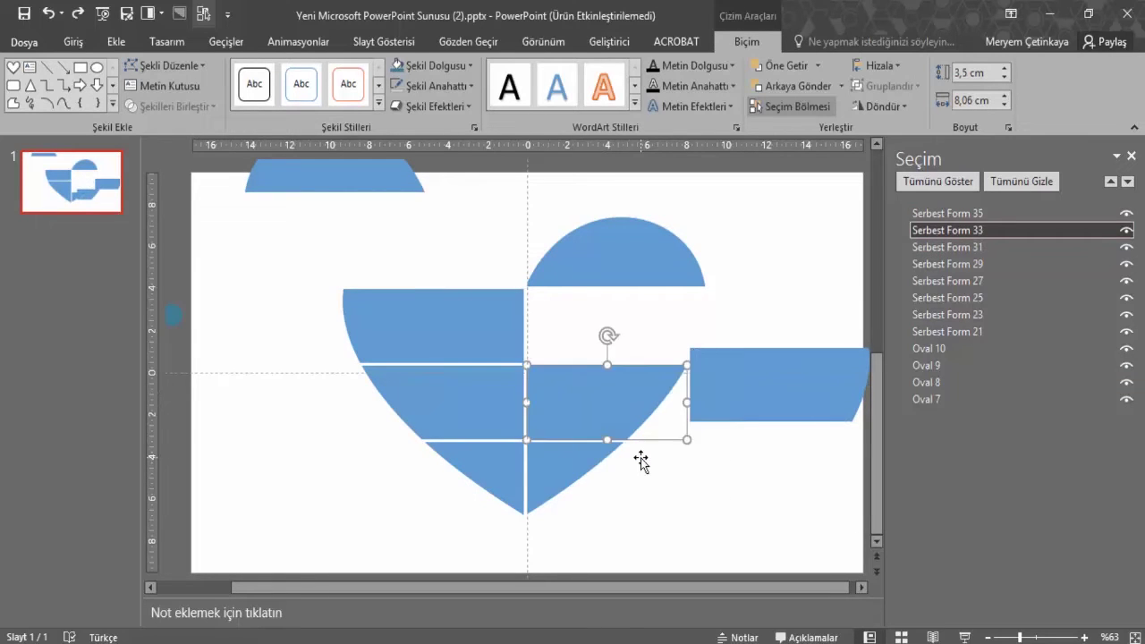
{"action": "key", "text": "ctrl+z"}
{"action": "key", "text": "ctrl+z"}
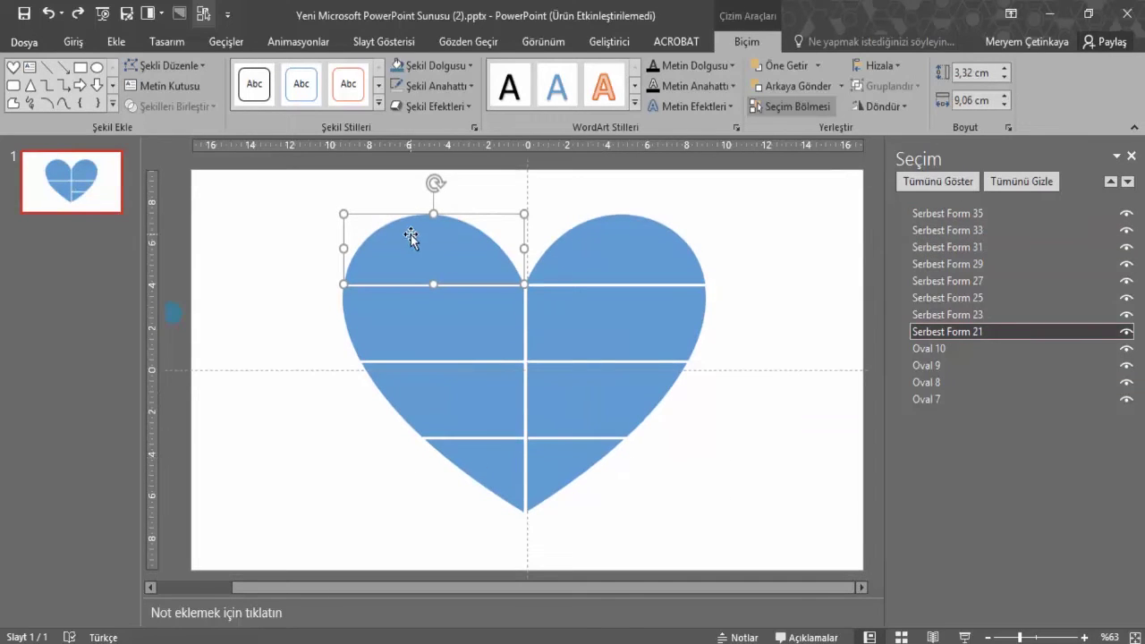
- Fill both top-row heart pieces with teal
{"action": "left_click", "coordinate": [467, 67]}
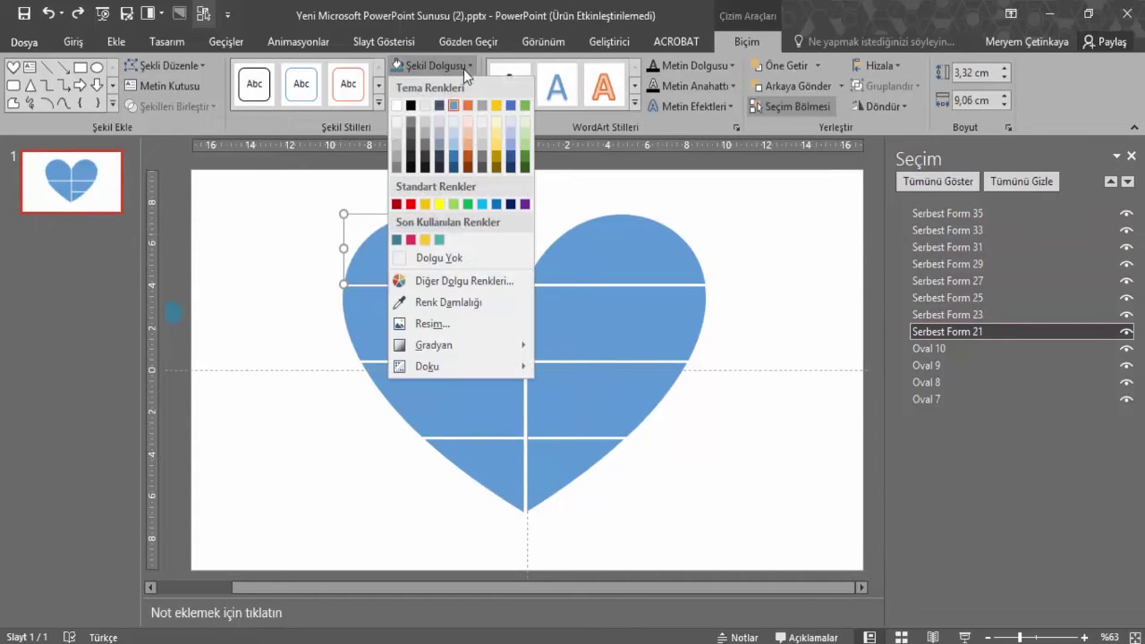
{"action": "left_click", "coordinate": [440, 239]}
{"action": "left_click", "coordinate": [605, 264]}
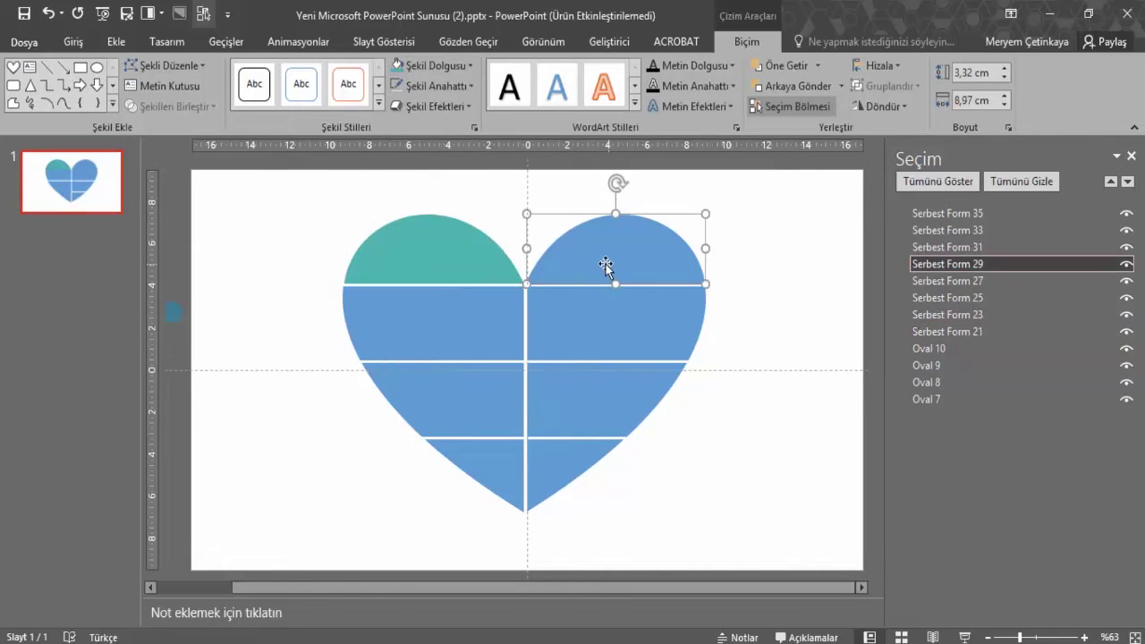
{"action": "left_click", "coordinate": [467, 66]}
{"action": "left_click", "coordinate": [395, 236]}
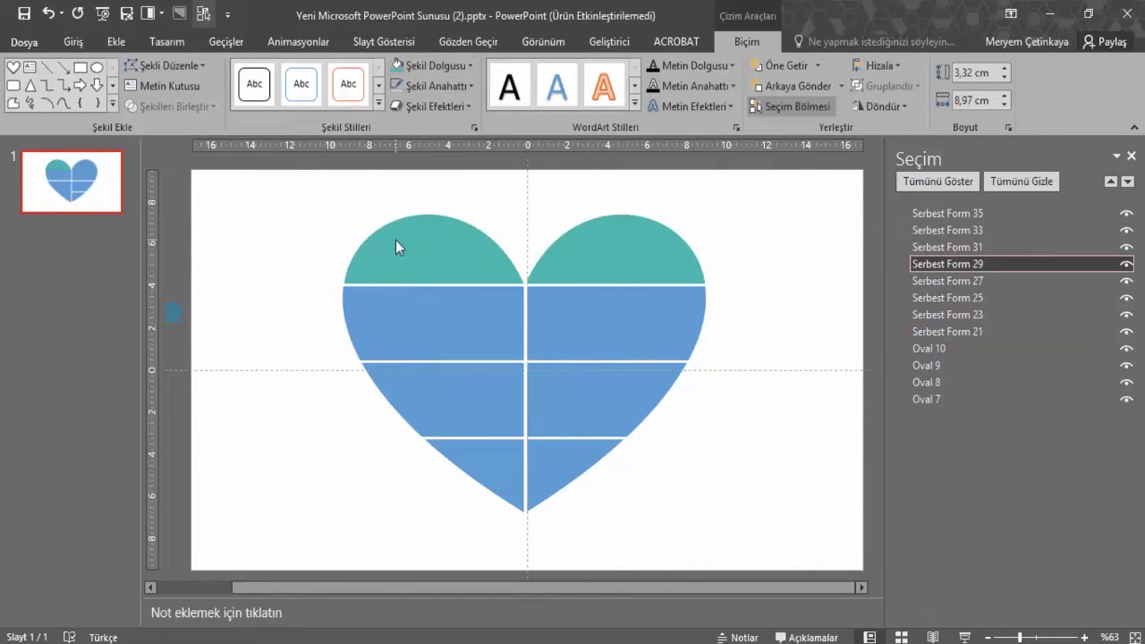
- Fill both second-row heart pieces with yellow
{"action": "left_click", "coordinate": [410, 312]}
{"action": "left_click", "coordinate": [438, 65]}
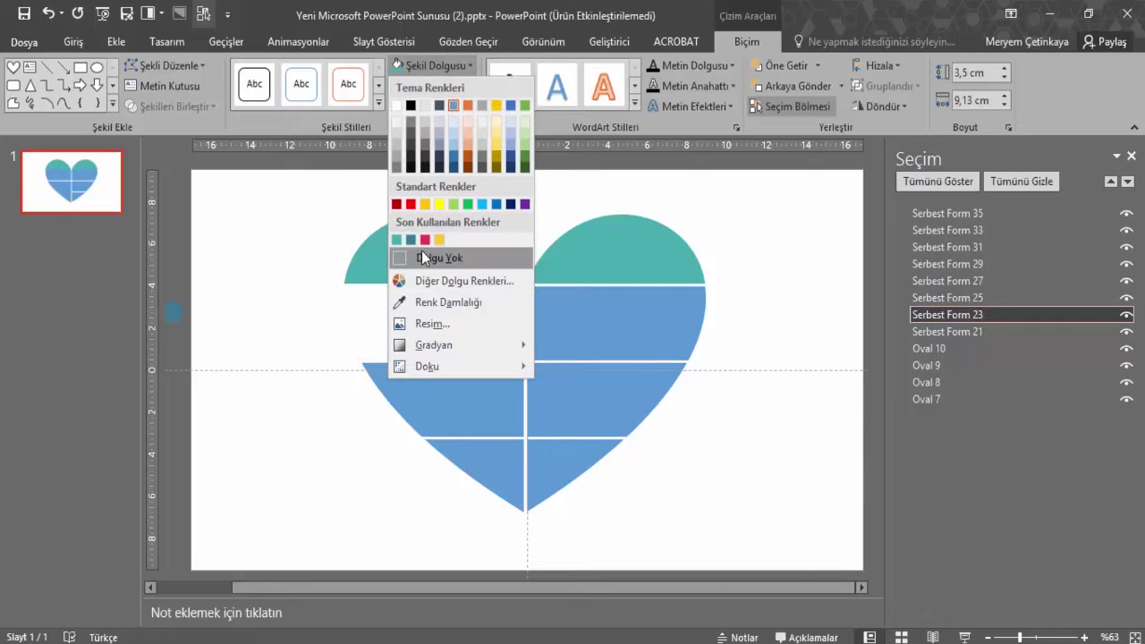
{"action": "left_click", "coordinate": [442, 240]}
{"action": "left_click", "coordinate": [630, 306]}
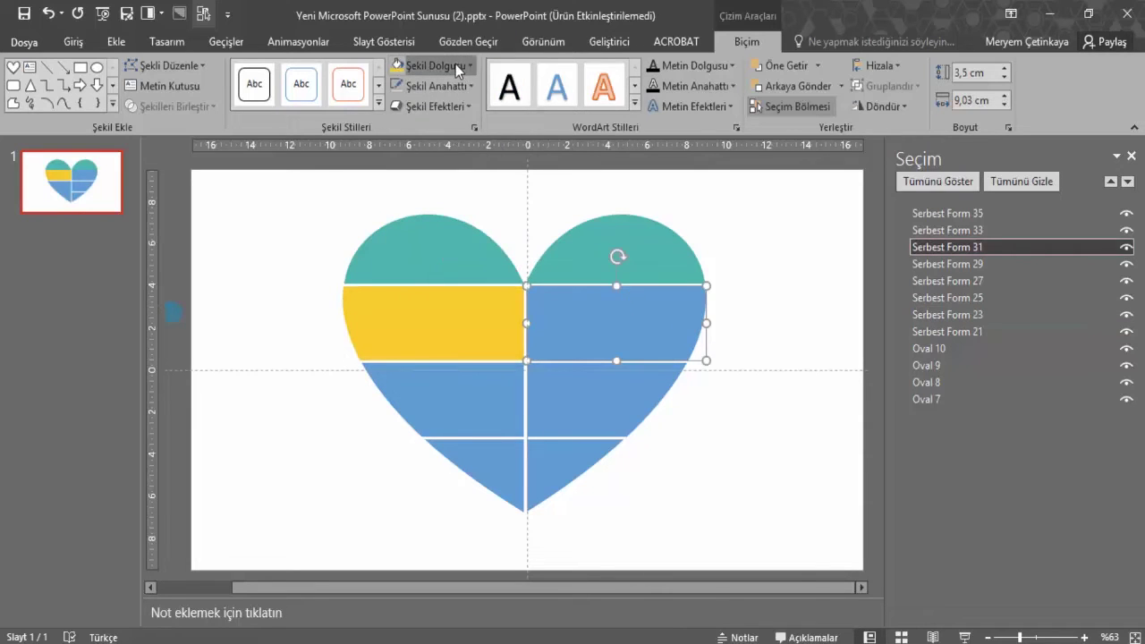
{"action": "left_click", "coordinate": [456, 65]}
{"action": "left_click", "coordinate": [396, 240]}
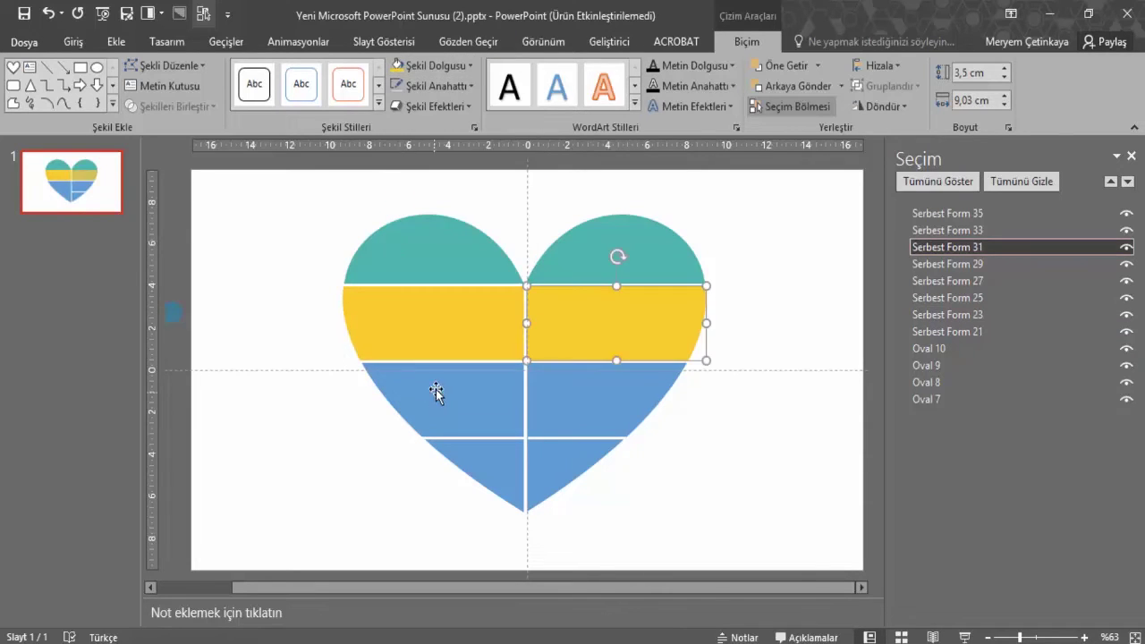
- Fill both third-row heart pieces with red
{"action": "left_click", "coordinate": [436, 394]}
{"action": "left_click", "coordinate": [460, 67]}
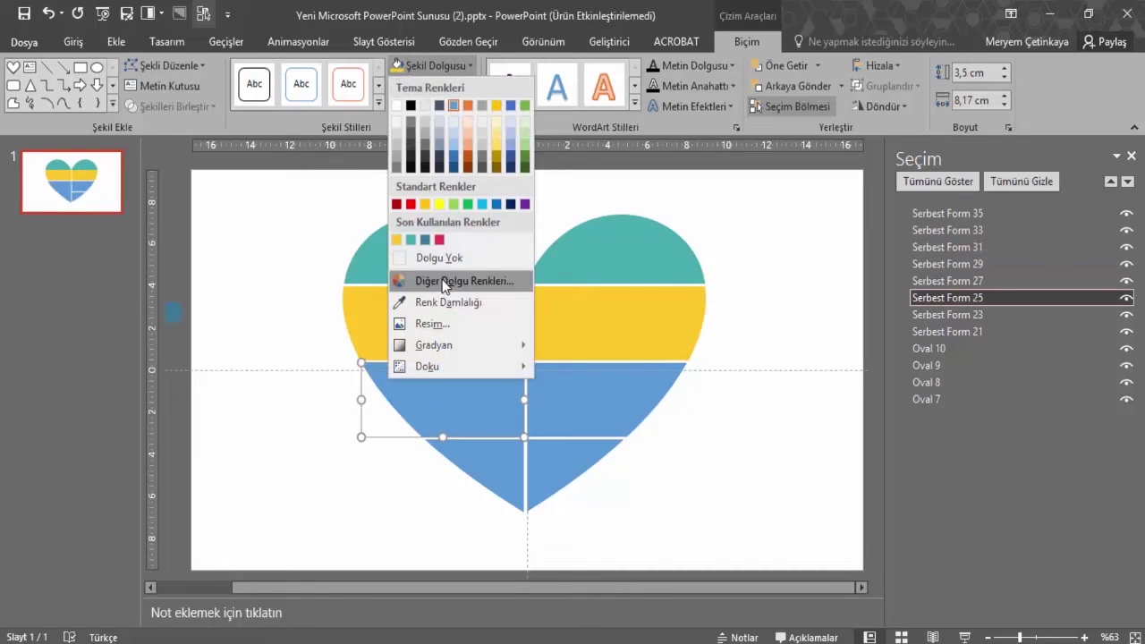
{"action": "left_click", "coordinate": [440, 238]}
{"action": "left_click", "coordinate": [580, 381]}
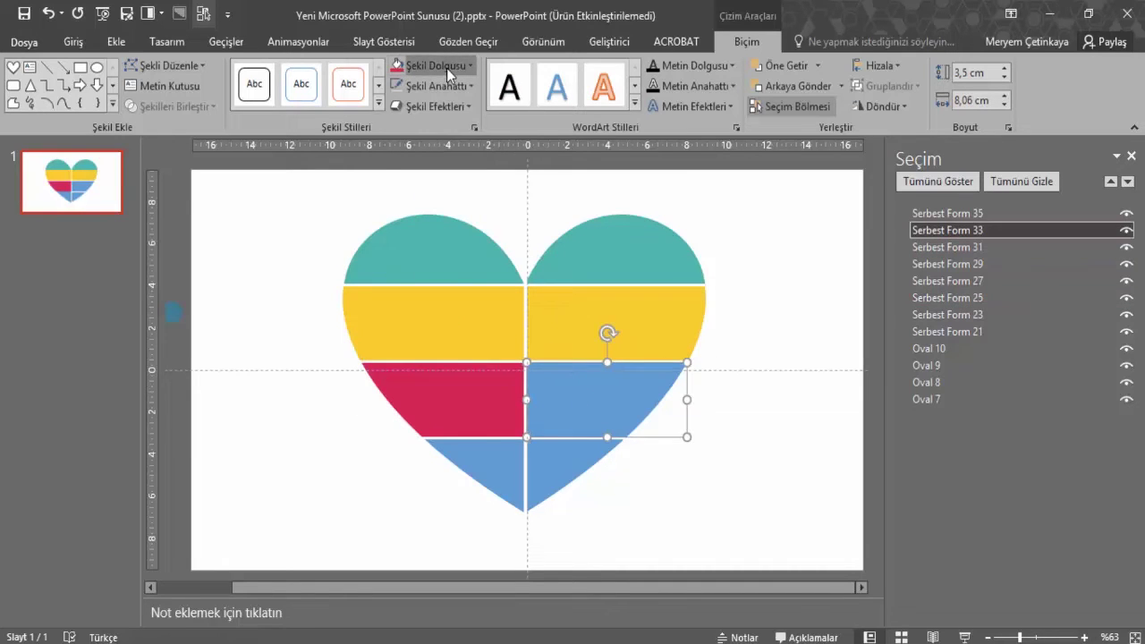
{"action": "left_click", "coordinate": [446, 68]}
{"action": "left_click", "coordinate": [398, 239]}
- Fill both bottom-row heart pieces with dark teal
{"action": "left_click", "coordinate": [461, 458]}
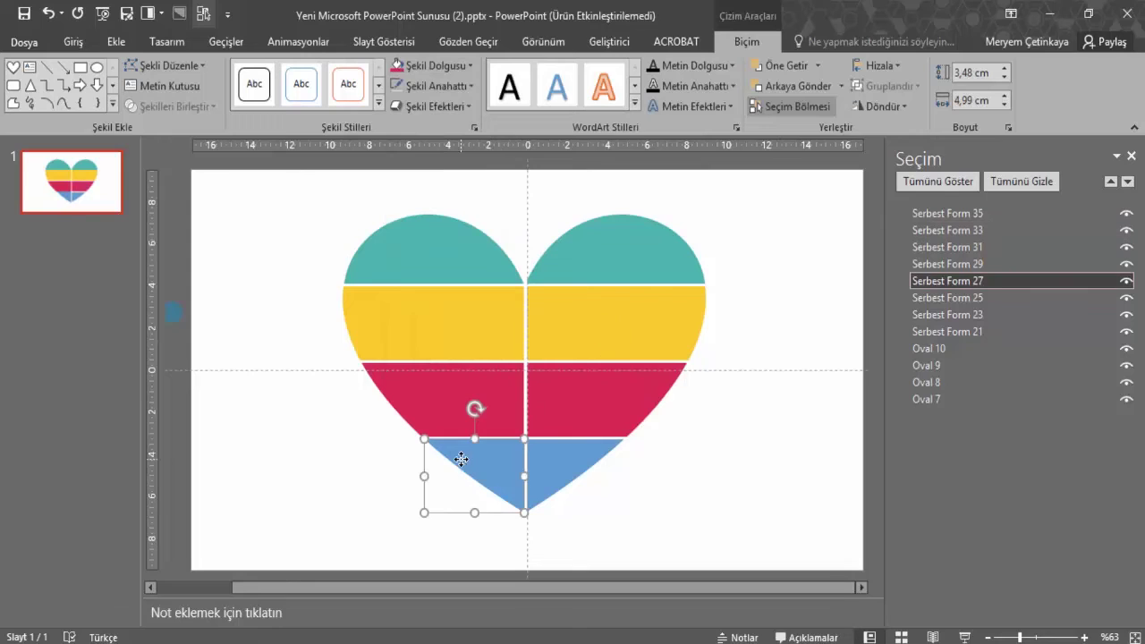
{"action": "left_click", "coordinate": [466, 68]}
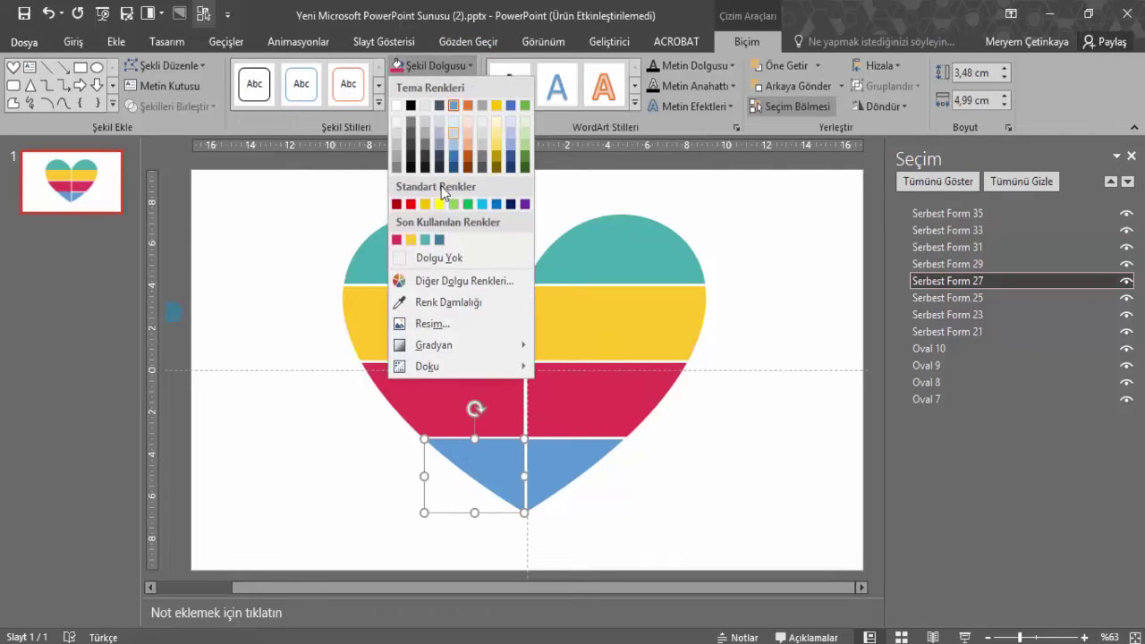
{"action": "left_click", "coordinate": [439, 240]}
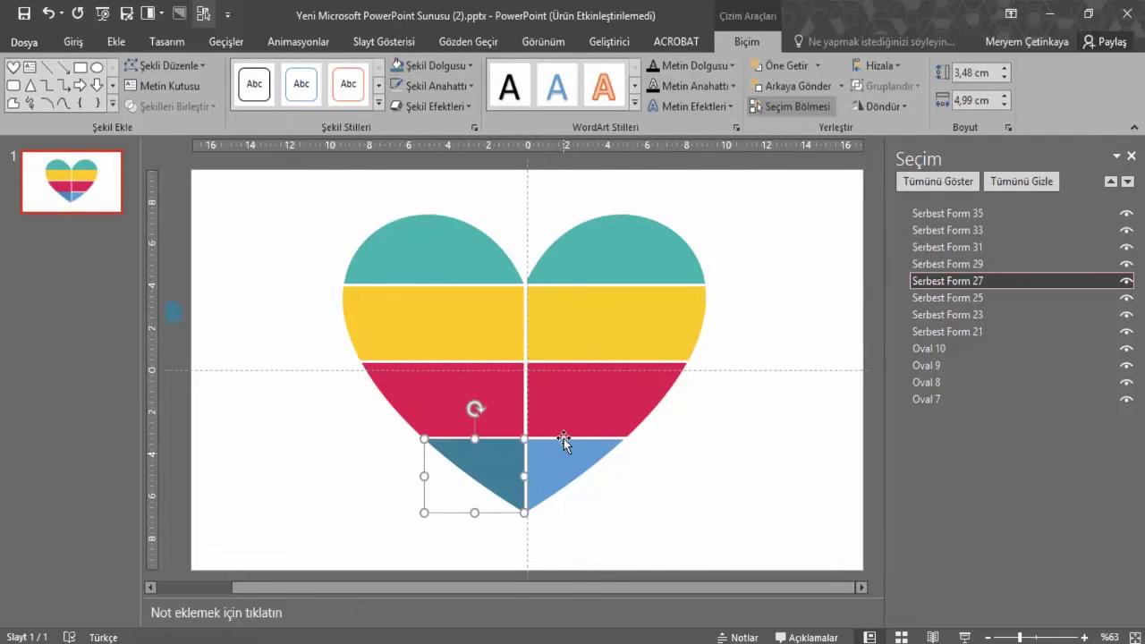
{"action": "left_click", "coordinate": [569, 456]}
{"action": "left_click", "coordinate": [458, 62]}
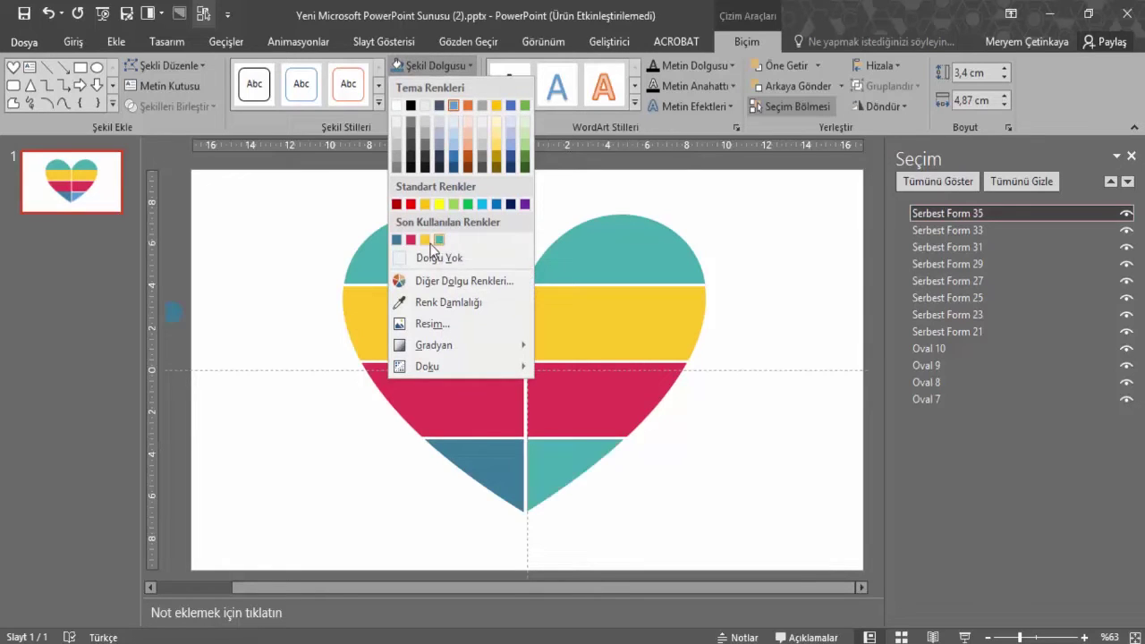
{"action": "left_click", "coordinate": [397, 240]}
{"action": "left_click", "coordinate": [304, 346]}
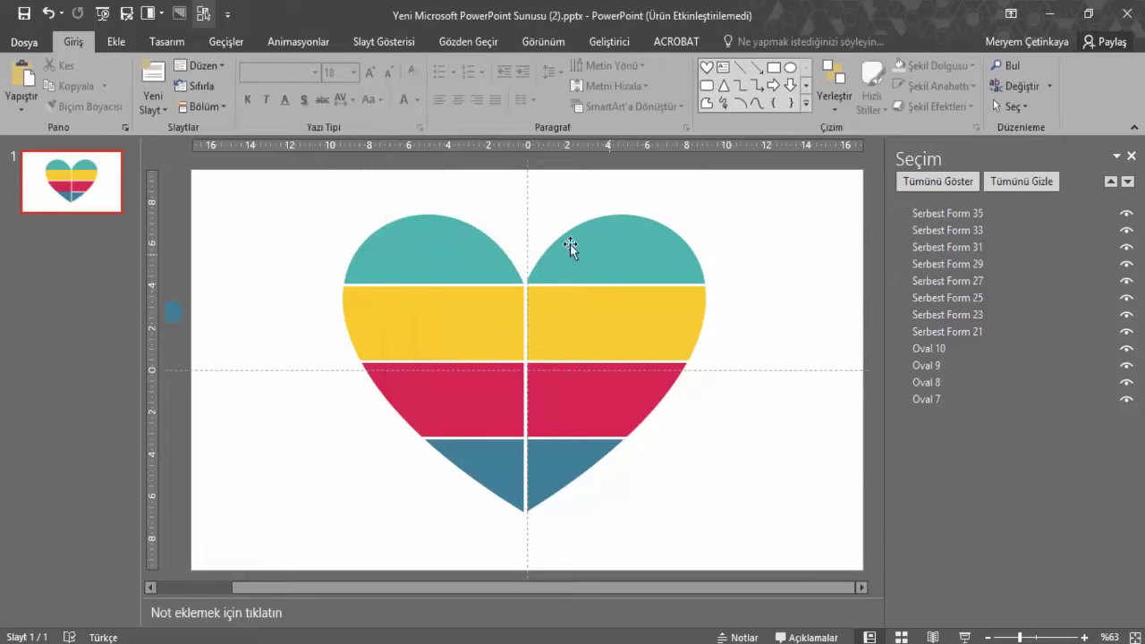
- Close the Selection Pane and generate lorem ipsum text with =LOREM() in the top-right teal piece
{"action": "left_click", "coordinate": [626, 262]}
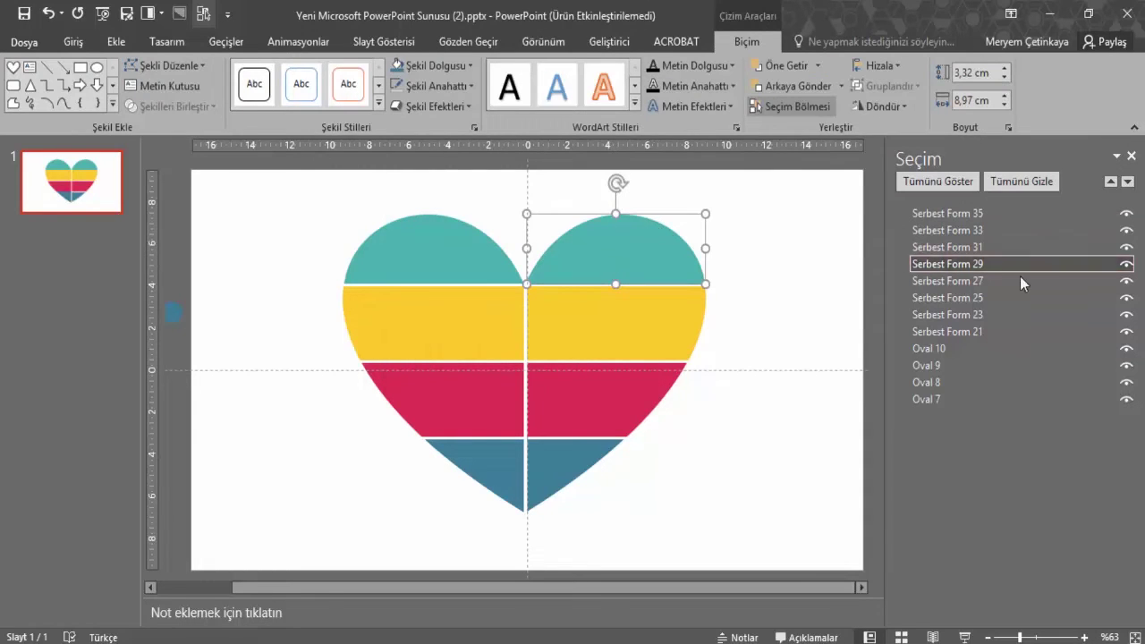
{"action": "left_click", "coordinate": [1131, 156]}
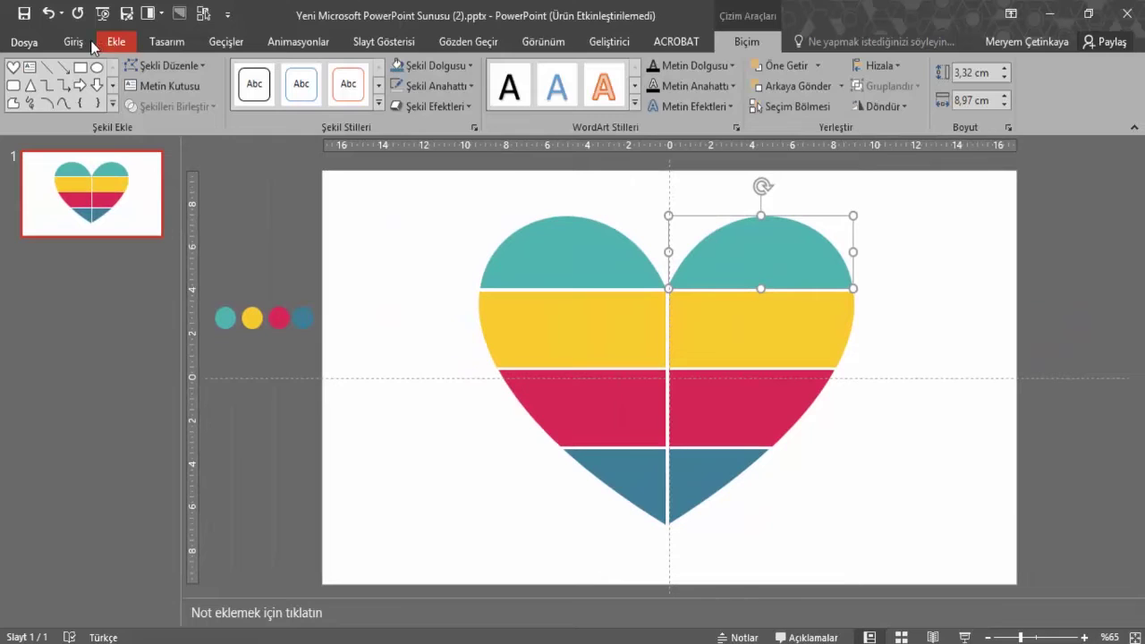
{"action": "left_click", "coordinate": [72, 41]}
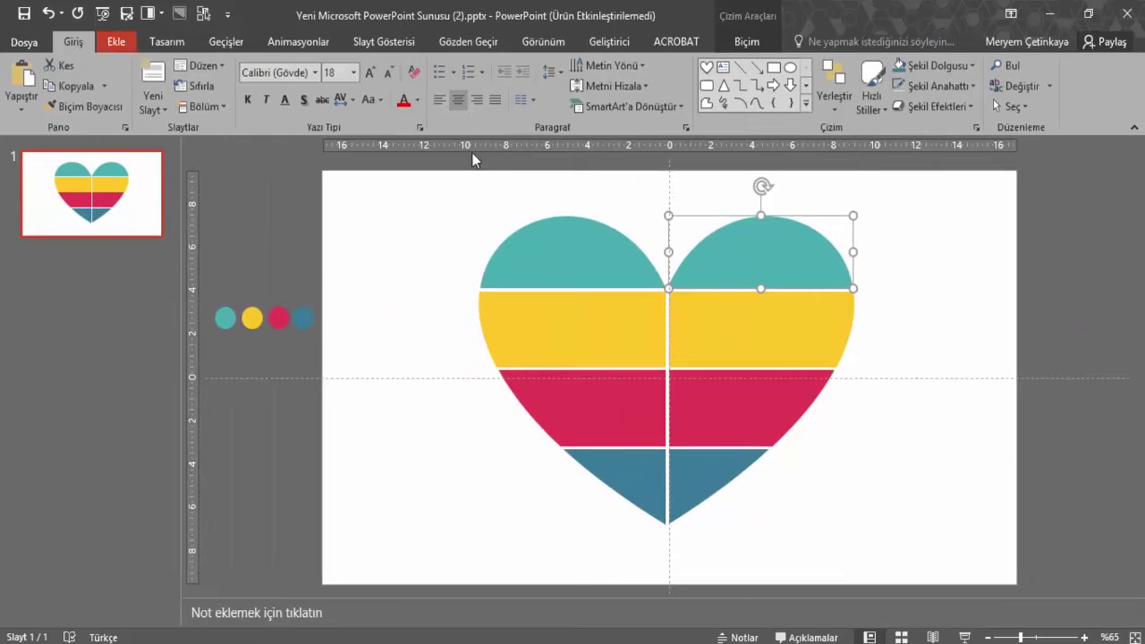
{"action": "left_click", "coordinate": [795, 254]}
{"action": "type", "text": "=LOREM"}
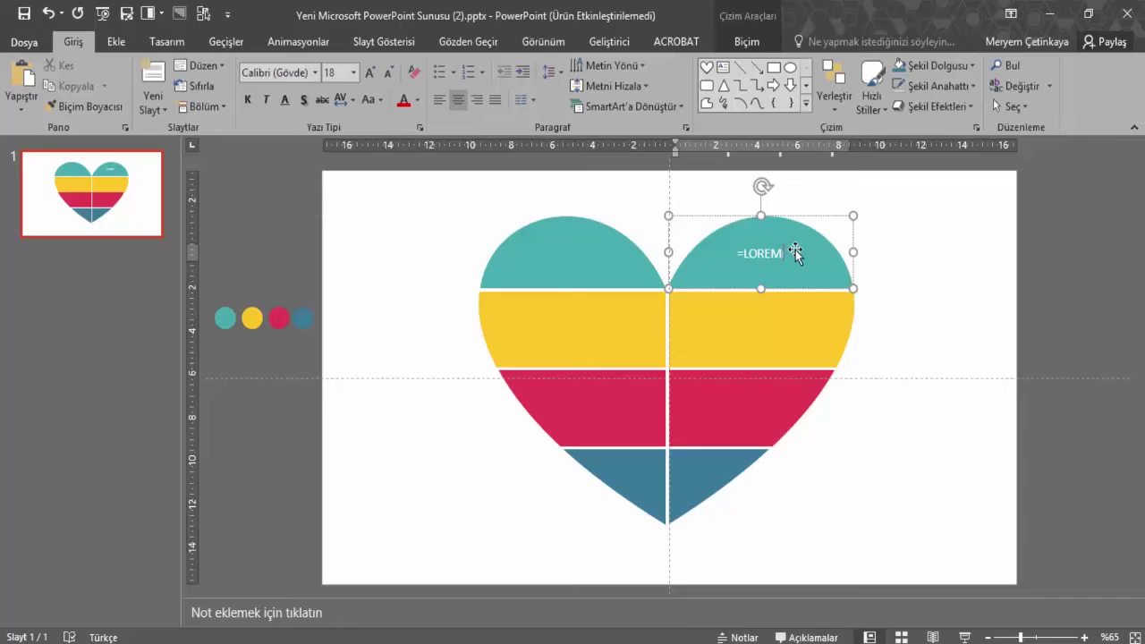
{"action": "type", "text": "("}
{"action": "key", "text": "Return"}
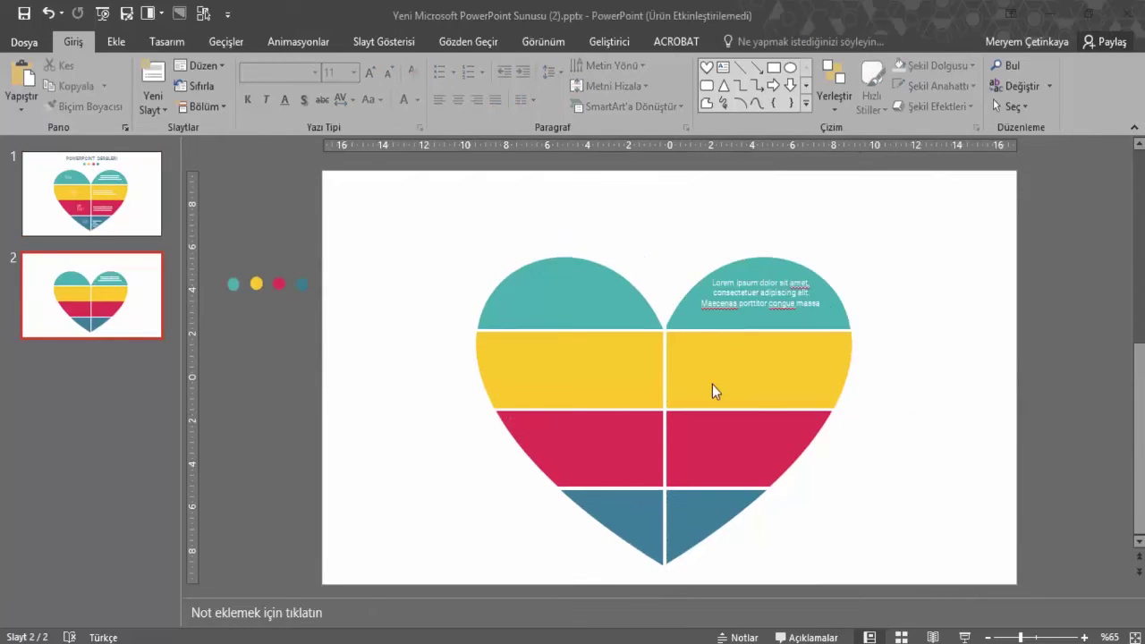
- Copy the lorem text from the teal piece and paste it into the yellow piece
{"action": "left_click_drag", "start_coordinate": [723, 283], "coordinate": [814, 306]}
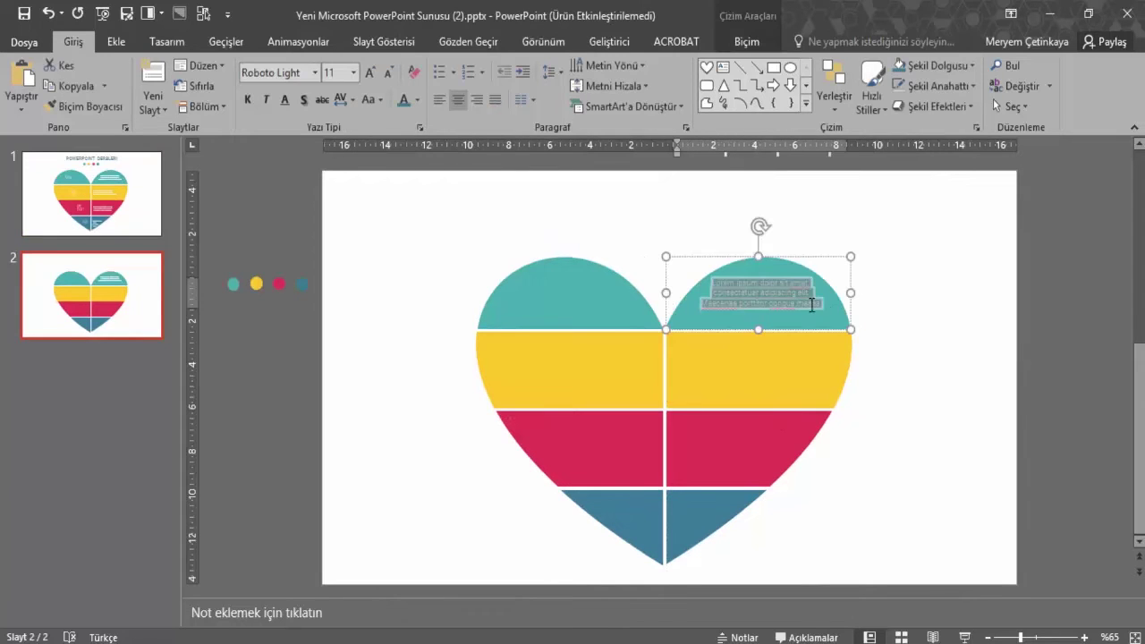
{"action": "left_click", "coordinate": [814, 306]}
{"action": "left_click", "coordinate": [802, 374]}
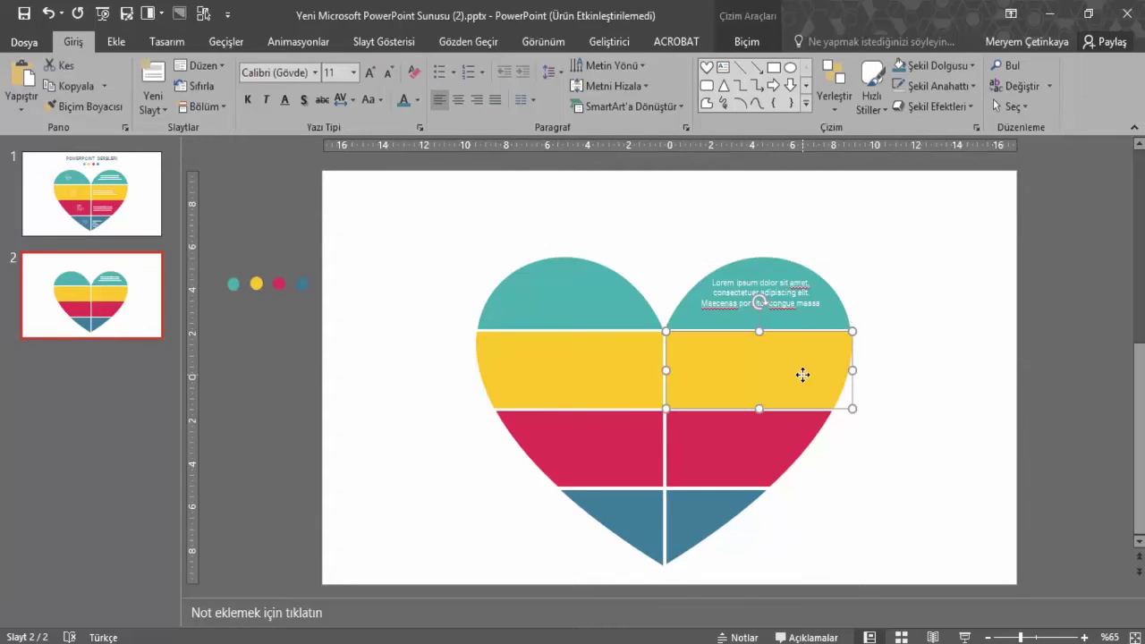
{"action": "key", "text": "ctrl+v"}
{"action": "key", "text": "ctrl+z"}
{"action": "left_click", "coordinate": [738, 302]}
{"action": "left_click_drag", "start_coordinate": [713, 283], "coordinate": [832, 307]}
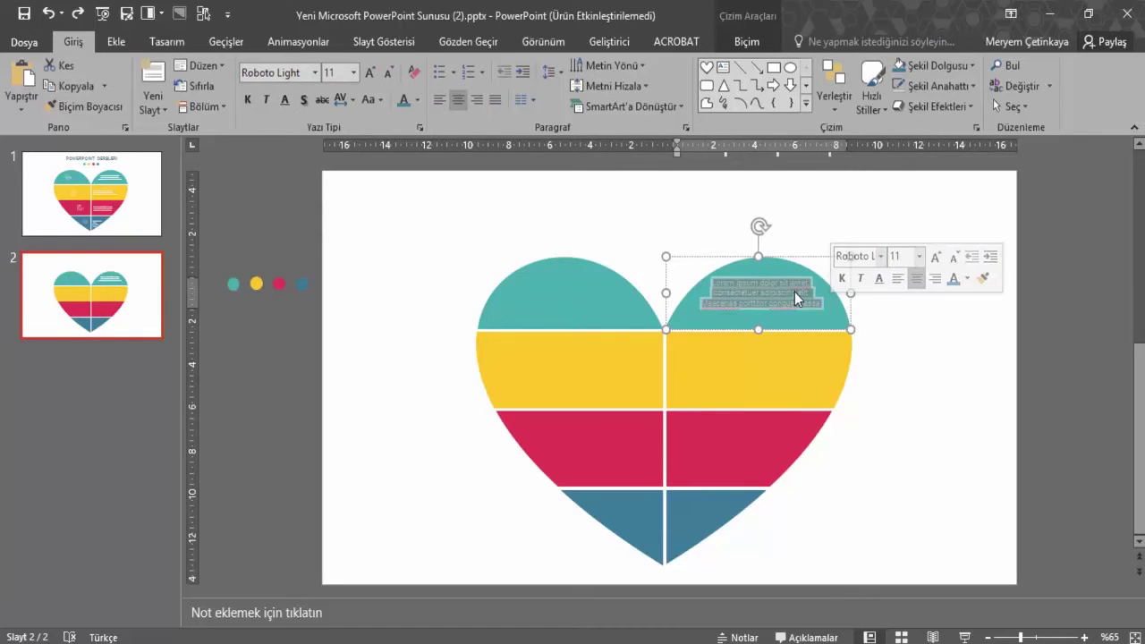
{"action": "right_click", "coordinate": [795, 298]}
{"action": "left_click", "coordinate": [827, 322]}
{"action": "right_click", "coordinate": [772, 362]}
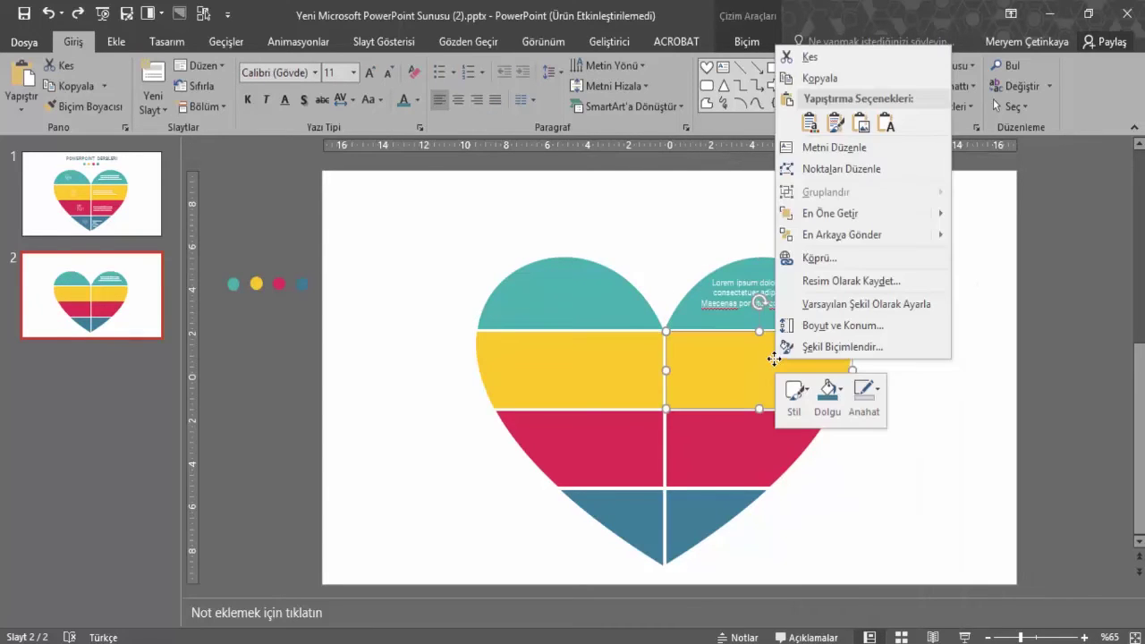
{"action": "left_click", "coordinate": [840, 127]}
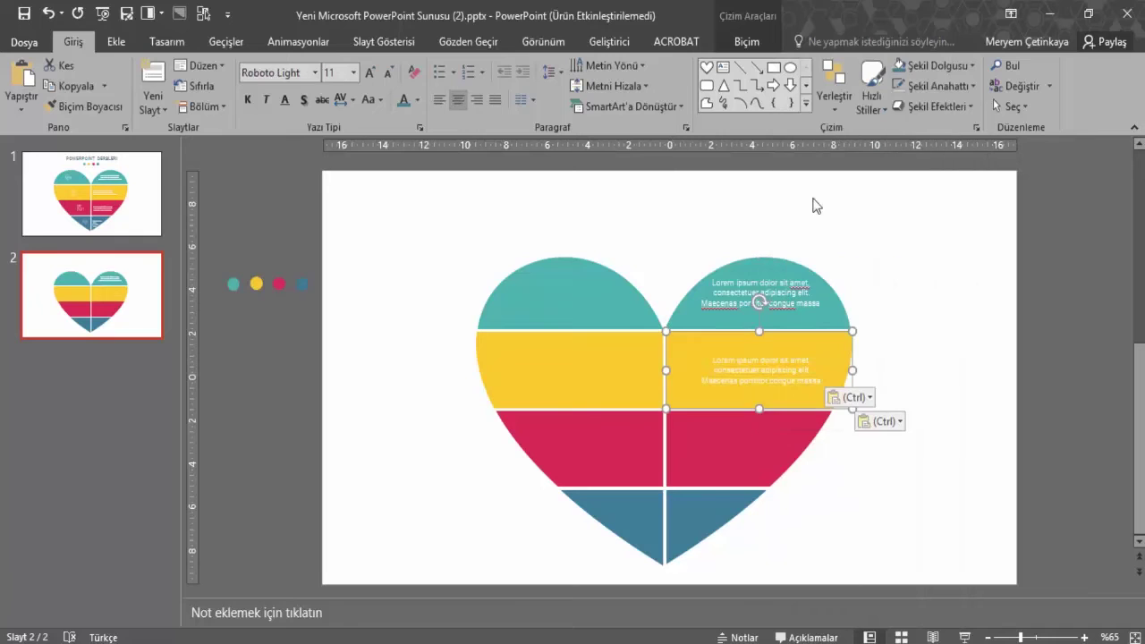
- Paste the lorem text into the red piece and left-align it
{"action": "left_click", "coordinate": [760, 440]}
{"action": "right_click", "coordinate": [765, 434]}
{"action": "left_click", "coordinate": [823, 207]}
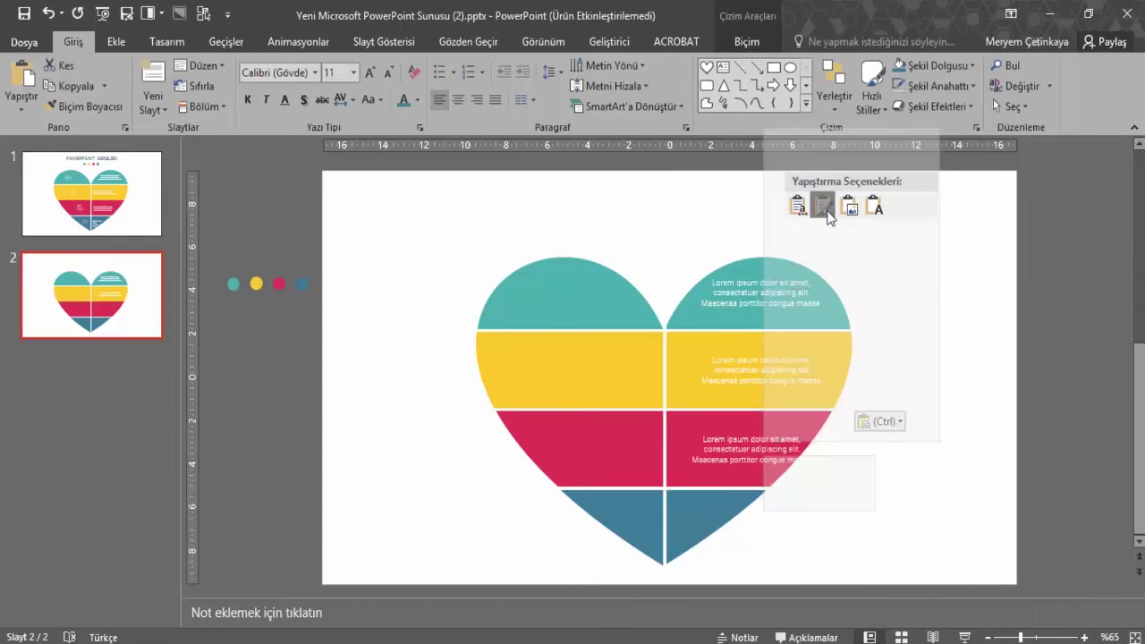
{"action": "left_click", "coordinate": [439, 99]}
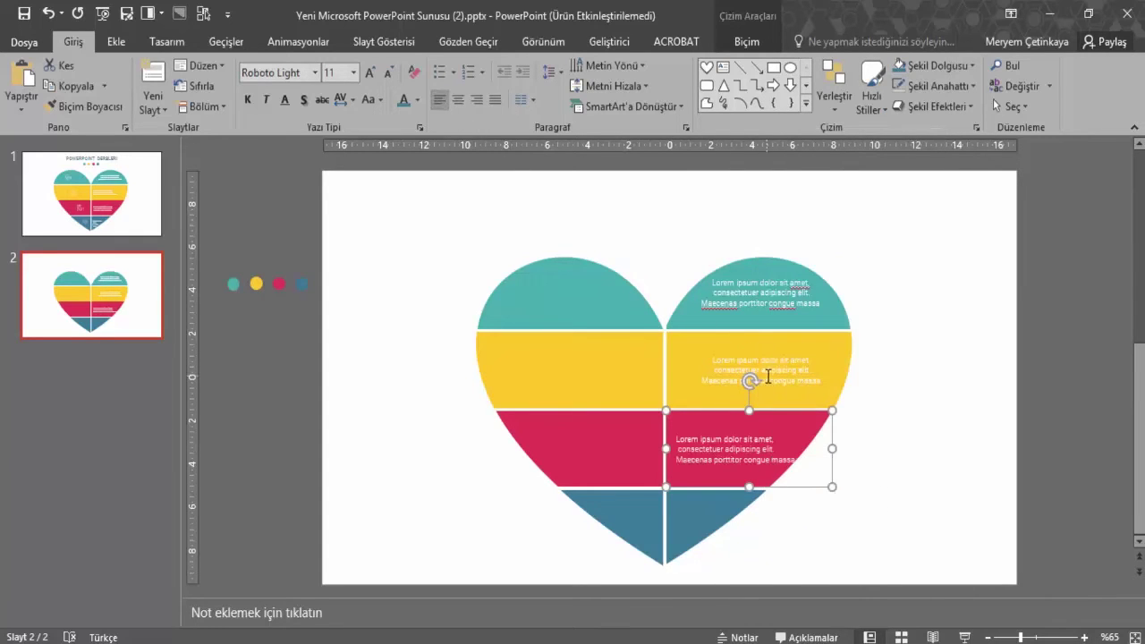
- Paste 'Lorem ipsum dolor' into the blue bottom piece and stack it onto three lines
{"action": "left_click", "coordinate": [714, 506]}
{"action": "left_click", "coordinate": [693, 439]}
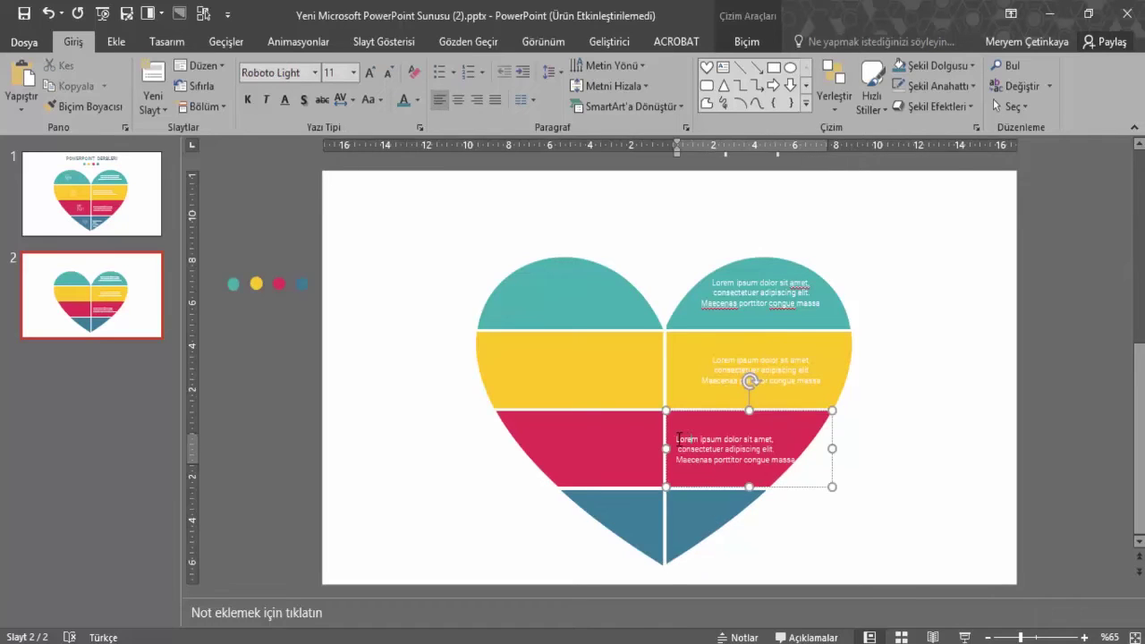
{"action": "left_click_drag", "start_coordinate": [676, 439], "coordinate": [736, 437]}
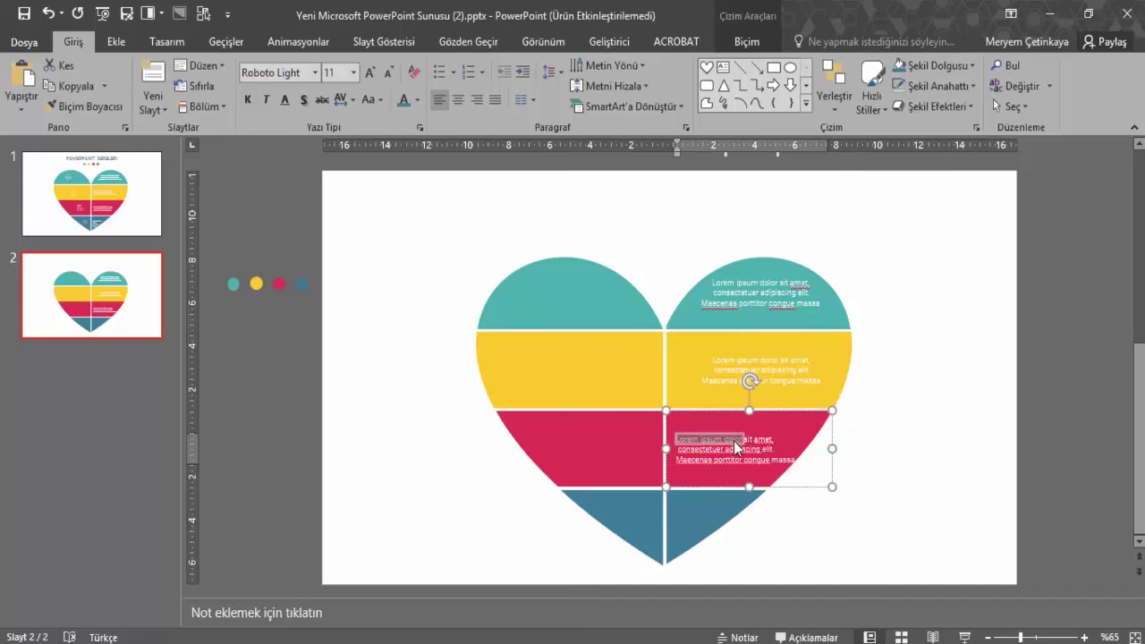
{"action": "right_click", "coordinate": [699, 511]}
{"action": "left_click", "coordinate": [735, 276]}
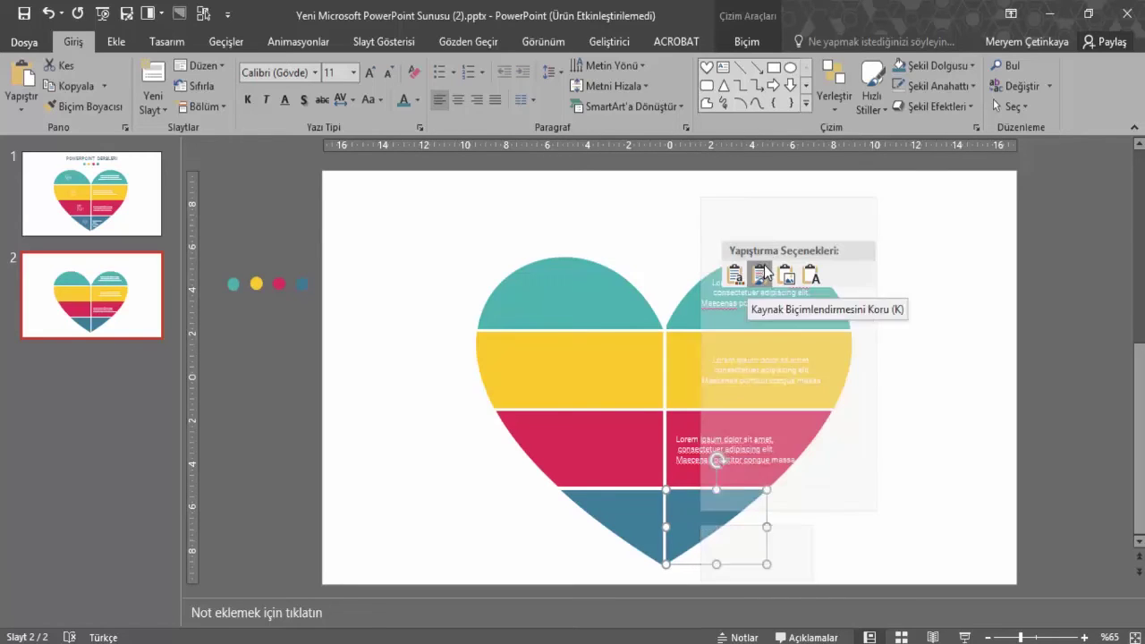
{"action": "left_click", "coordinate": [701, 527]}
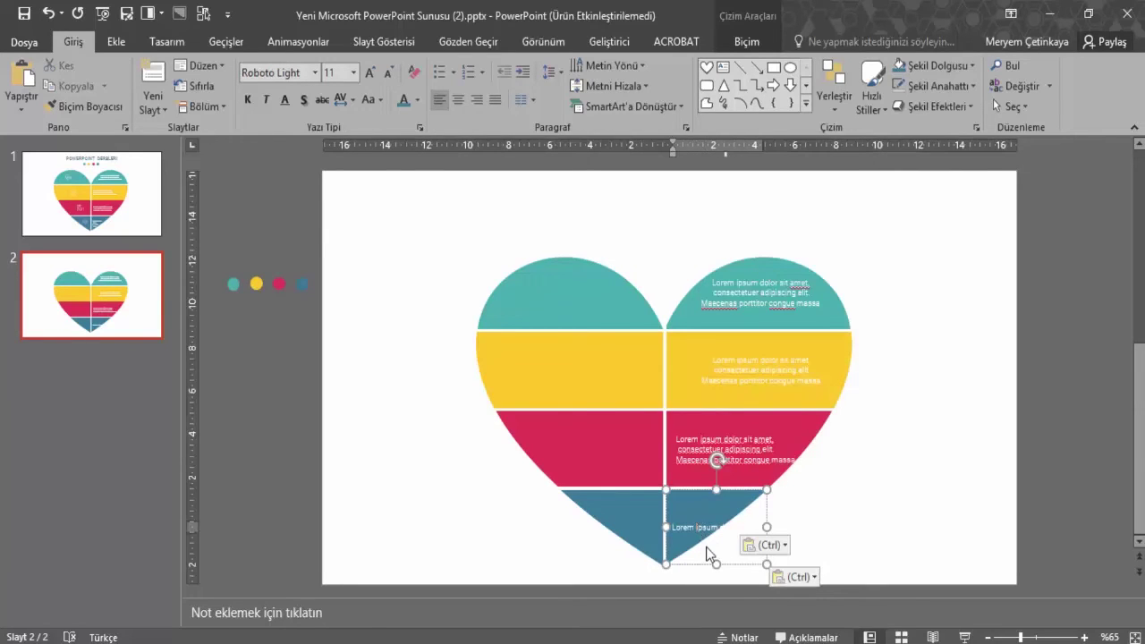
{"action": "key", "text": "Return"}
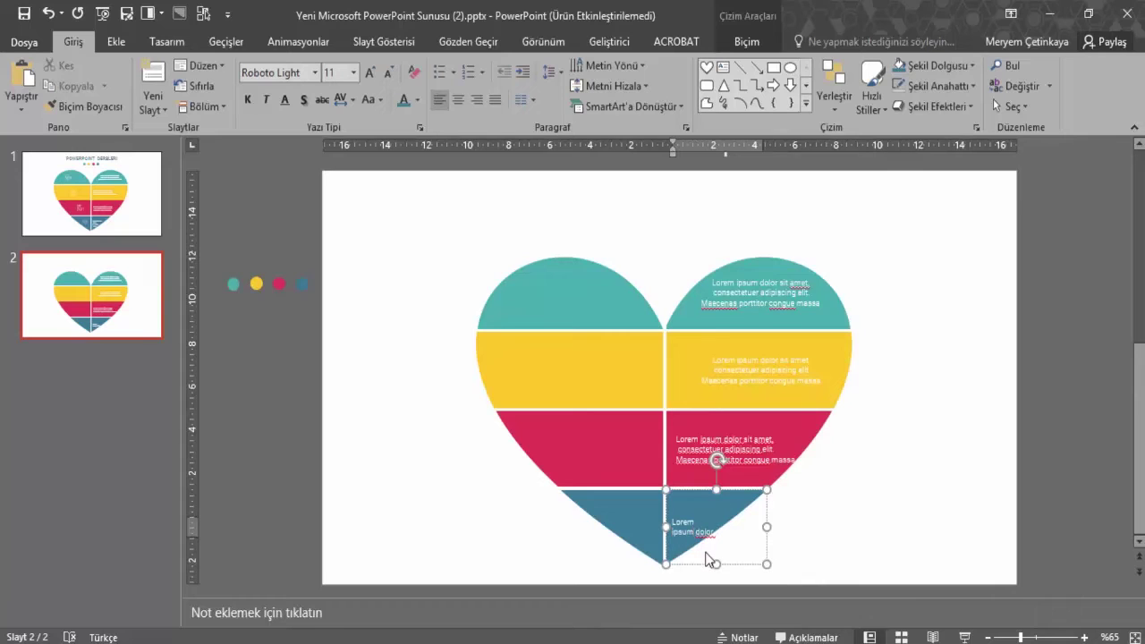
{"action": "key", "text": "Return"}
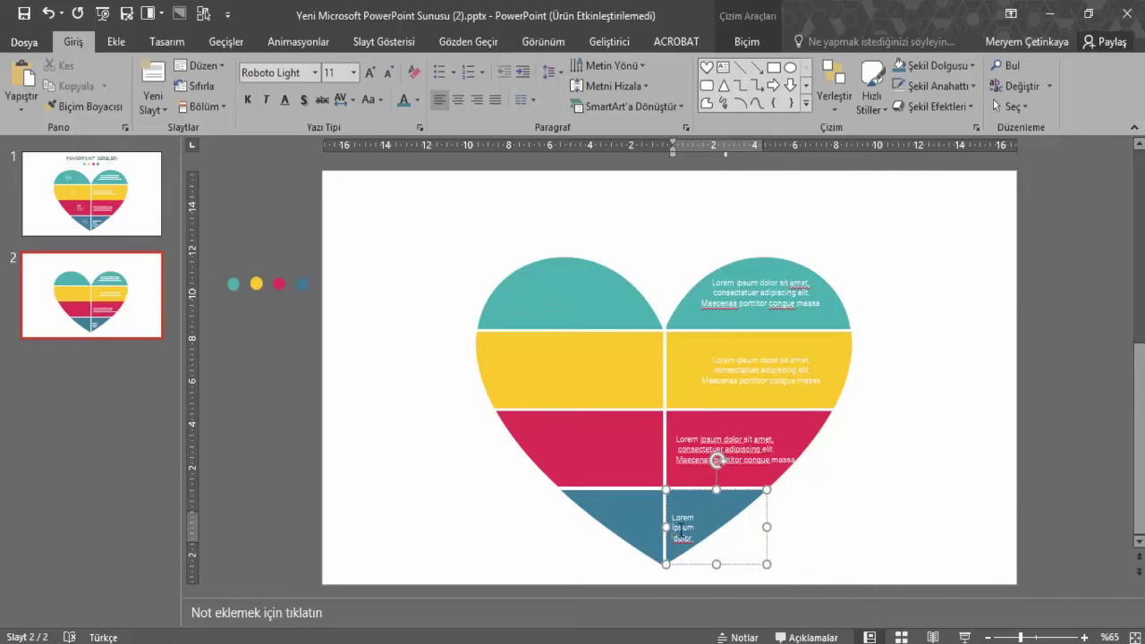
{"action": "left_click", "coordinate": [674, 518]}
{"action": "left_click", "coordinate": [685, 128]}
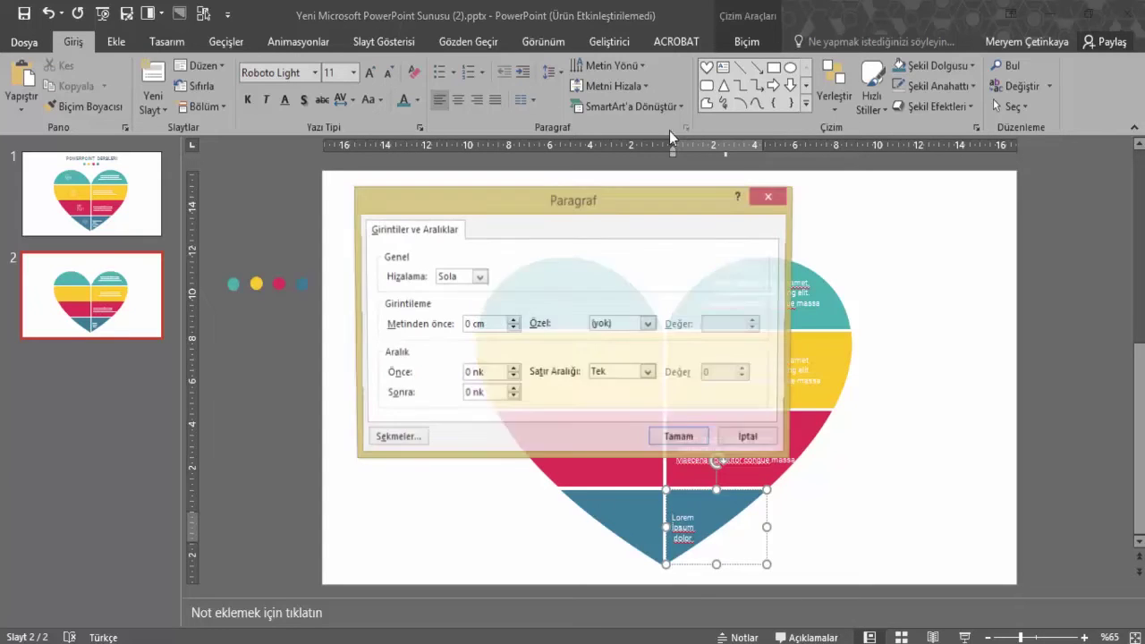
{"action": "left_click", "coordinate": [680, 439]}
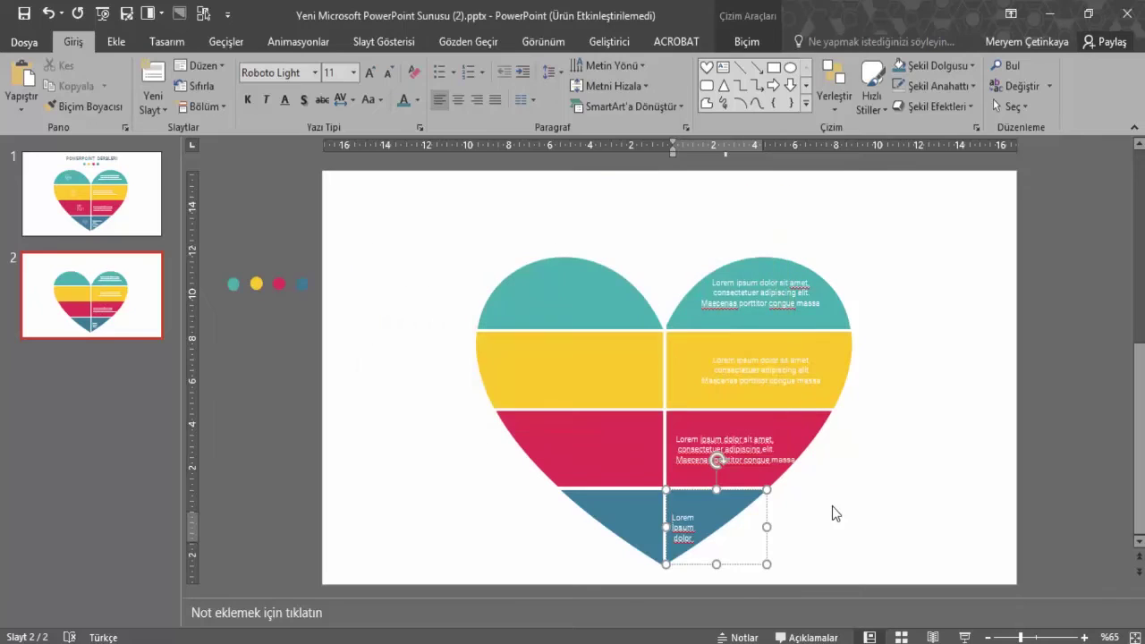
- Delete the word 'massa' from the red text and left-align the yellow piece's text
{"action": "left_click", "coordinate": [829, 512]}
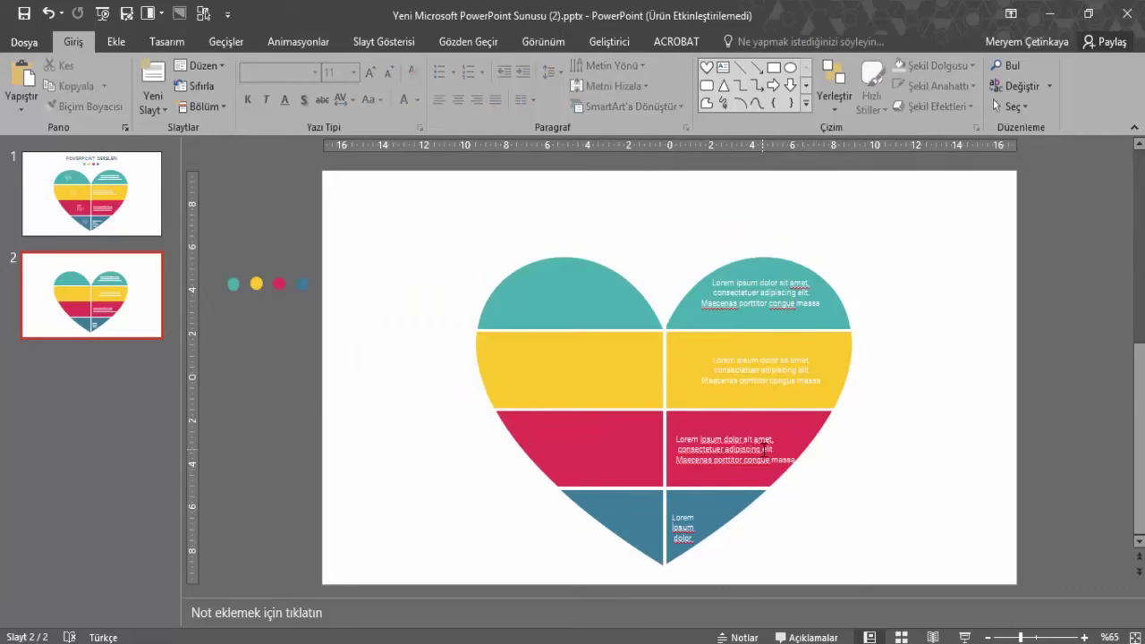
{"action": "left_click", "coordinate": [775, 451]}
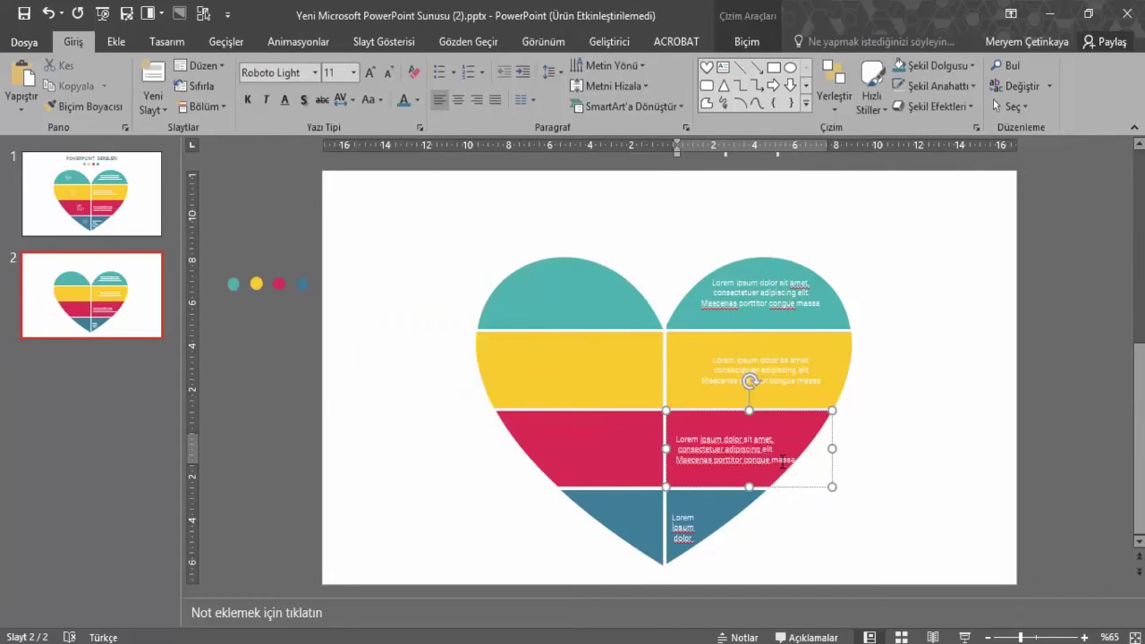
{"action": "left_click_drag", "start_coordinate": [769, 462], "coordinate": [805, 457]}
{"action": "key", "text": "Delete"}
{"action": "left_click", "coordinate": [901, 418]}
{"action": "left_click", "coordinate": [744, 356]}
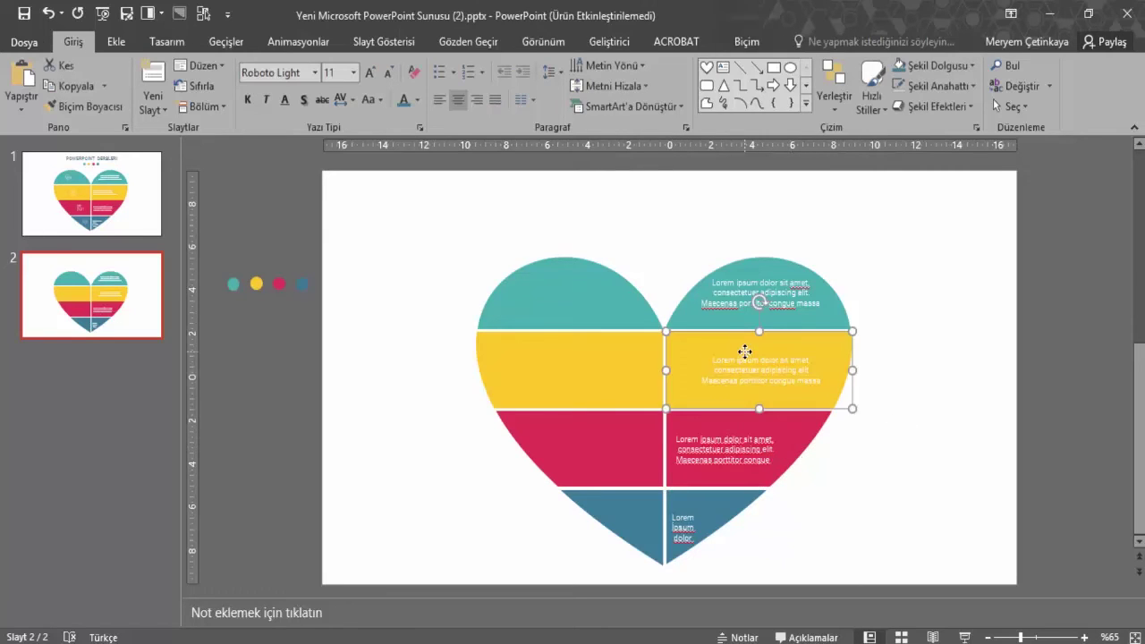
{"action": "left_click", "coordinate": [439, 101]}
{"action": "left_click", "coordinate": [878, 255]}
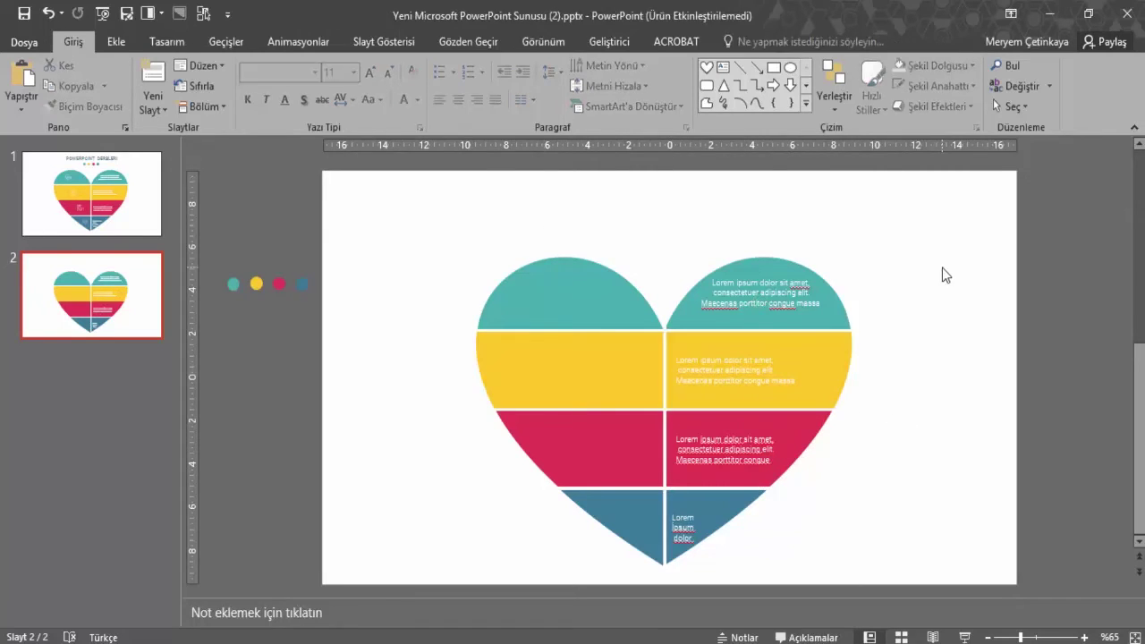
- Download the stethoscope line icon from Flaticon's health results as a free PNG
{"action": "key", "text": "alt+Tab"}
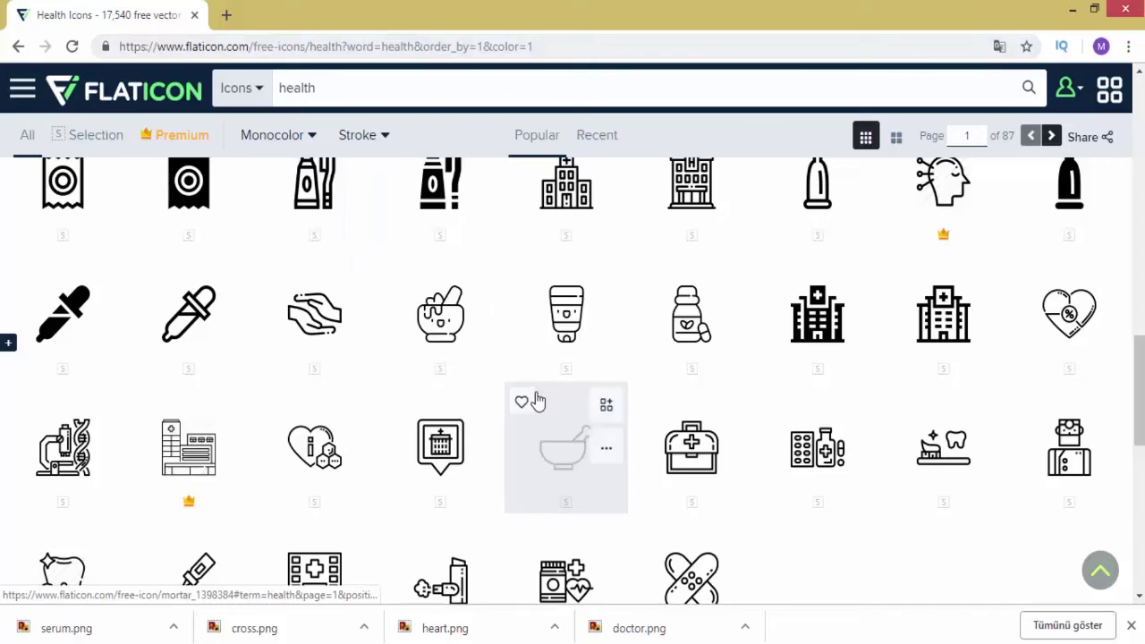
{"action": "scroll", "coordinate": [537, 402], "scroll_direction": "up", "scroll_amount": 2}
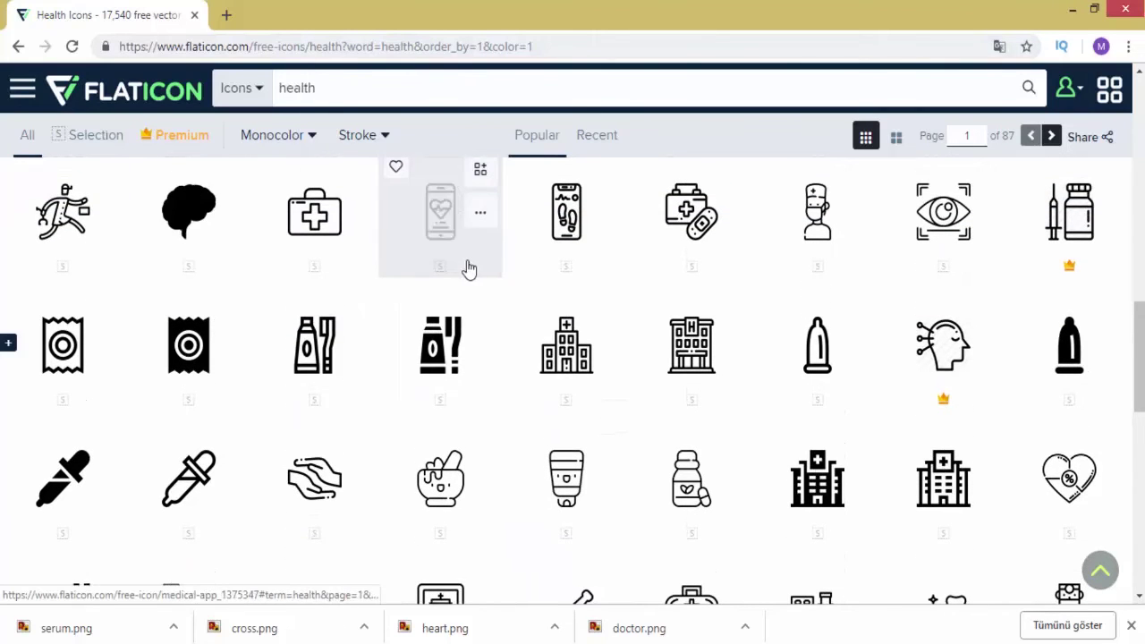
{"action": "scroll", "coordinate": [470, 265], "scroll_direction": "up", "scroll_amount": 2}
{"action": "scroll", "coordinate": [472, 268], "scroll_direction": "up", "scroll_amount": 3}
{"action": "scroll", "coordinate": [472, 266], "scroll_direction": "up", "scroll_amount": 2}
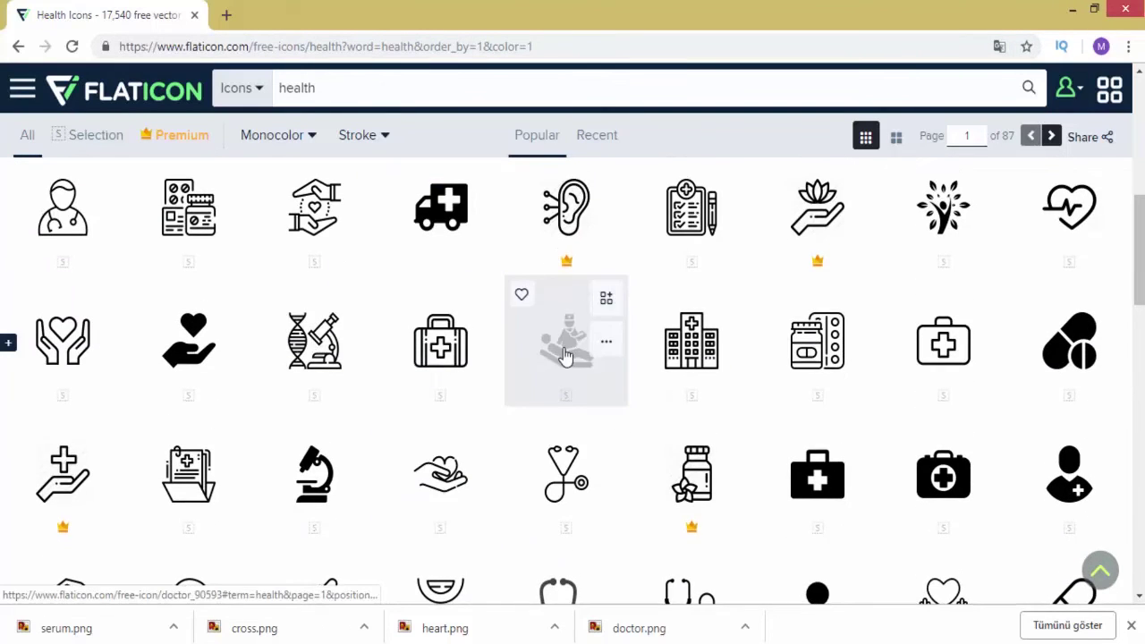
{"action": "scroll", "coordinate": [536, 371], "scroll_direction": "up", "scroll_amount": 2}
{"action": "scroll", "coordinate": [670, 400], "scroll_direction": "up", "scroll_amount": 3}
{"action": "scroll", "coordinate": [664, 402], "scroll_direction": "up", "scroll_amount": 2}
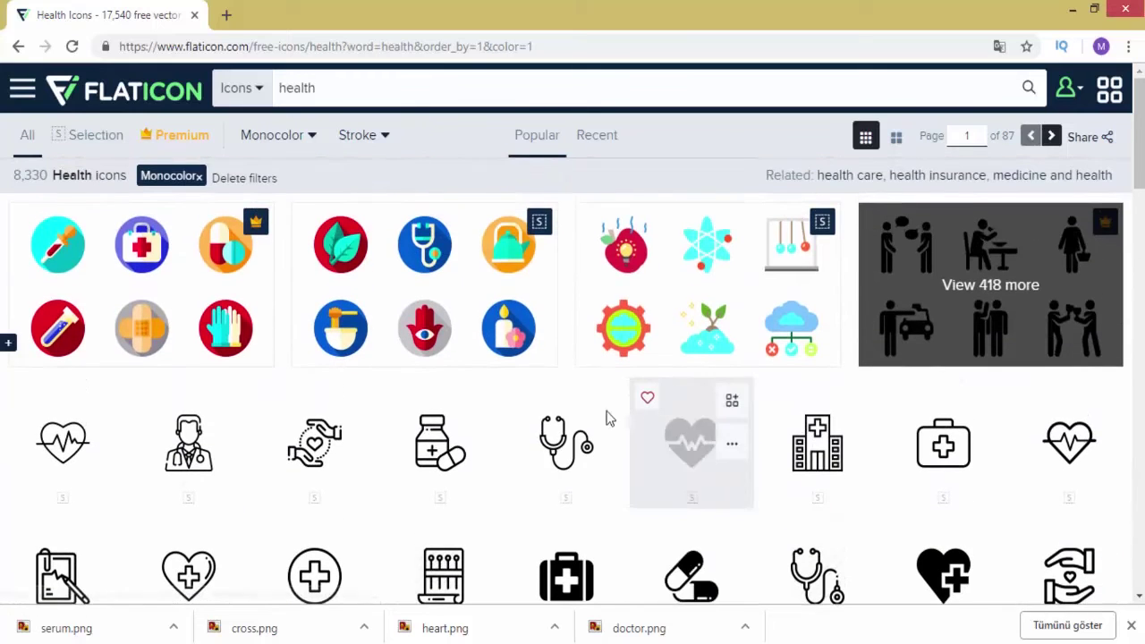
{"action": "left_click", "coordinate": [606, 444]}
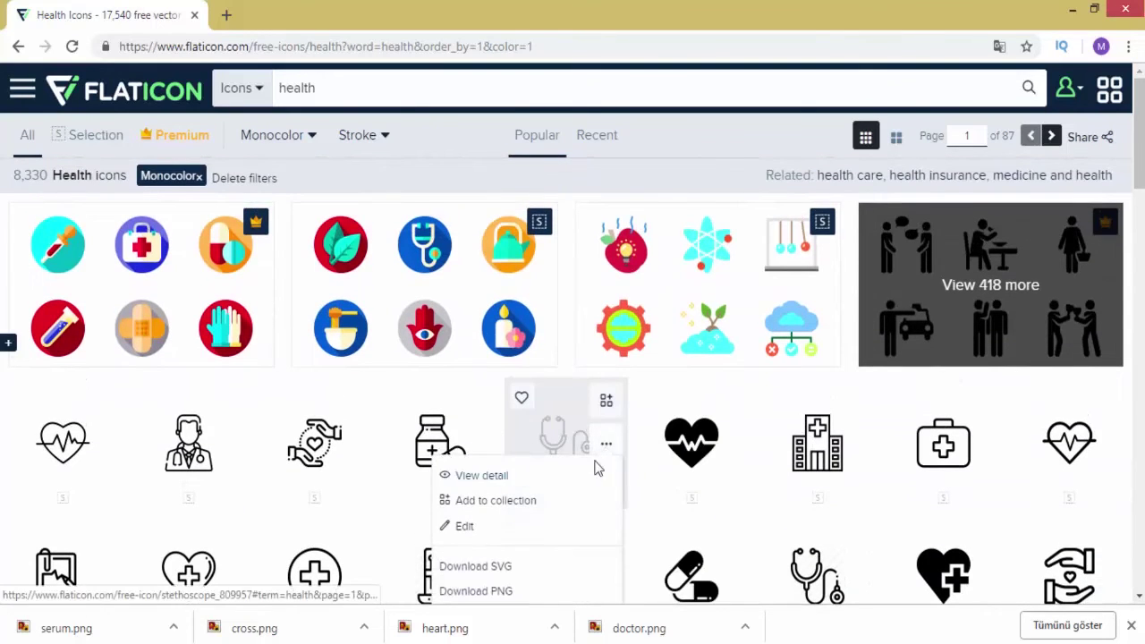
{"action": "scroll", "coordinate": [528, 594], "scroll_direction": "down", "scroll_amount": 1}
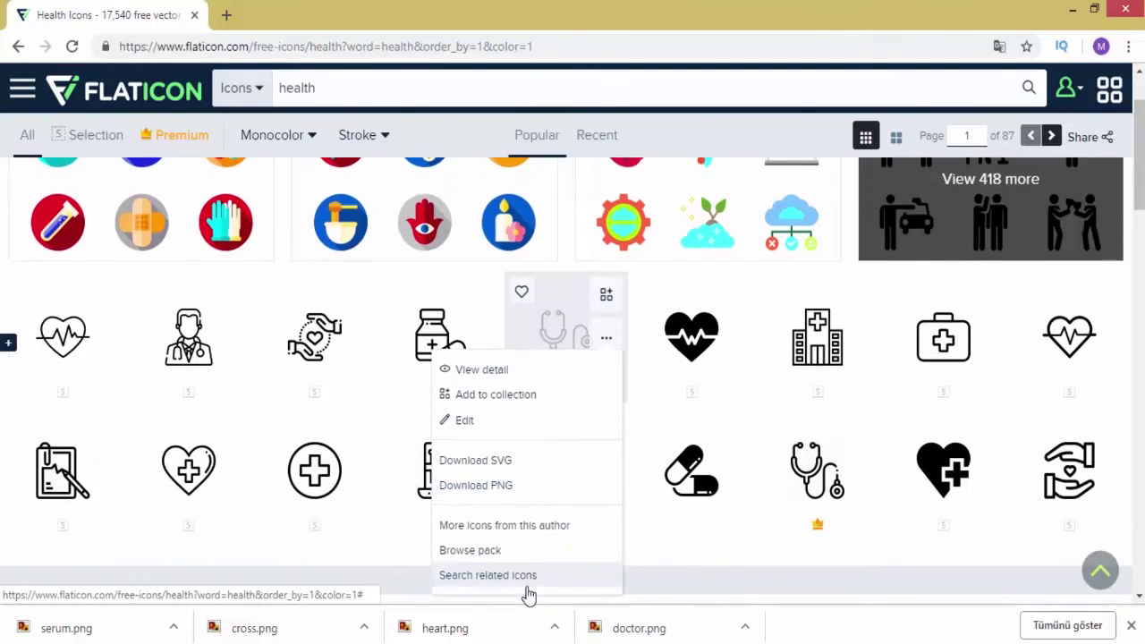
{"action": "left_click", "coordinate": [510, 498]}
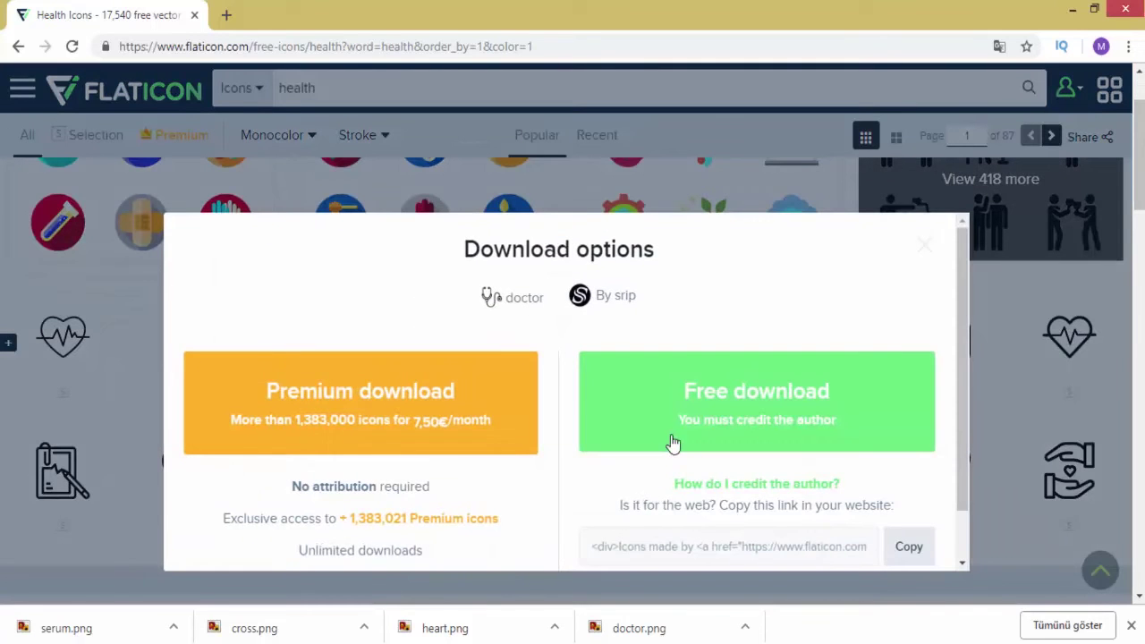
{"action": "left_click", "coordinate": [751, 409]}
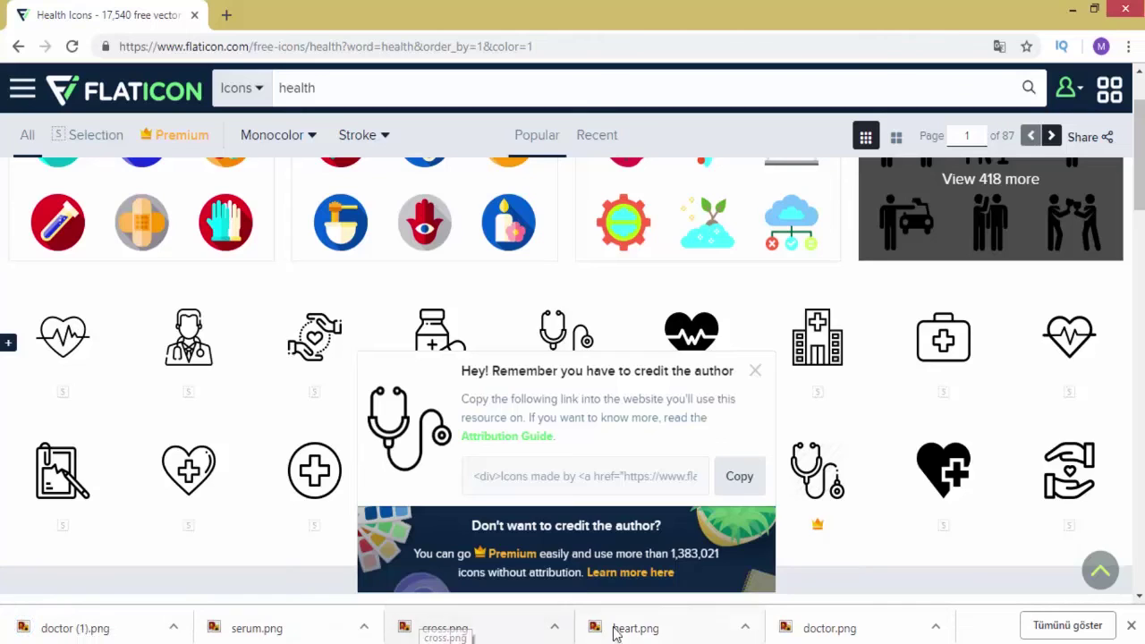
- Insert doctor (1).png, cross.png, serum.png and one more icon file as pictures on the heart slide
{"action": "left_click", "coordinate": [379, 568]}
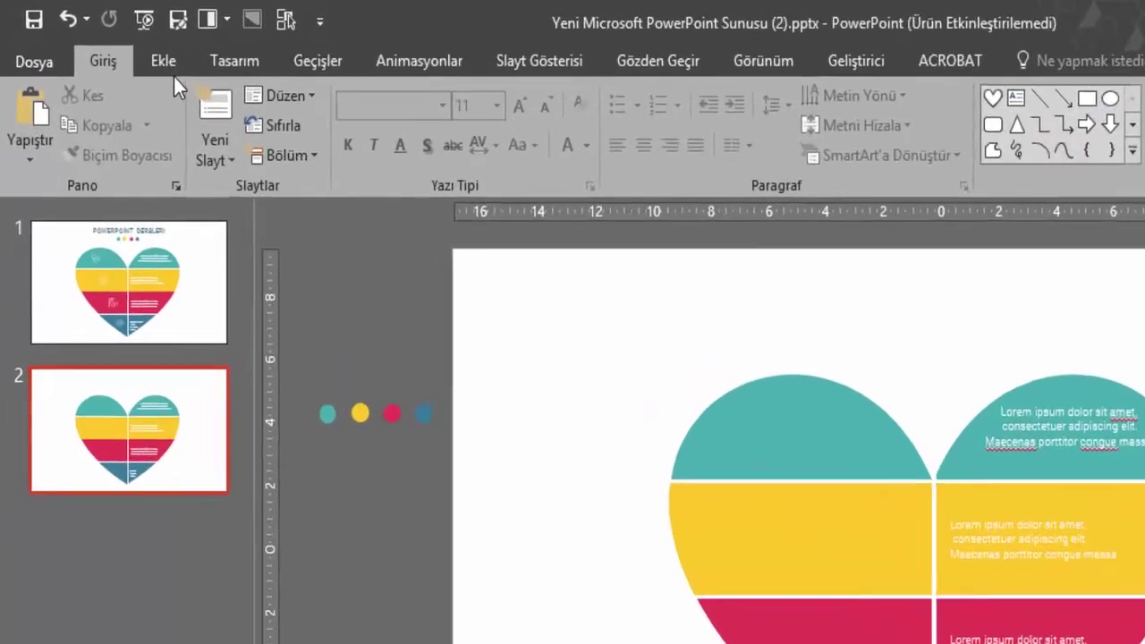
{"action": "left_click", "coordinate": [116, 42]}
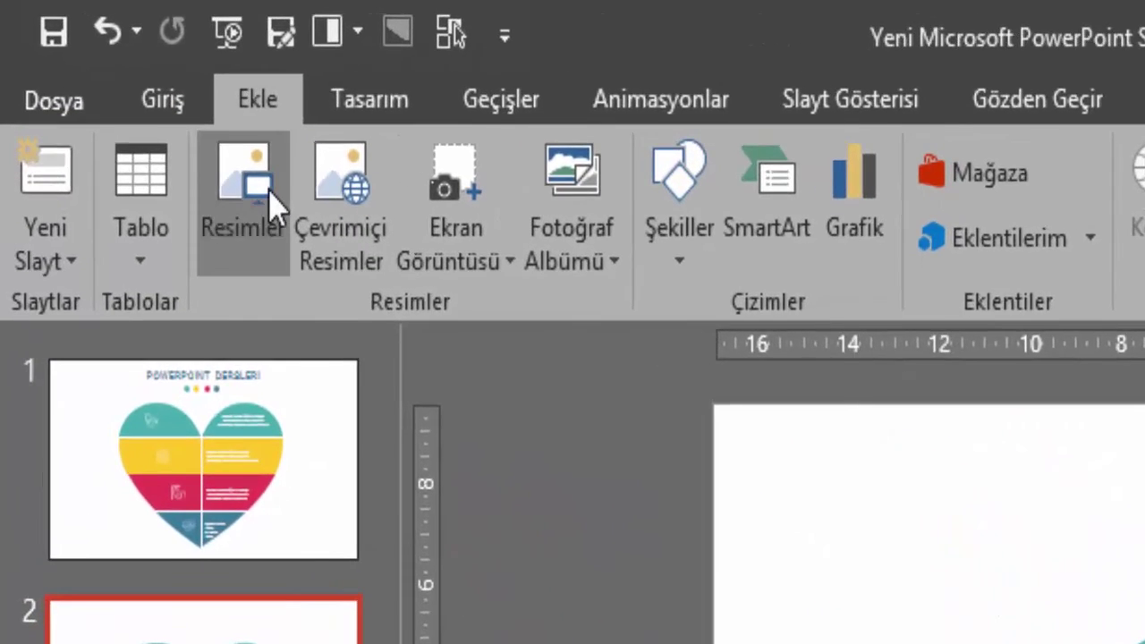
{"action": "left_click", "coordinate": [113, 70]}
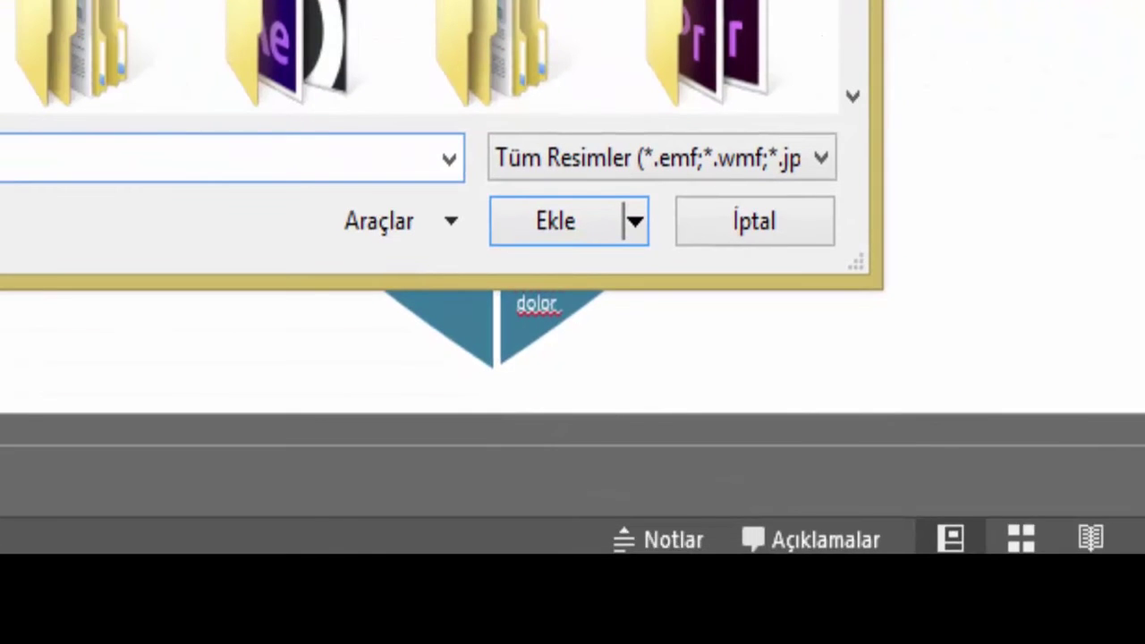
{"action": "scroll", "coordinate": [430, 53], "scroll_direction": "down", "scroll_amount": 2}
{"action": "scroll", "coordinate": [430, 54], "scroll_direction": "down", "scroll_amount": 2}
{"action": "scroll", "coordinate": [430, 54], "scroll_direction": "down", "scroll_amount": 3}
{"action": "scroll", "coordinate": [429, 54], "scroll_direction": "down", "scroll_amount": 3}
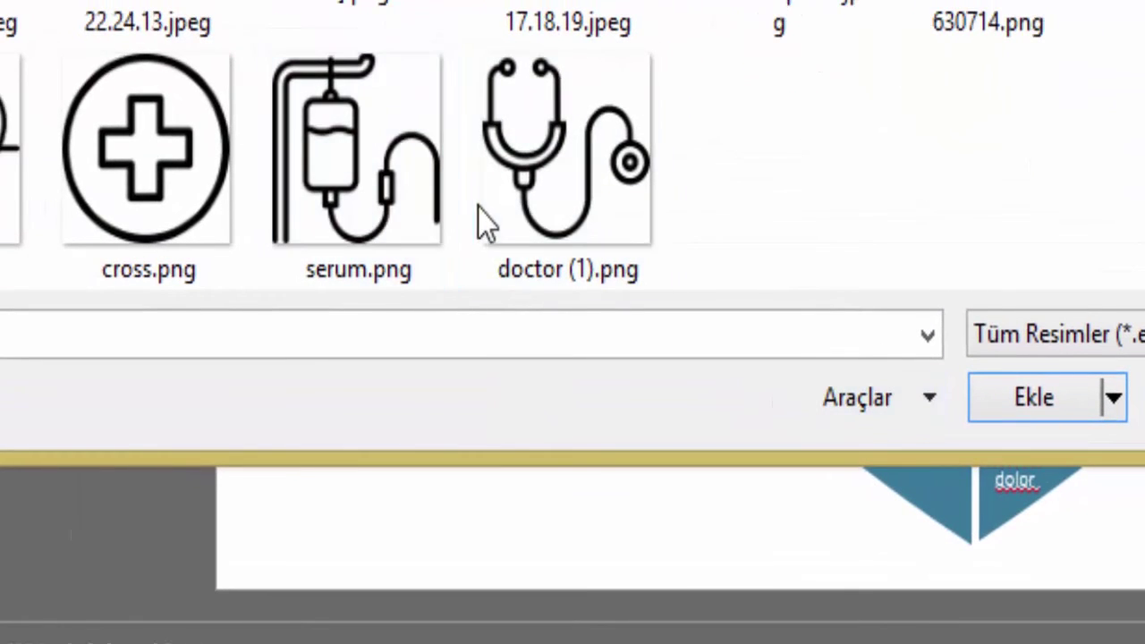
{"action": "left_click", "coordinate": [478, 208]}
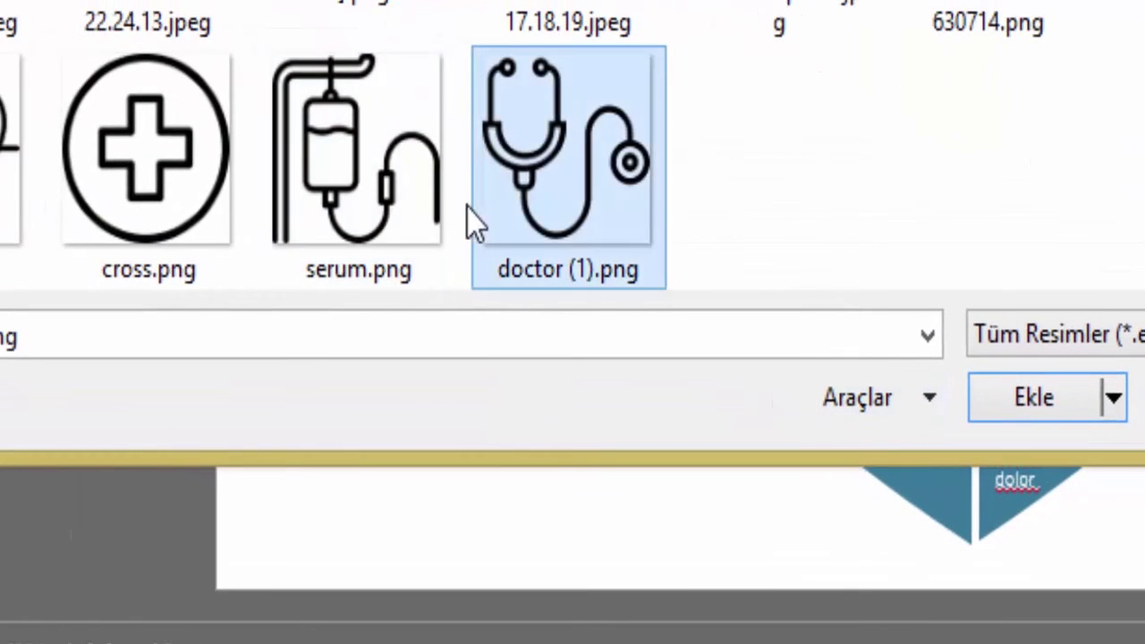
{"action": "left_click", "coordinate": [368, 189], "text": "ctrl"}
{"action": "left_click", "coordinate": [184, 173], "text": "ctrl"}
{"action": "left_click", "coordinate": [13, 161], "text": "ctrl"}
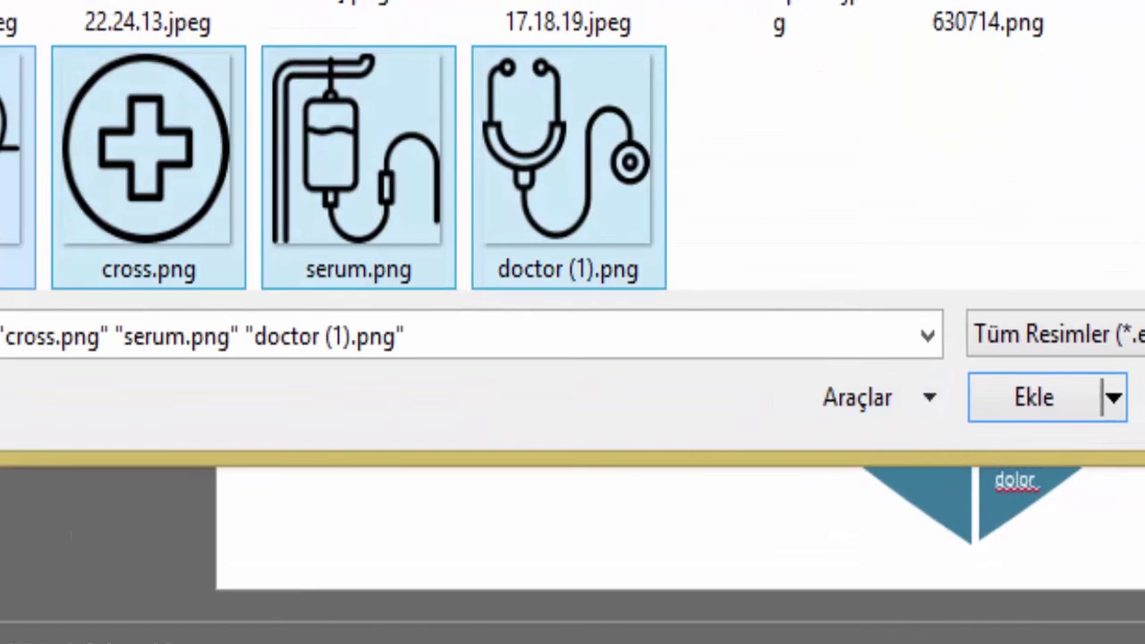
{"action": "left_click", "coordinate": [1083, 404]}
{"action": "type", "text": "1,5"}
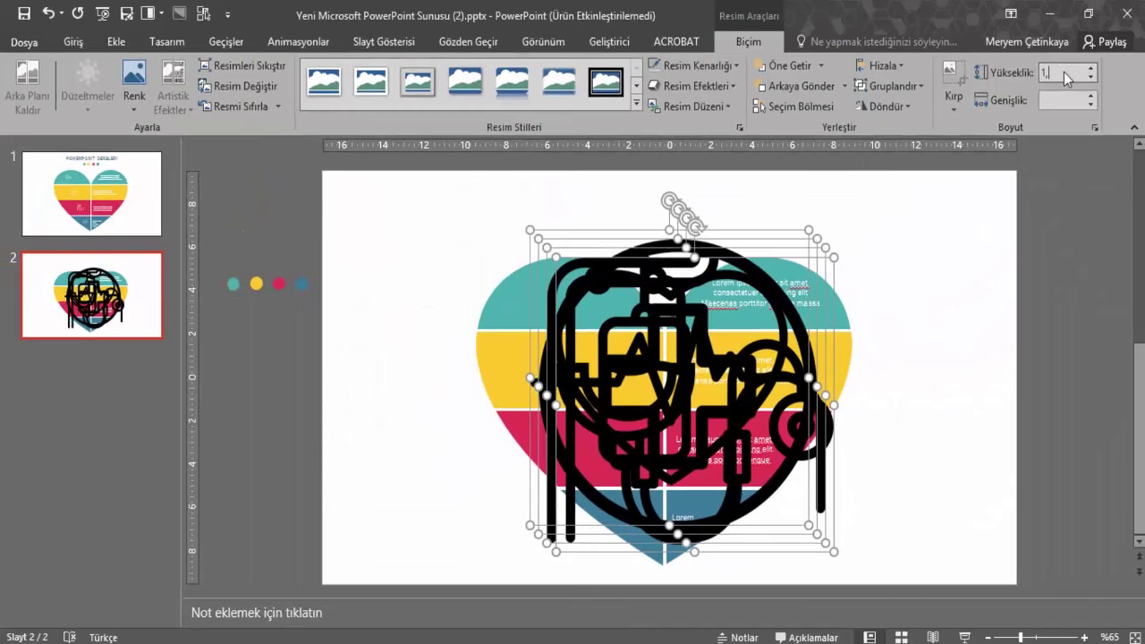
- Shrink the inserted icons to 1,5 cm height and recolor them light grey
{"action": "key", "text": "Return"}
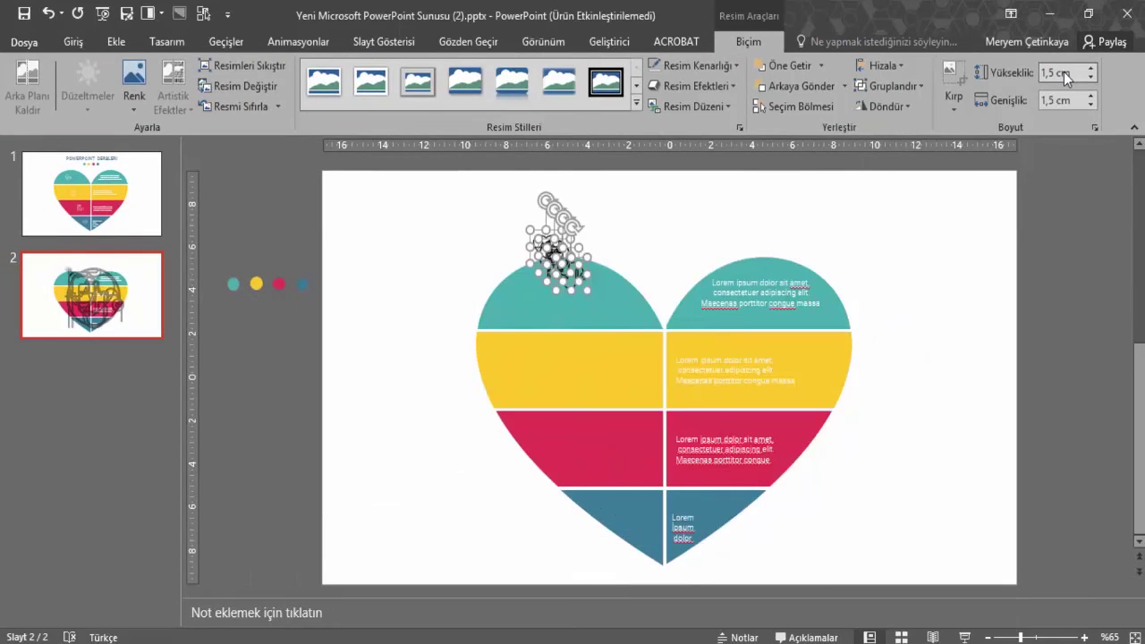
{"action": "left_click", "coordinate": [134, 90]}
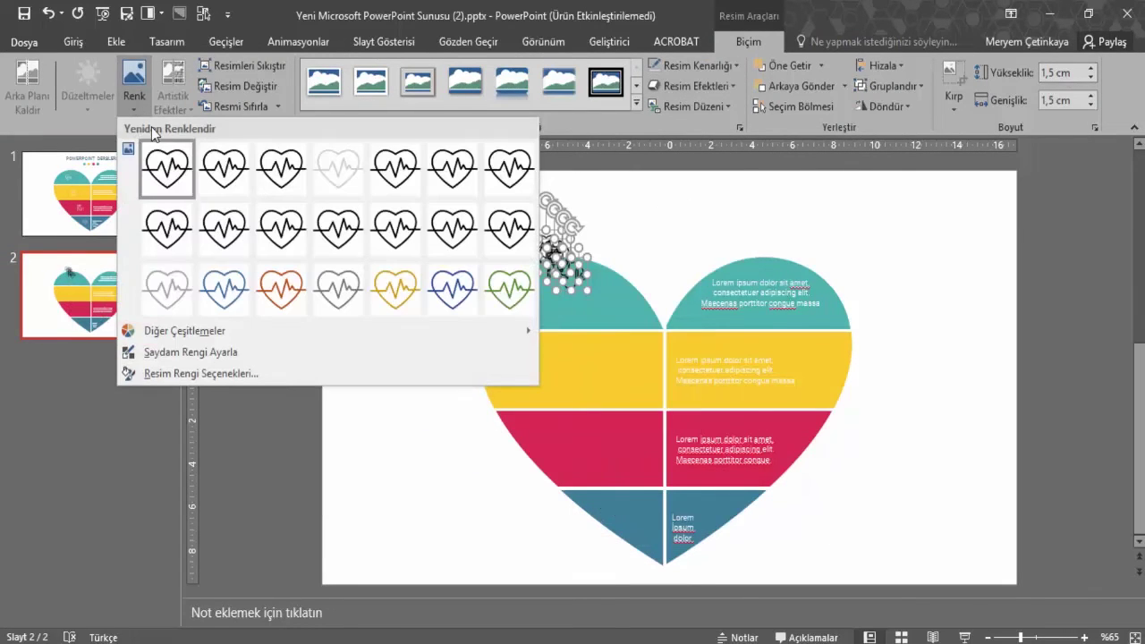
{"action": "left_click", "coordinate": [175, 277]}
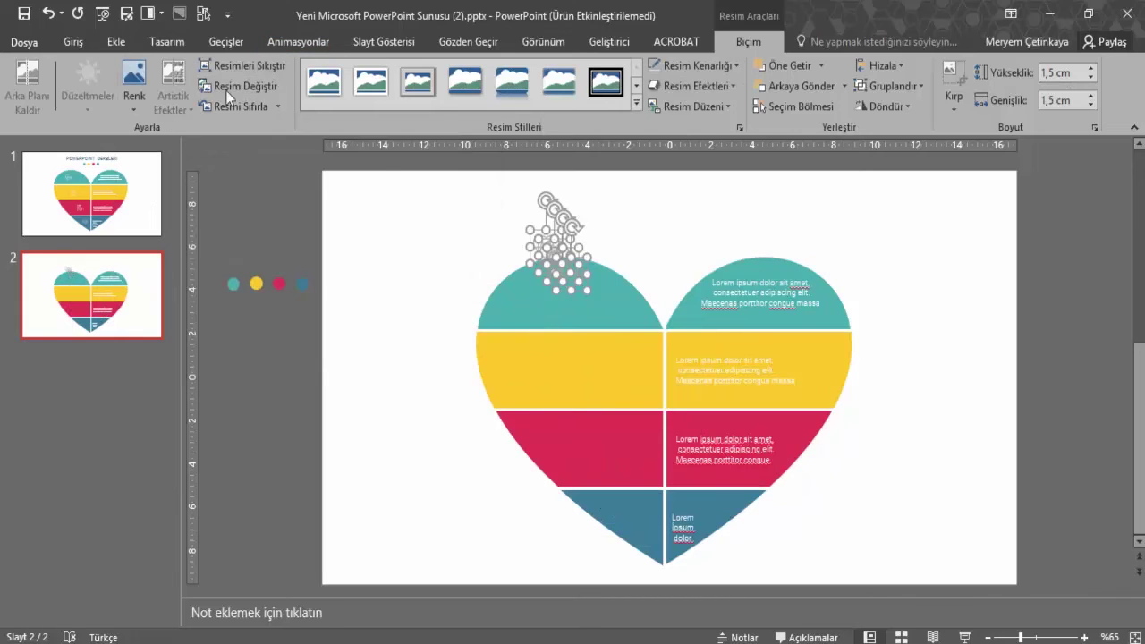
- Place the icons in the left bands: IV bag in red, stethoscope in teal, heart-pulse in blue
{"action": "left_click", "coordinate": [485, 242]}
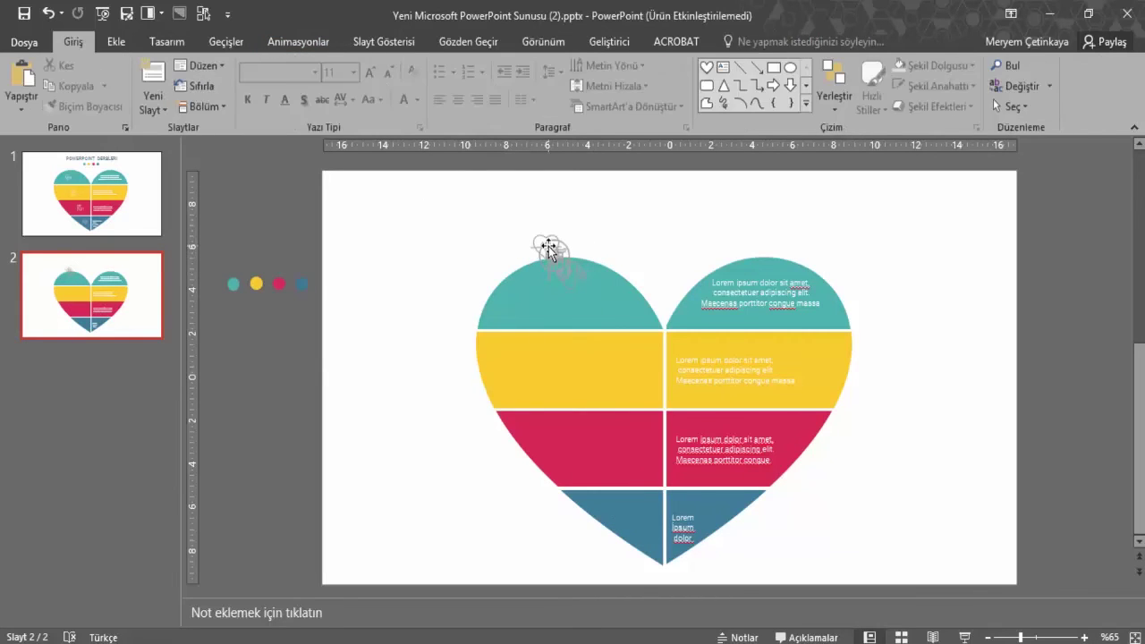
{"action": "left_click_drag", "start_coordinate": [546, 247], "coordinate": [578, 367]}
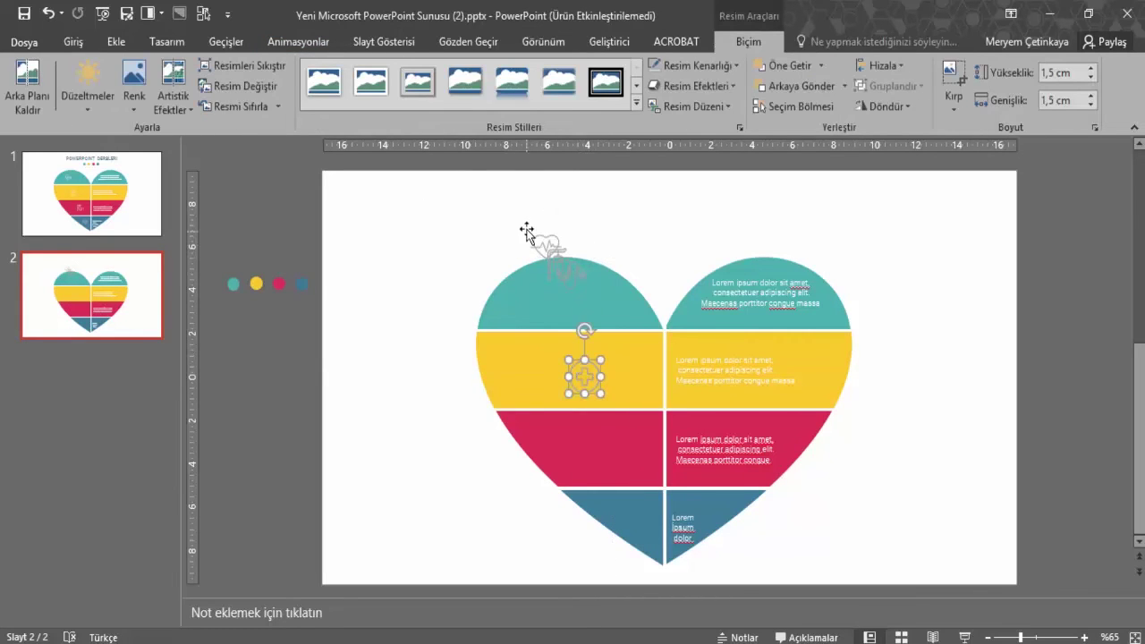
{"action": "left_click", "coordinate": [566, 286]}
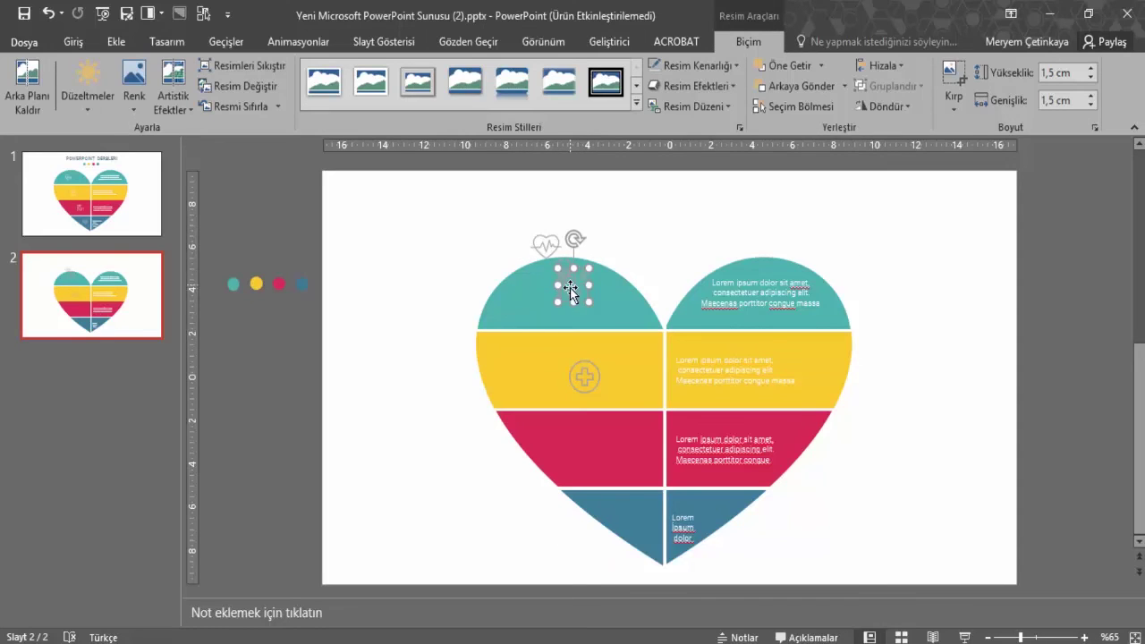
{"action": "mouse_move", "coordinate": [571, 290]}
{"action": "left_mouse_down"}
{"action": "mouse_move", "coordinate": [613, 389]}
{"action": "mouse_move", "coordinate": [611, 445]}
{"action": "left_mouse_up"}
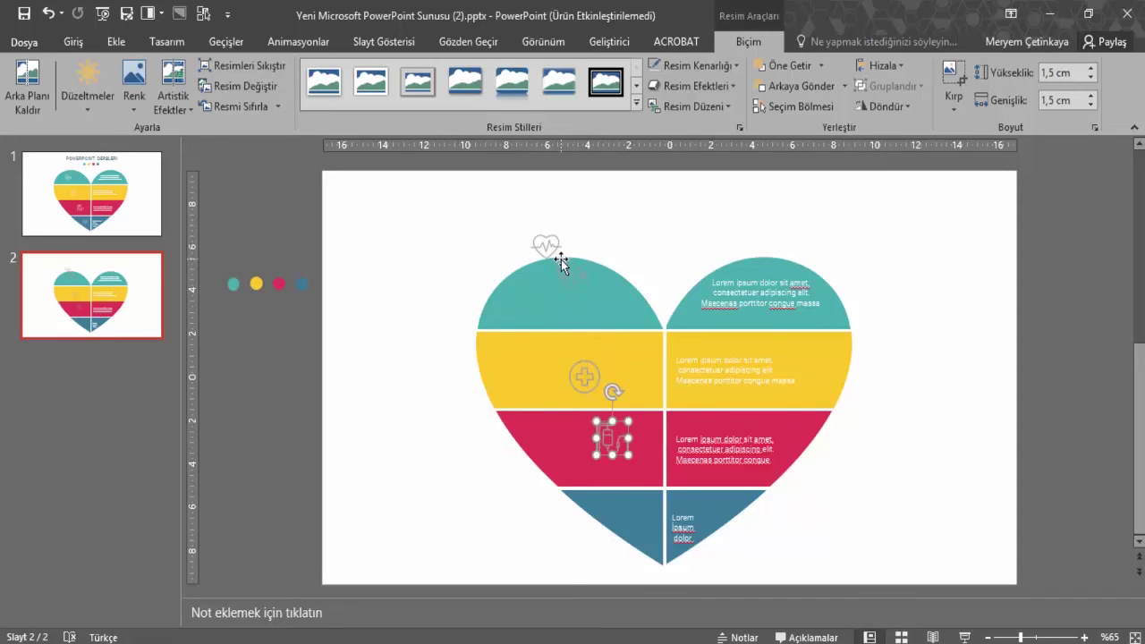
{"action": "left_click_drag", "start_coordinate": [560, 259], "coordinate": [570, 286]}
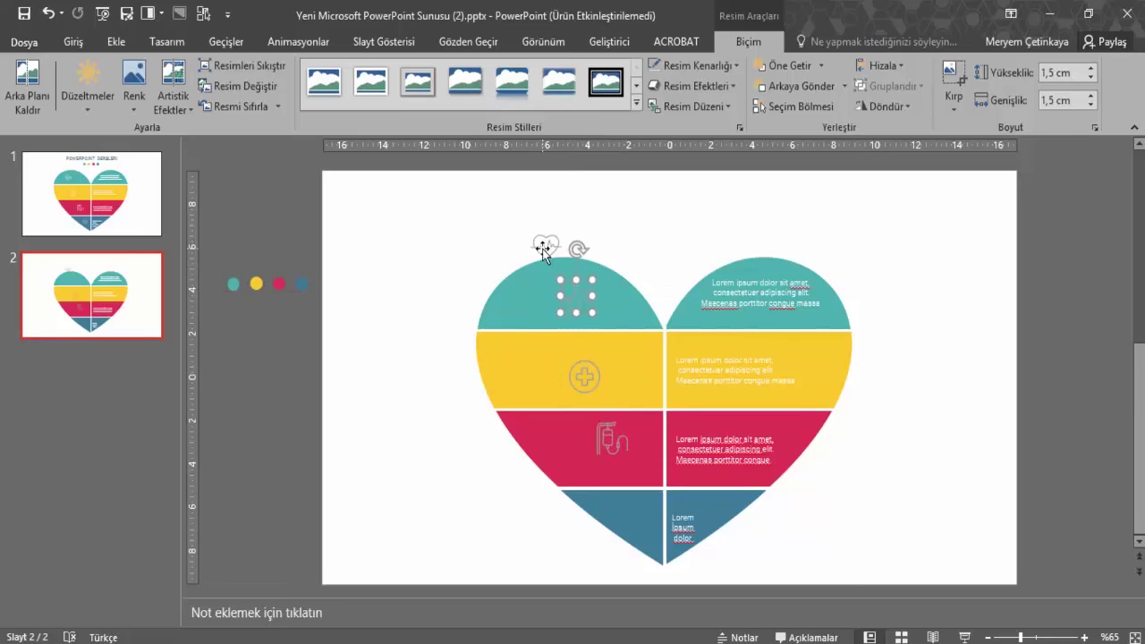
{"action": "left_click_drag", "start_coordinate": [543, 250], "coordinate": [636, 515]}
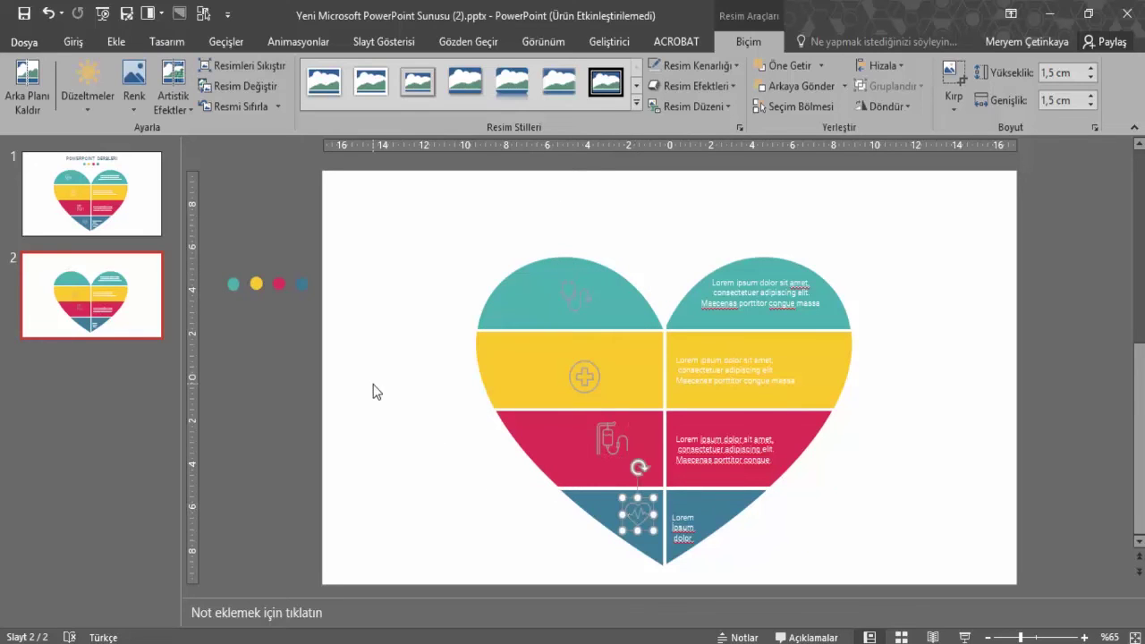
{"action": "left_click", "coordinate": [135, 102]}
{"action": "left_click", "coordinate": [179, 100]}
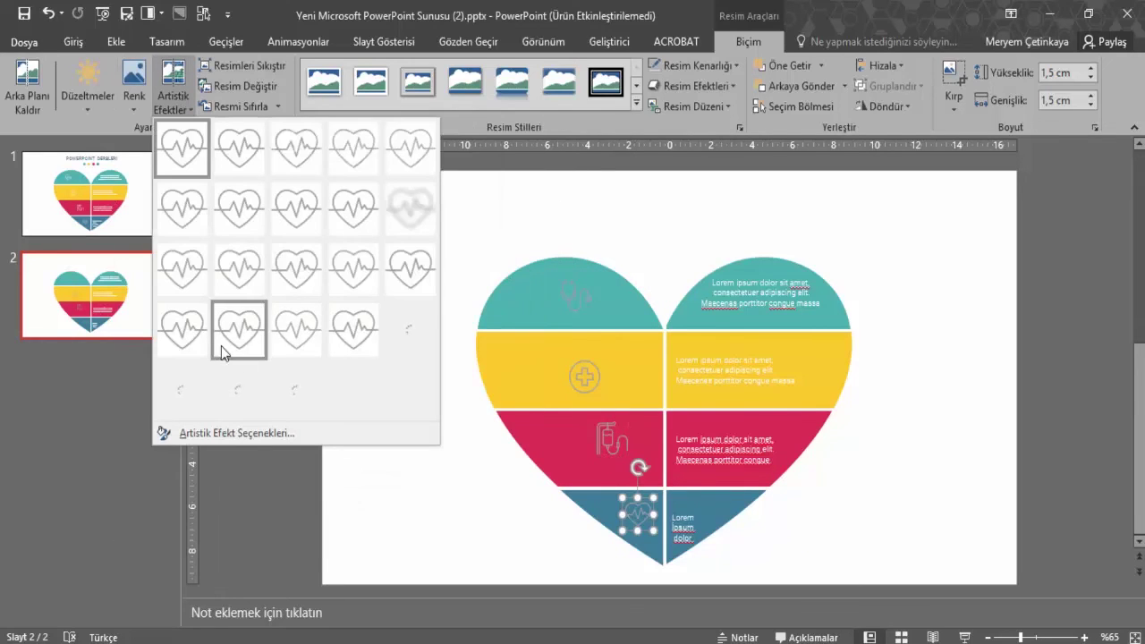
- Browse the artistic effects for the IV-bag, plus and stethoscope icons without applying any
{"action": "key", "text": "Escape"}
{"action": "left_click", "coordinate": [606, 435]}
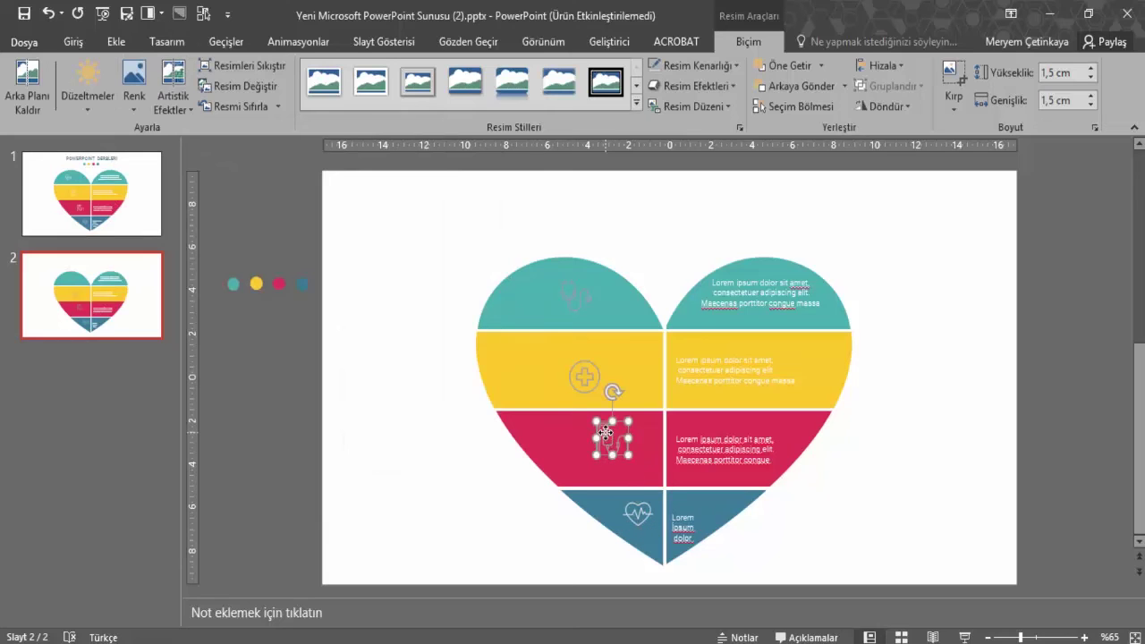
{"action": "left_click", "coordinate": [168, 106]}
{"action": "key", "text": "Escape"}
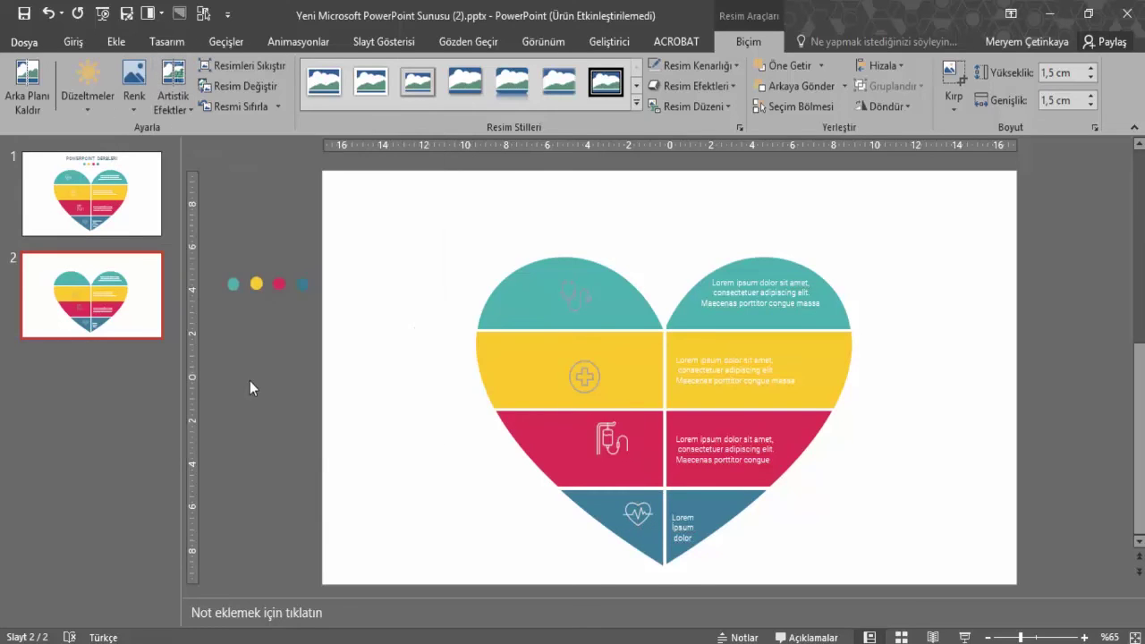
{"action": "left_click", "coordinate": [586, 381]}
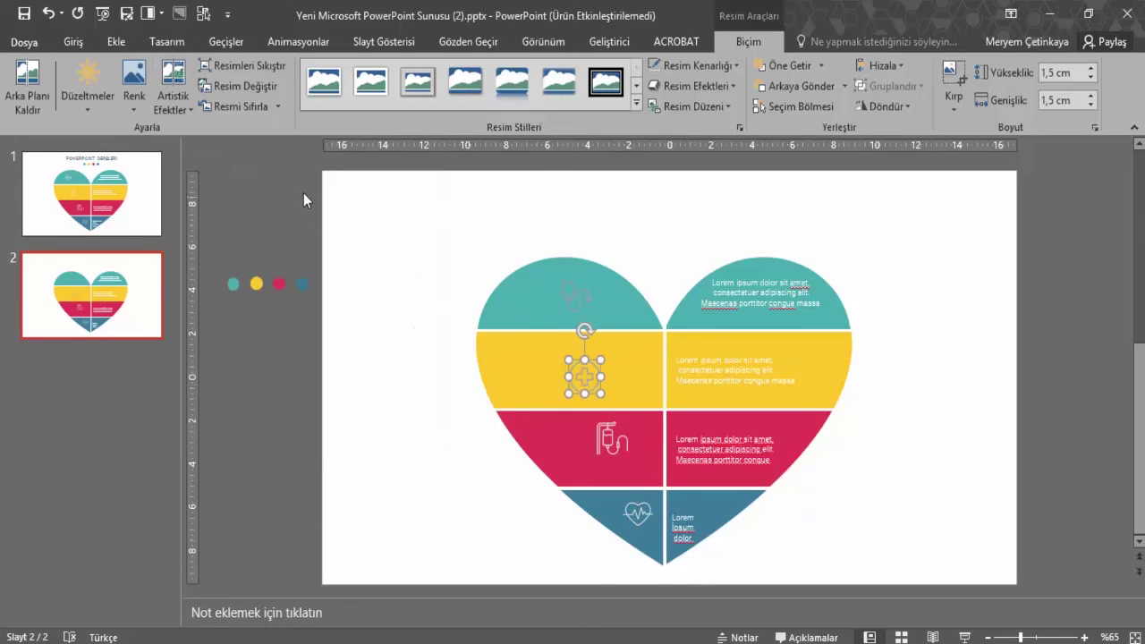
{"action": "left_click", "coordinate": [159, 103]}
{"action": "left_click", "coordinate": [227, 383]}
{"action": "left_click", "coordinate": [567, 301]}
{"action": "left_click", "coordinate": [173, 102]}
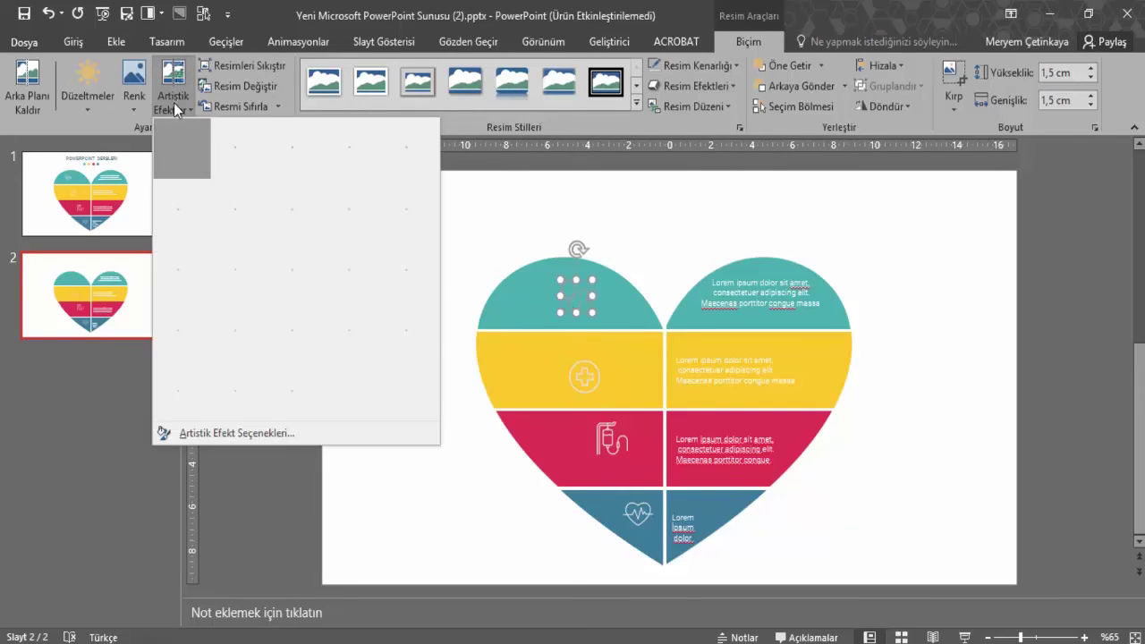
{"action": "left_click", "coordinate": [241, 364]}
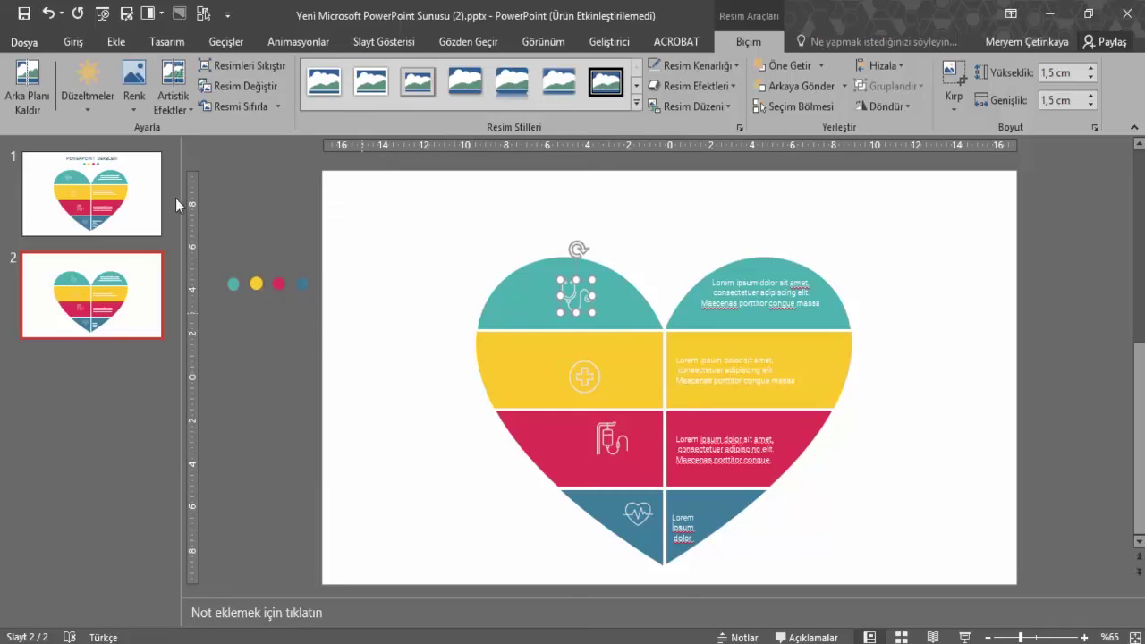
- Recolor the stethoscope and plus icons white with Siyah Beyaz: %25
{"action": "left_click", "coordinate": [133, 98]}
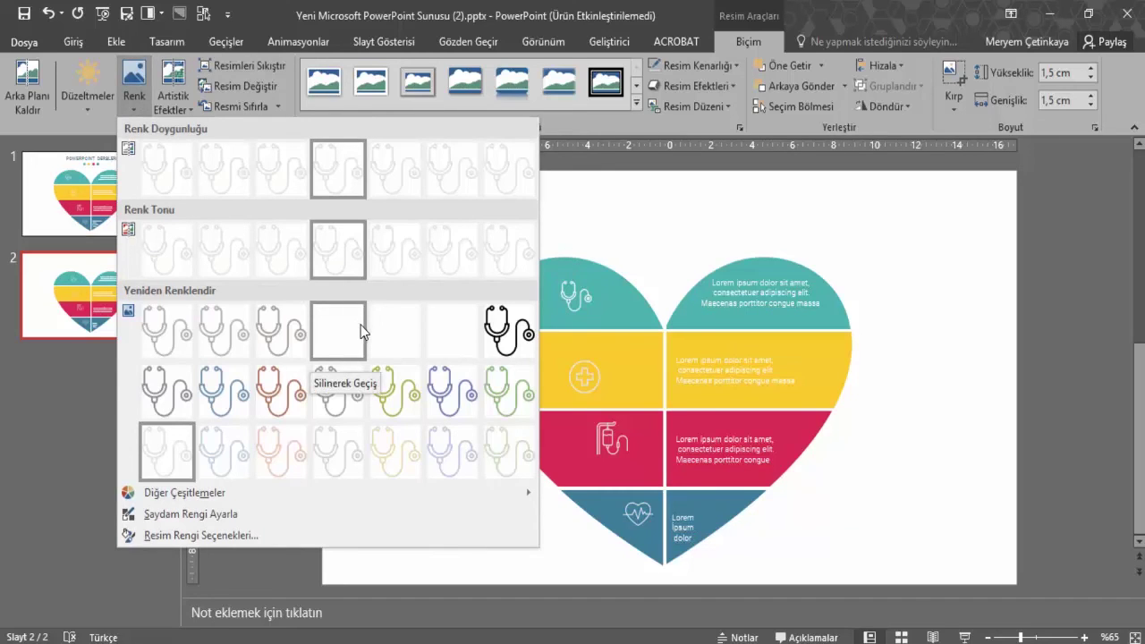
{"action": "left_click", "coordinate": [391, 329]}
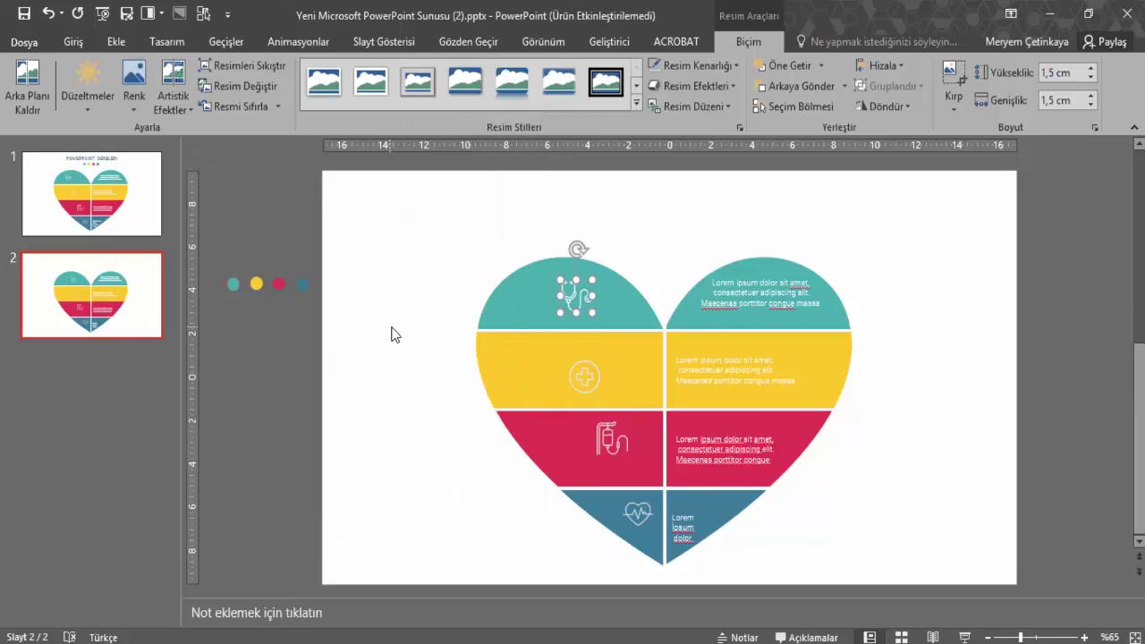
{"action": "left_click", "coordinate": [600, 385]}
{"action": "left_click", "coordinate": [591, 380]}
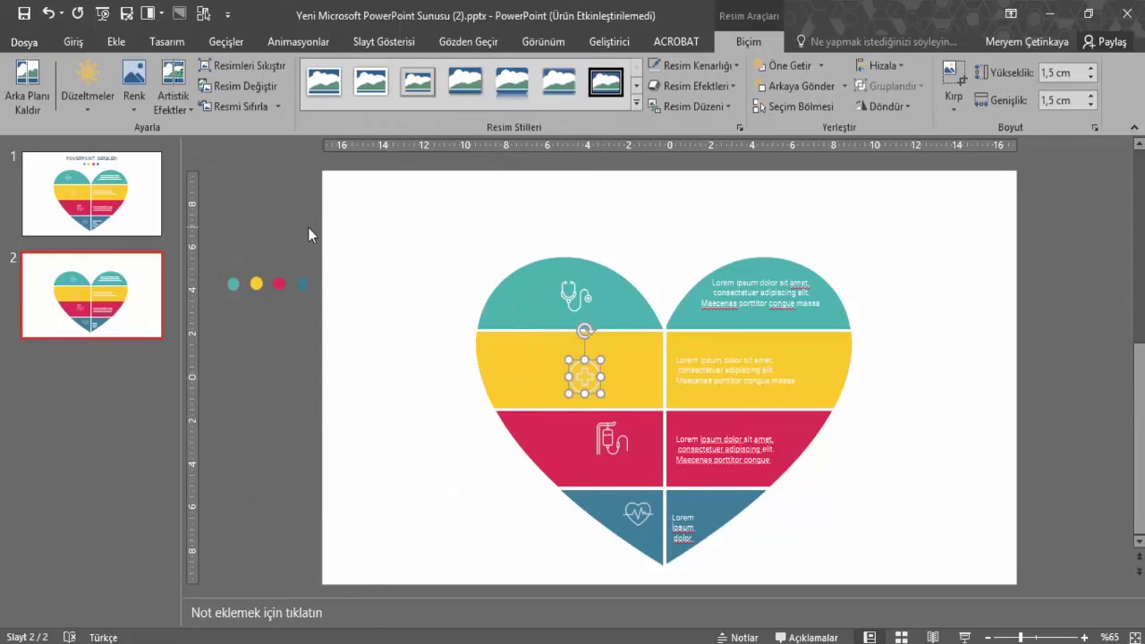
{"action": "left_click", "coordinate": [135, 118]}
{"action": "left_click", "coordinate": [398, 344]}
- Check the recolor options for the IV-bag and heart-pulse icons, leaving them unchanged
{"action": "left_click", "coordinate": [630, 439]}
{"action": "left_click", "coordinate": [152, 116]}
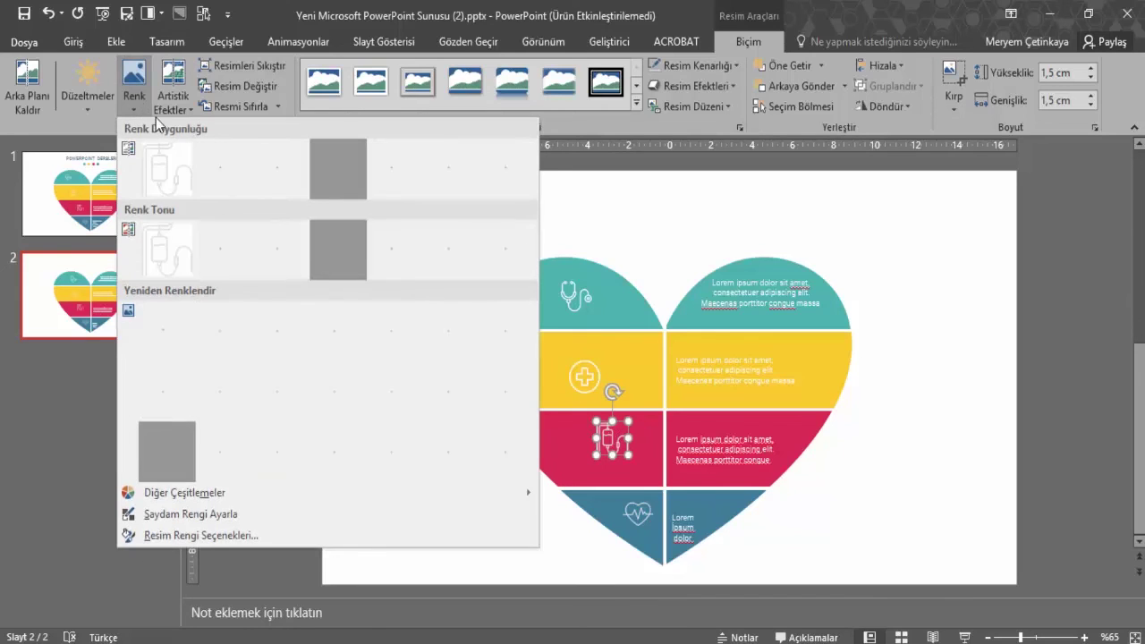
{"action": "left_click", "coordinate": [661, 546]}
{"action": "left_click", "coordinate": [644, 515]}
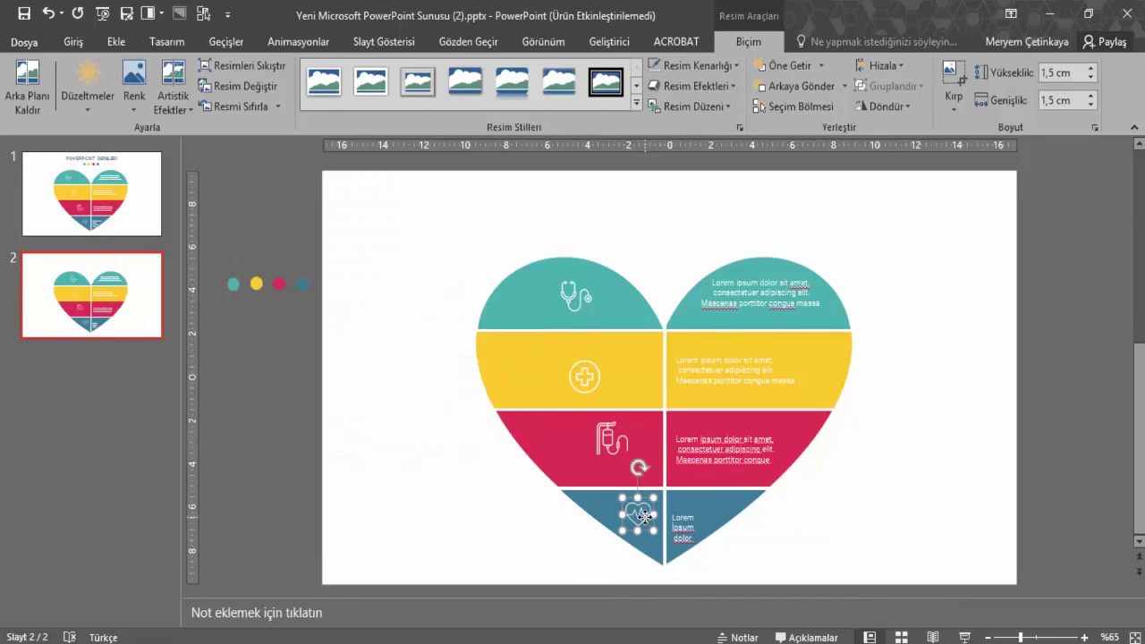
{"action": "left_click", "coordinate": [134, 89]}
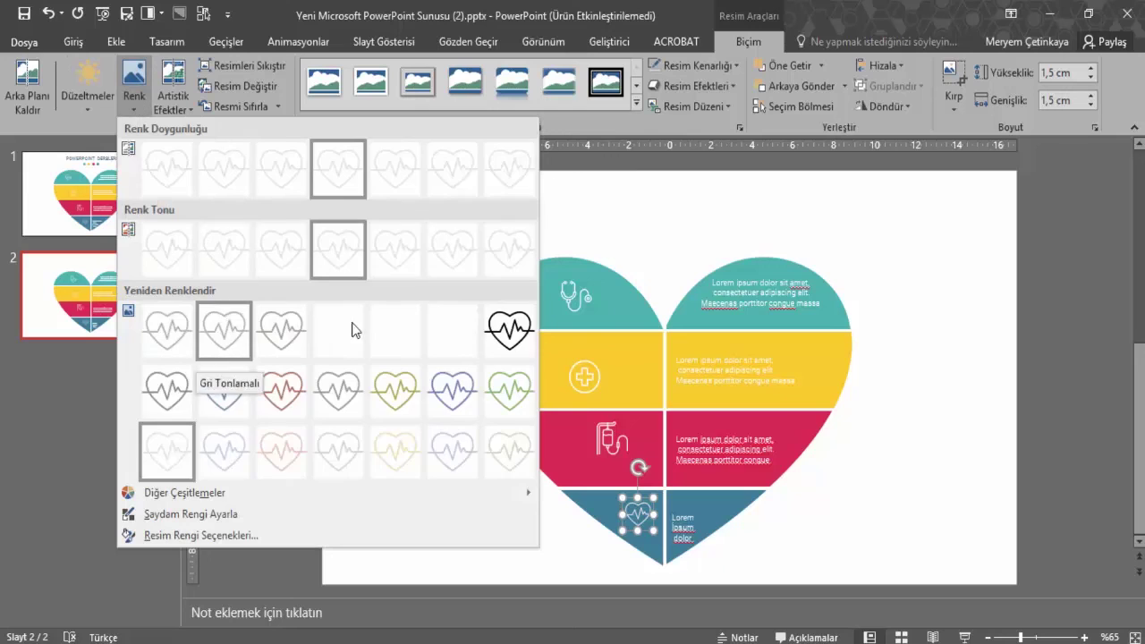
{"action": "left_click", "coordinate": [397, 346]}
{"action": "left_click", "coordinate": [426, 502]}
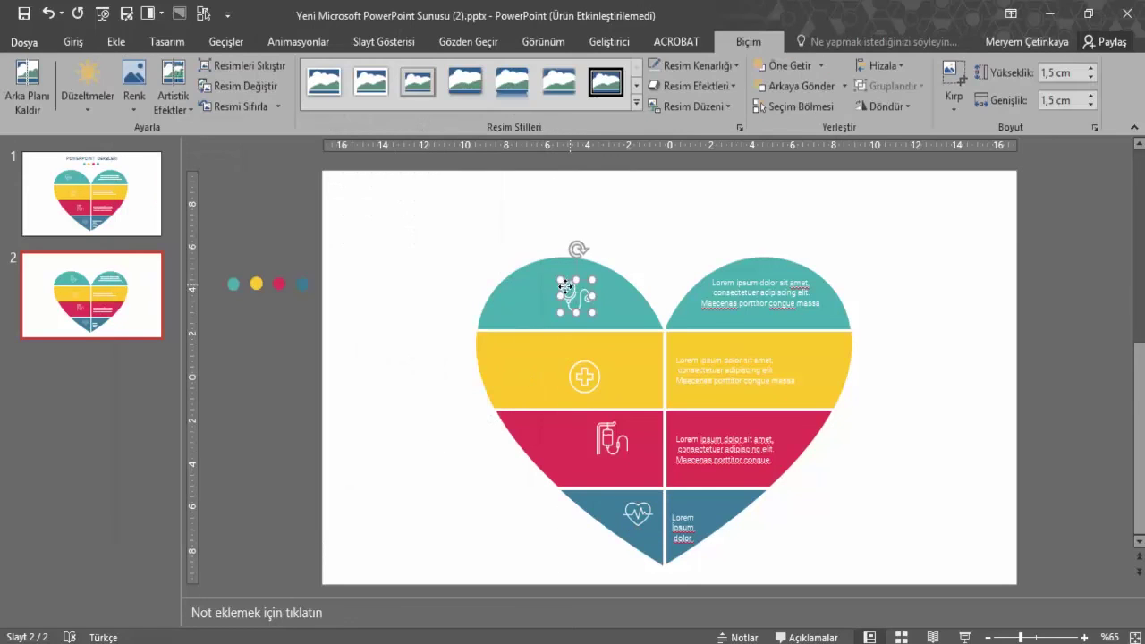
- Nudge the stethoscope, IV-bag and plus icons left so all four icons line up vertically
{"action": "left_click_drag", "start_coordinate": [571, 291], "coordinate": [545, 284]}
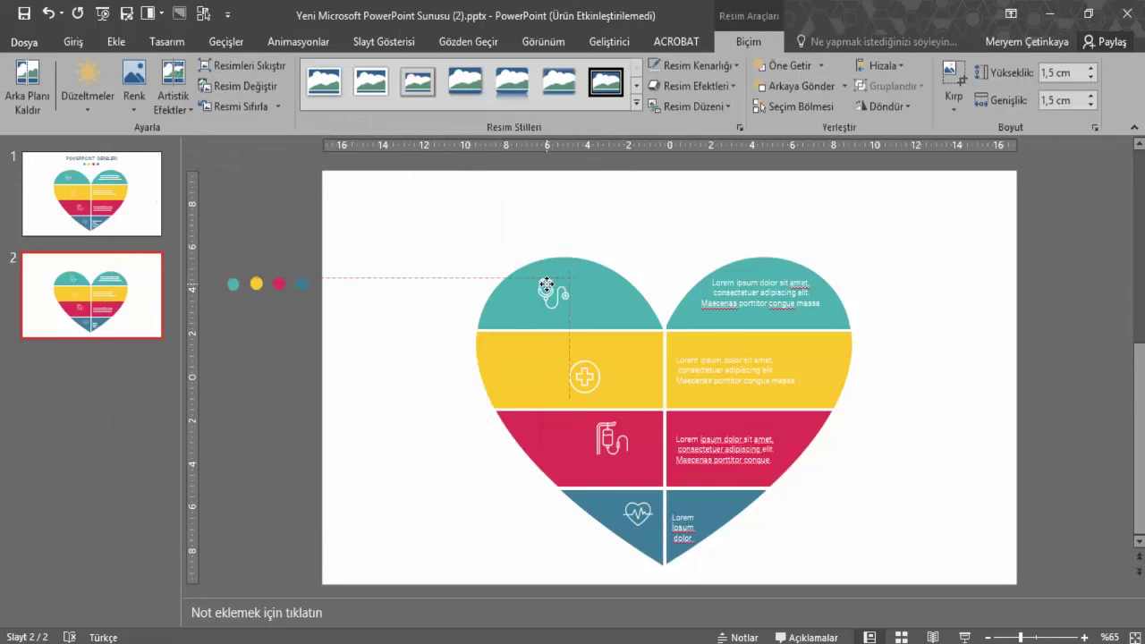
{"action": "left_click", "coordinate": [582, 362]}
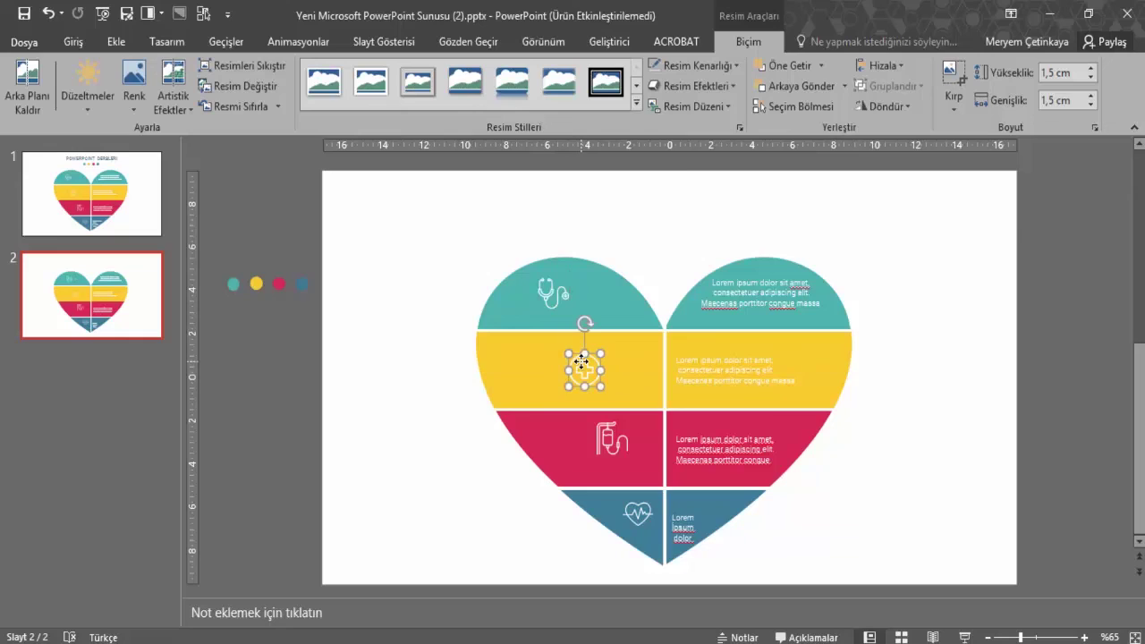
{"action": "left_click", "coordinate": [609, 445]}
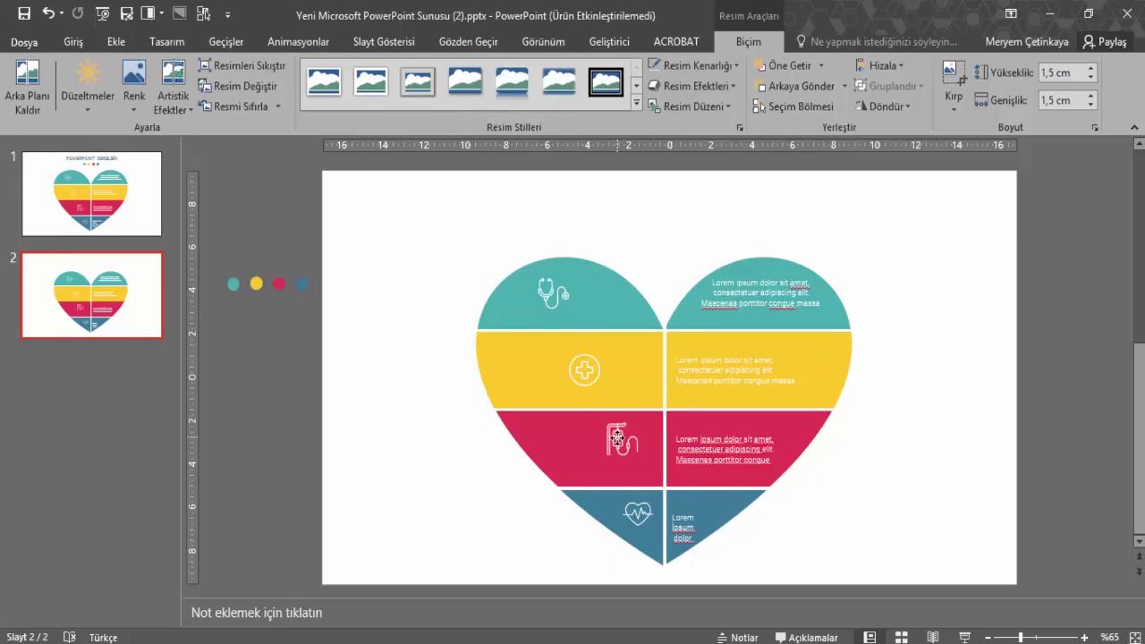
{"action": "left_click_drag", "start_coordinate": [617, 435], "coordinate": [607, 441]}
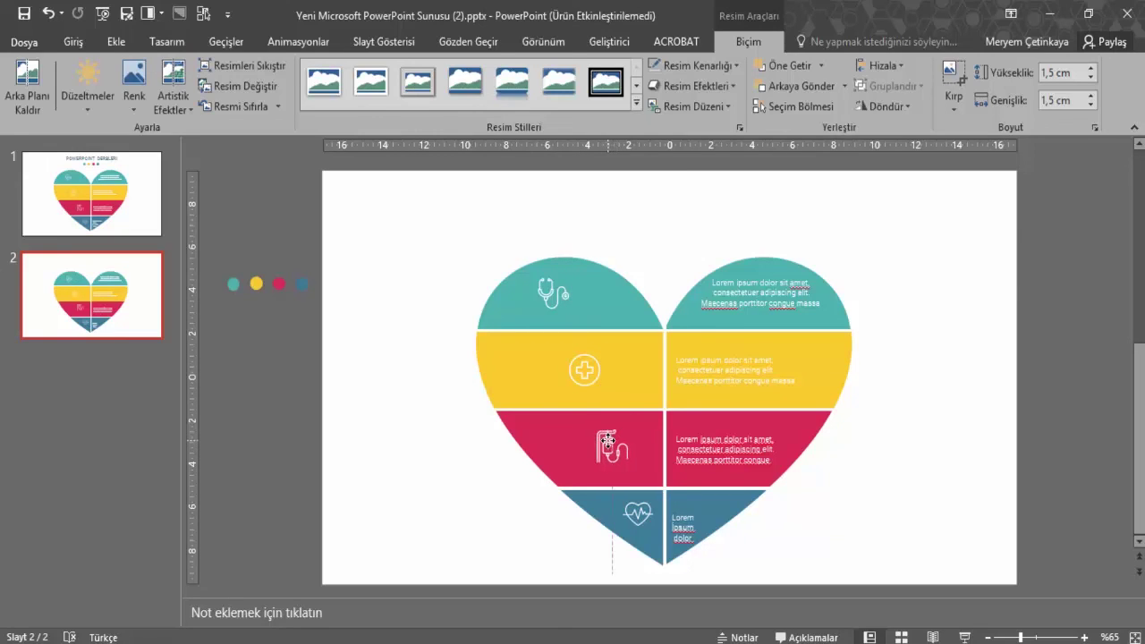
{"action": "left_click", "coordinate": [638, 514]}
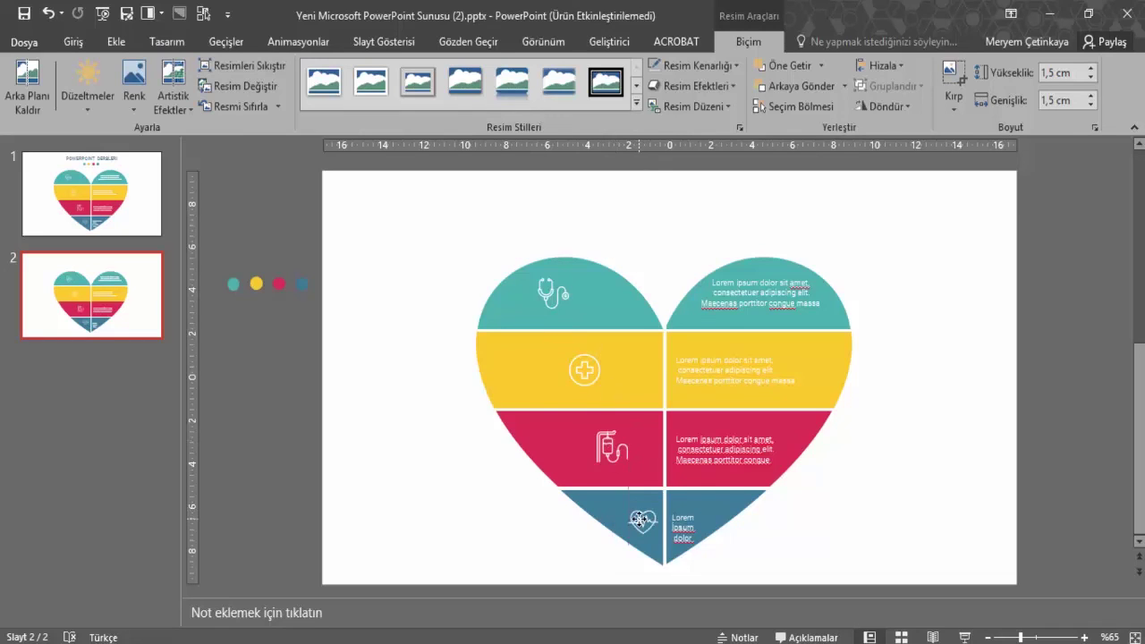
{"action": "left_click_drag", "start_coordinate": [584, 369], "coordinate": [579, 369]}
{"action": "left_click_drag", "start_coordinate": [543, 287], "coordinate": [543, 282]}
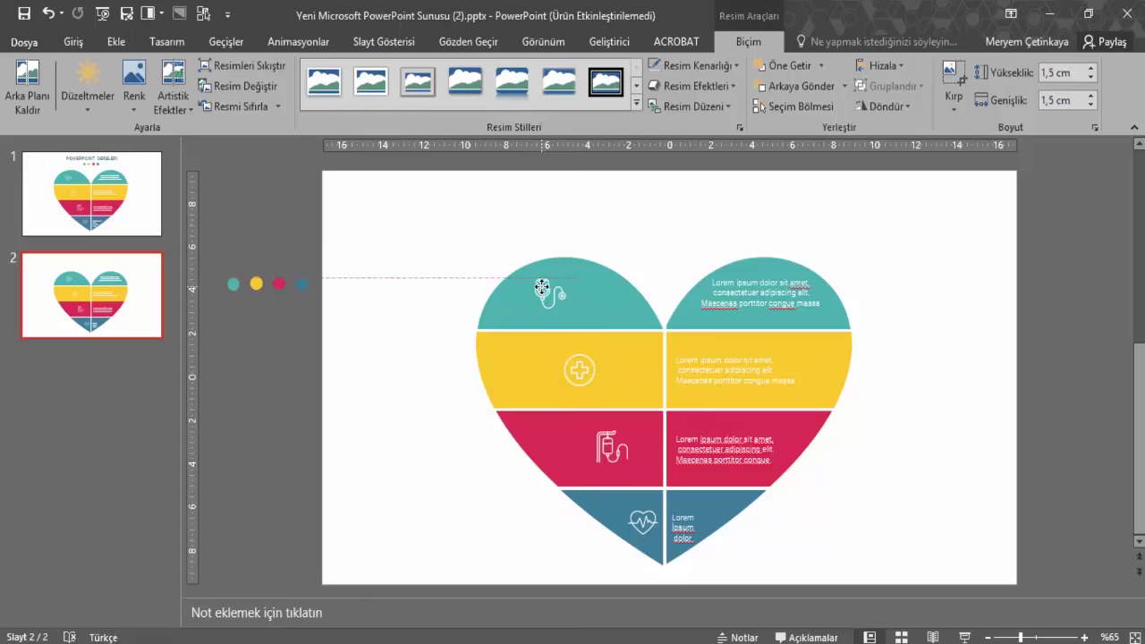
{"action": "left_click", "coordinate": [624, 234]}
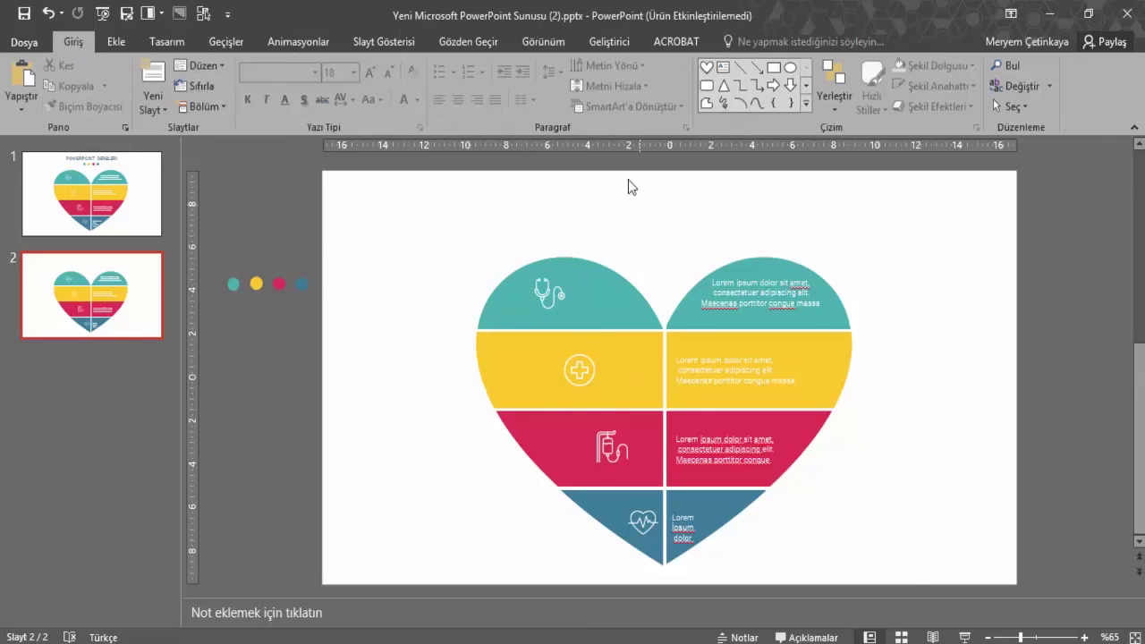
- Draw a title text box above the heart and begin the title with 'po'
{"action": "left_click", "coordinate": [723, 66]}
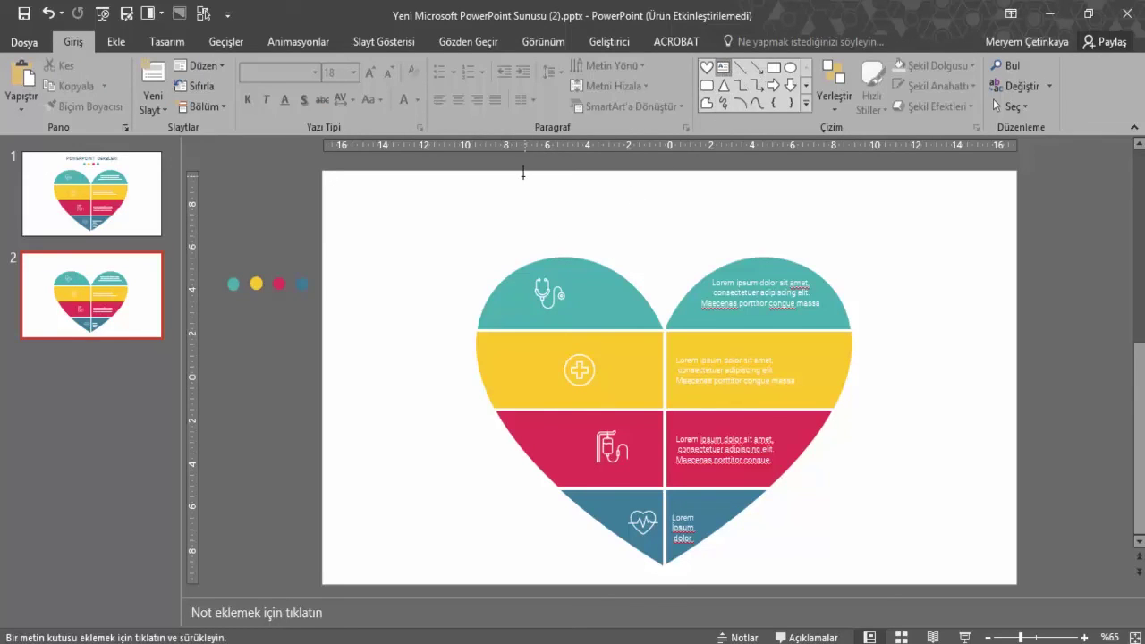
{"action": "left_click_drag", "start_coordinate": [523, 173], "coordinate": [805, 236]}
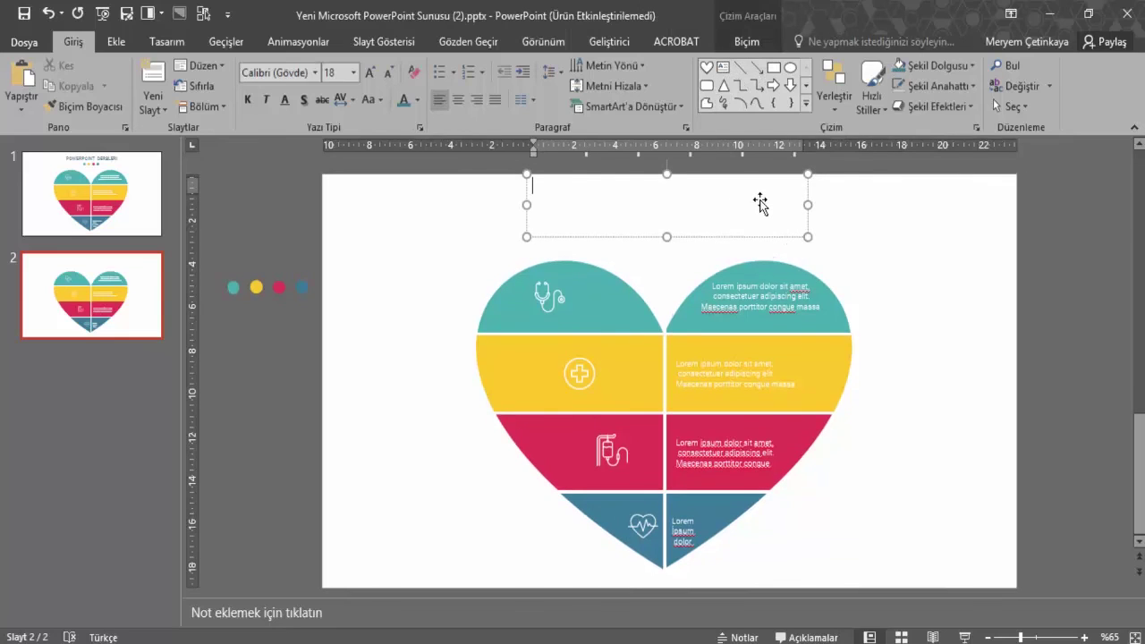
{"action": "type", "text": "powe"}
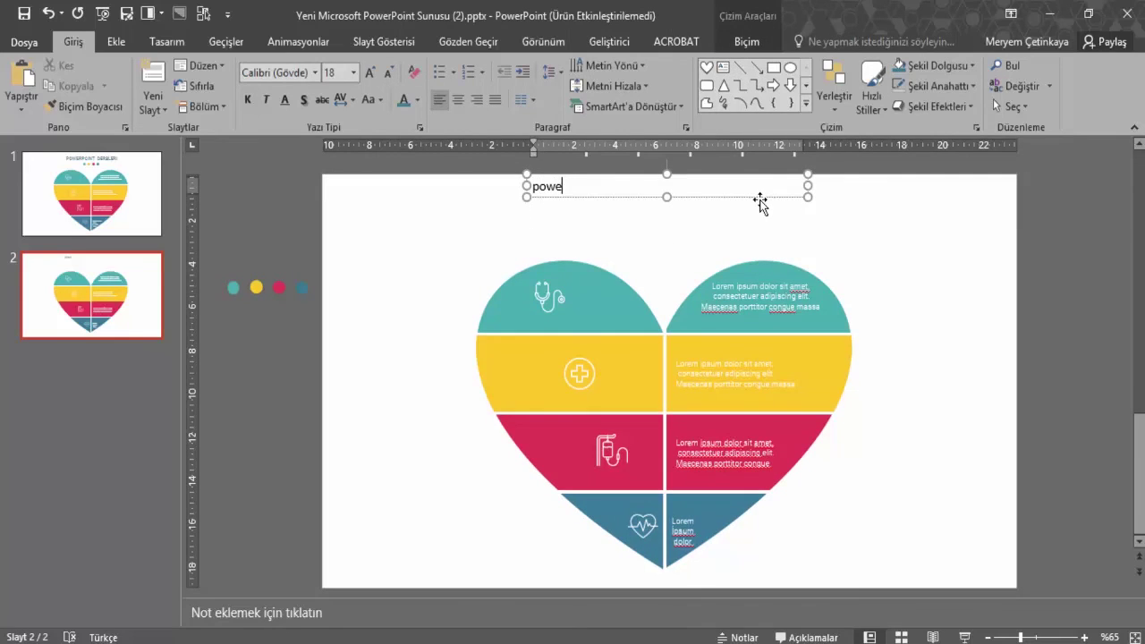